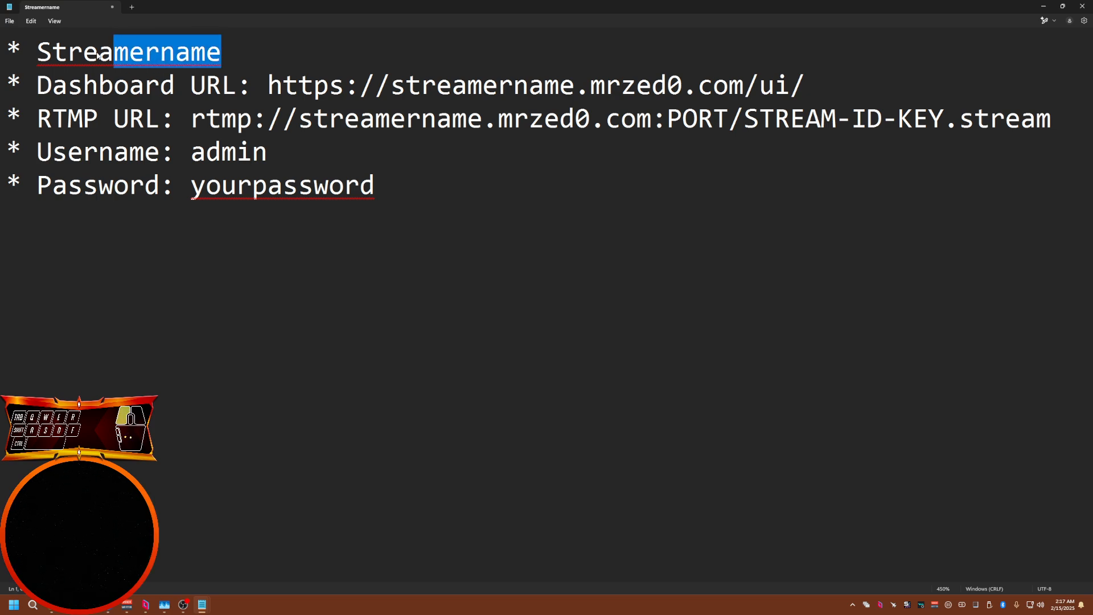
Highlight the streamer name, RTMP URL label, username and password lines in the setup notes
click(45, 93)
drag(45, 93, 236, 89)
drag(40, 122, 158, 126)
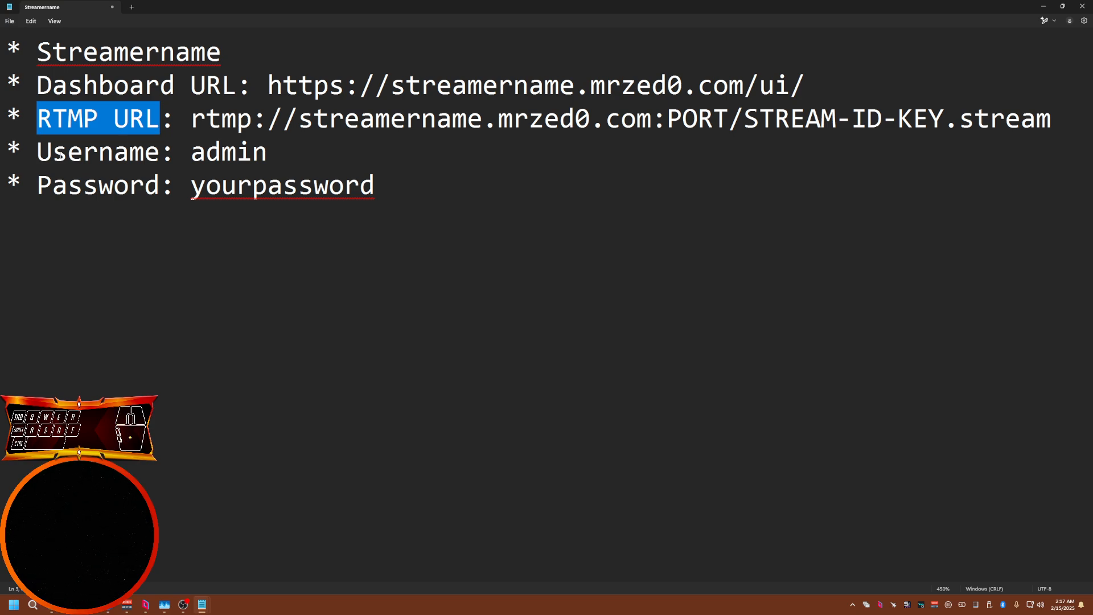
drag(37, 153, 174, 153)
drag(38, 186, 408, 187)
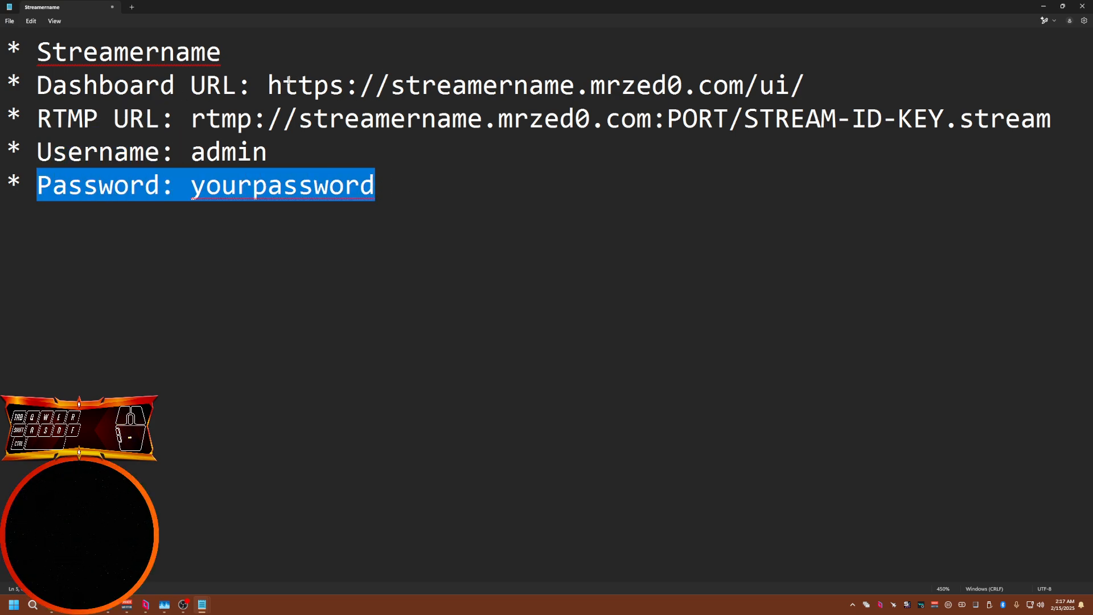
Highlight the parts of the dashboard URL and RTMP URL, including PORT and STREAM-ID-KEY, in the notes
drag(268, 86, 790, 85)
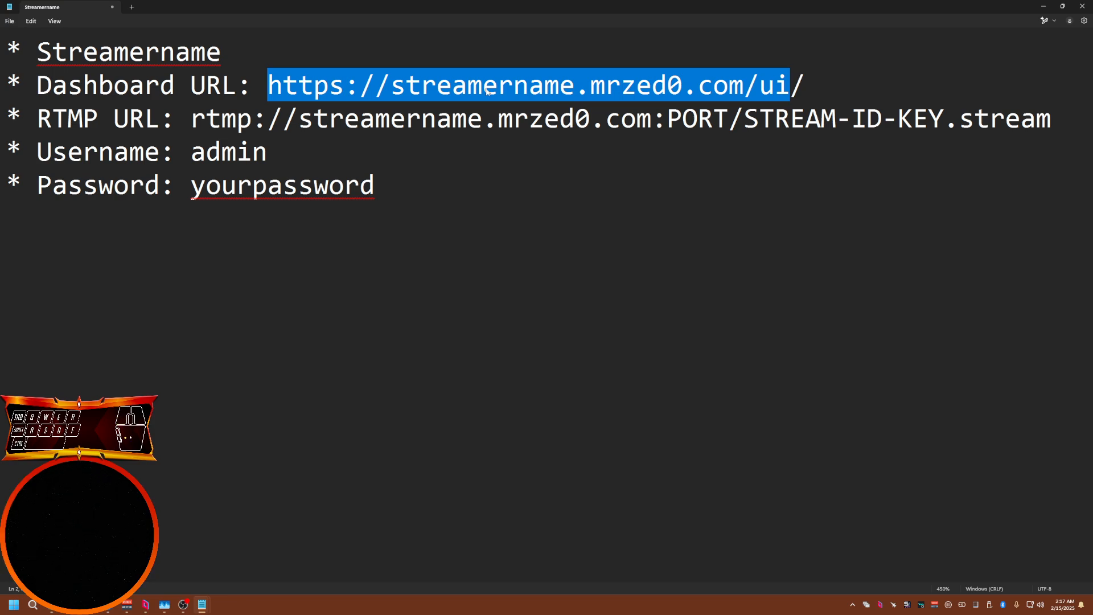
click(390, 86)
drag(391, 86, 790, 93)
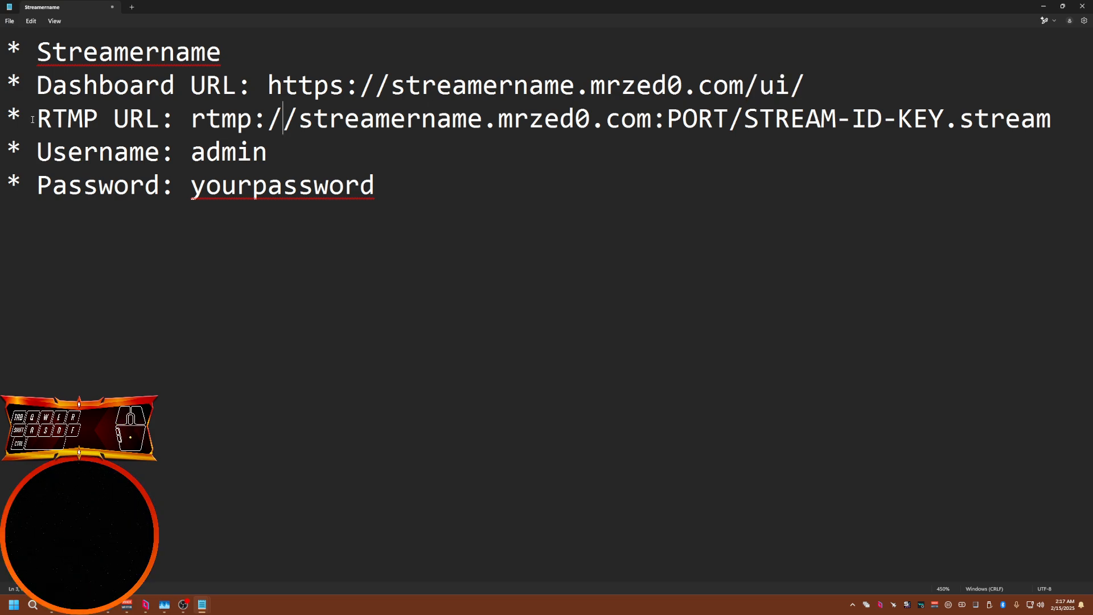
drag(113, 118, 1055, 121)
click(267, 121)
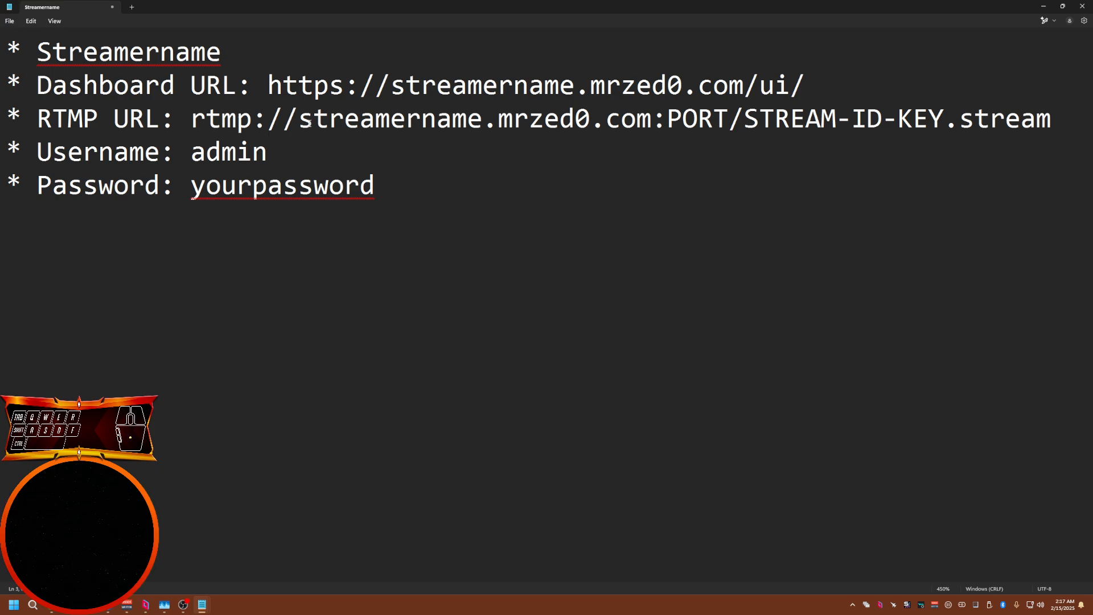
drag(298, 121, 592, 122)
drag(498, 121, 723, 123)
click(652, 120)
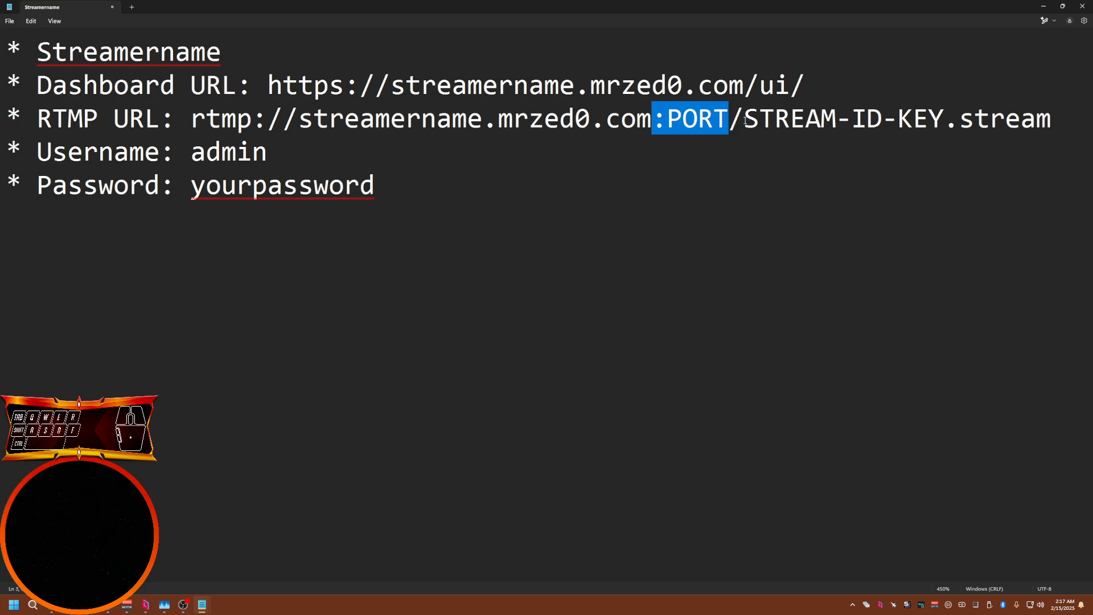
drag(746, 121, 946, 117)
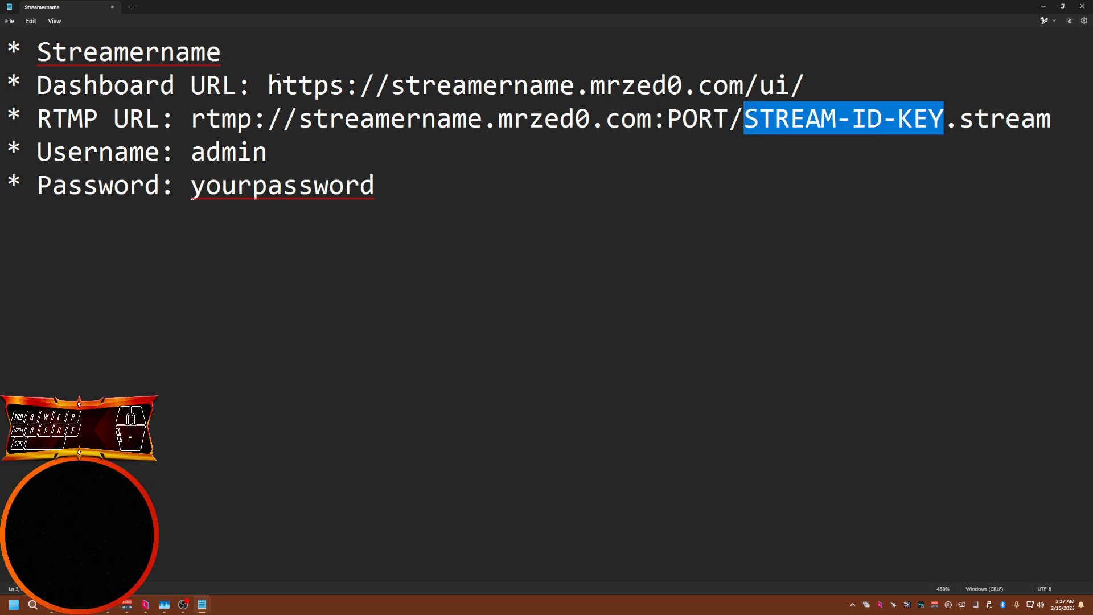
Select the dashboard URL in the notes and switch to the Restreamer login page
drag(269, 85, 830, 83)
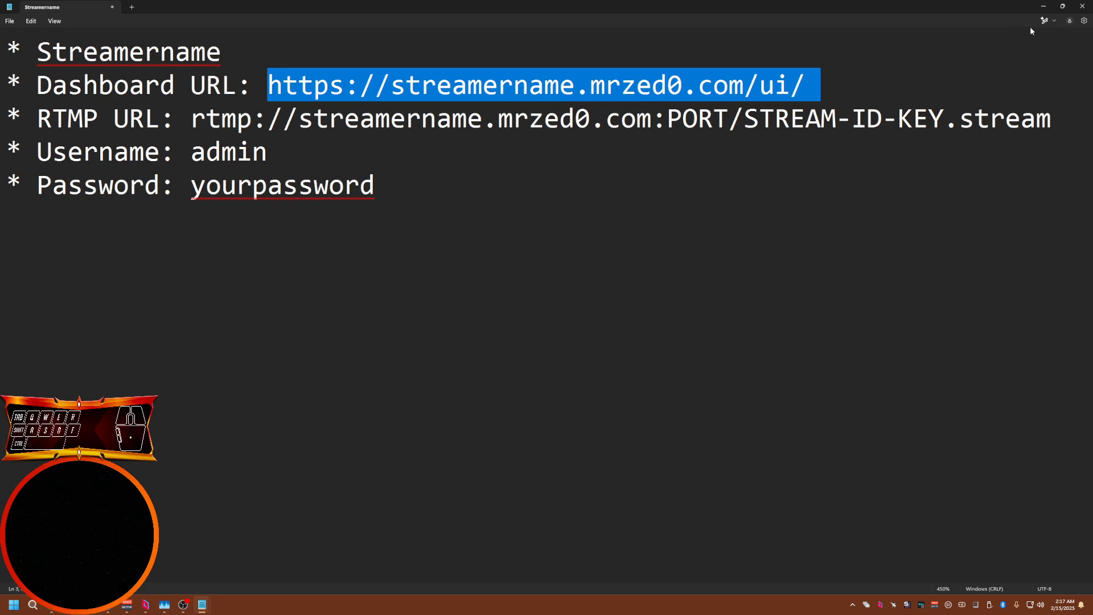
click(1042, 6)
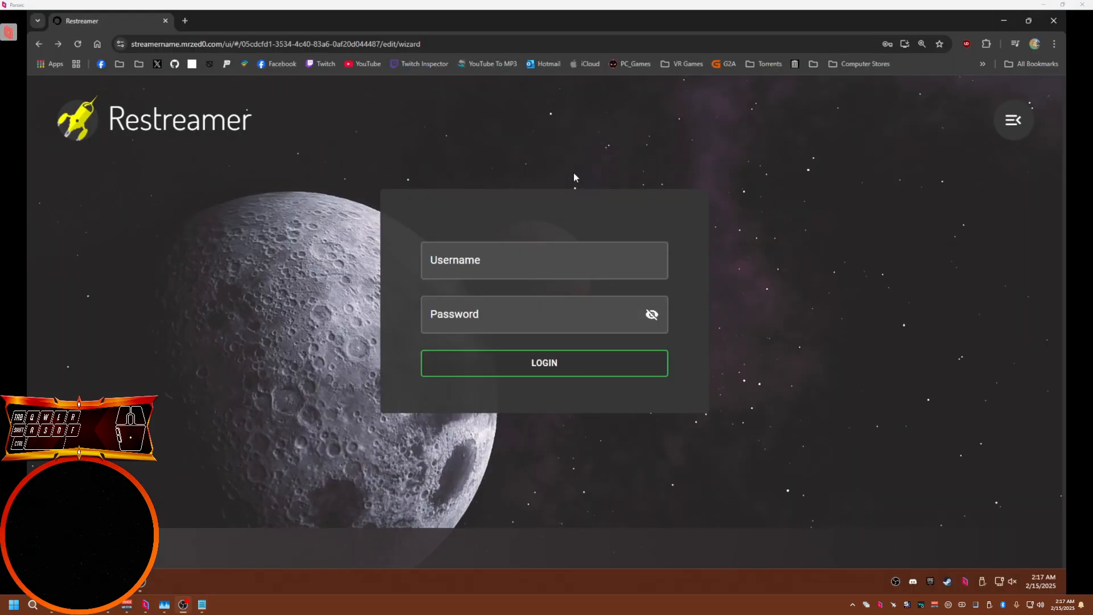
Enter admin as the username and paste the account password on the Restreamer login form
click(456, 261)
text(admin)
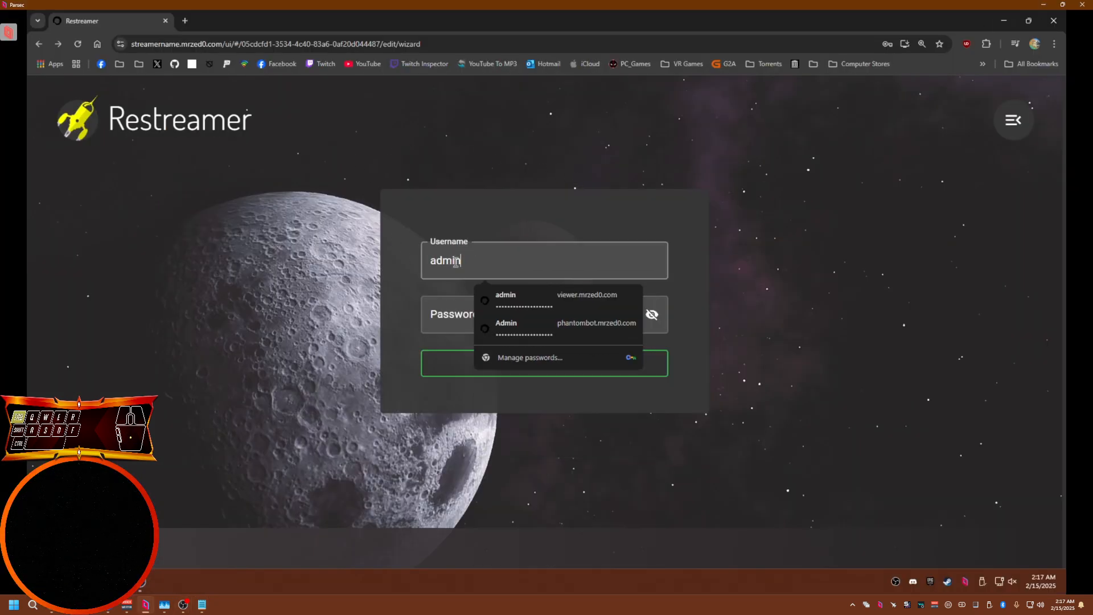
key(Tab)
key(ctrl+v)
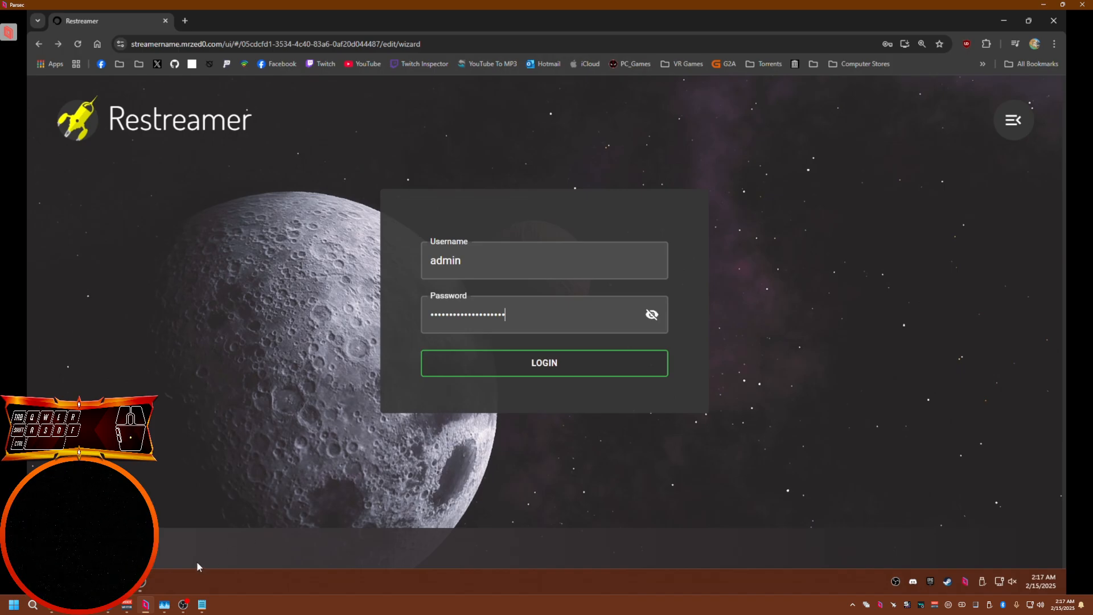
Review the username and password lines in the notes, then log in to Restreamer
click(202, 605)
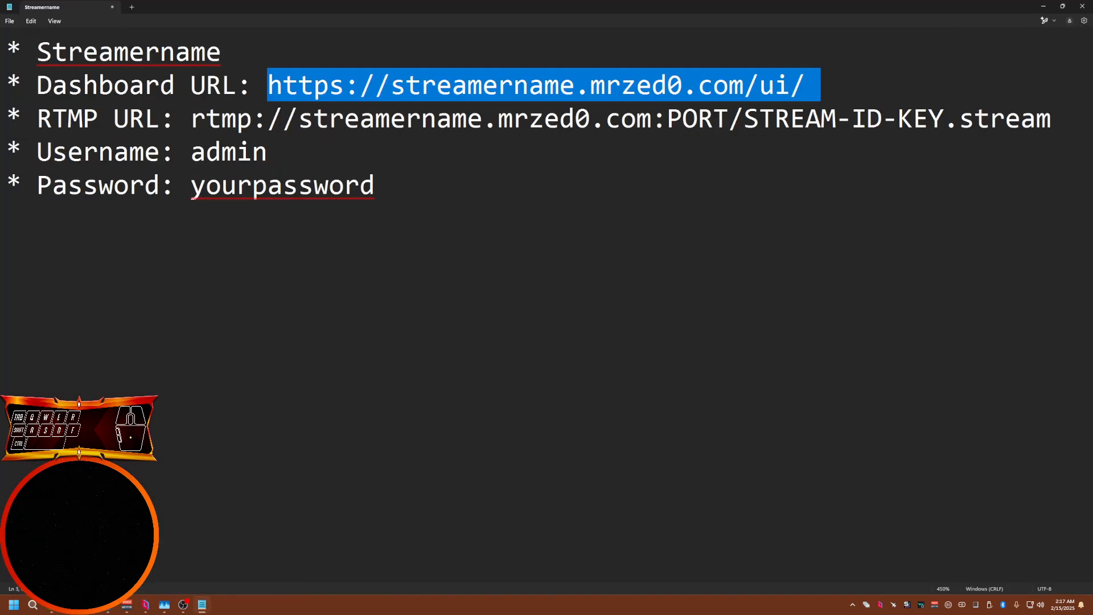
drag(38, 151, 399, 187)
key(alt+Tab)
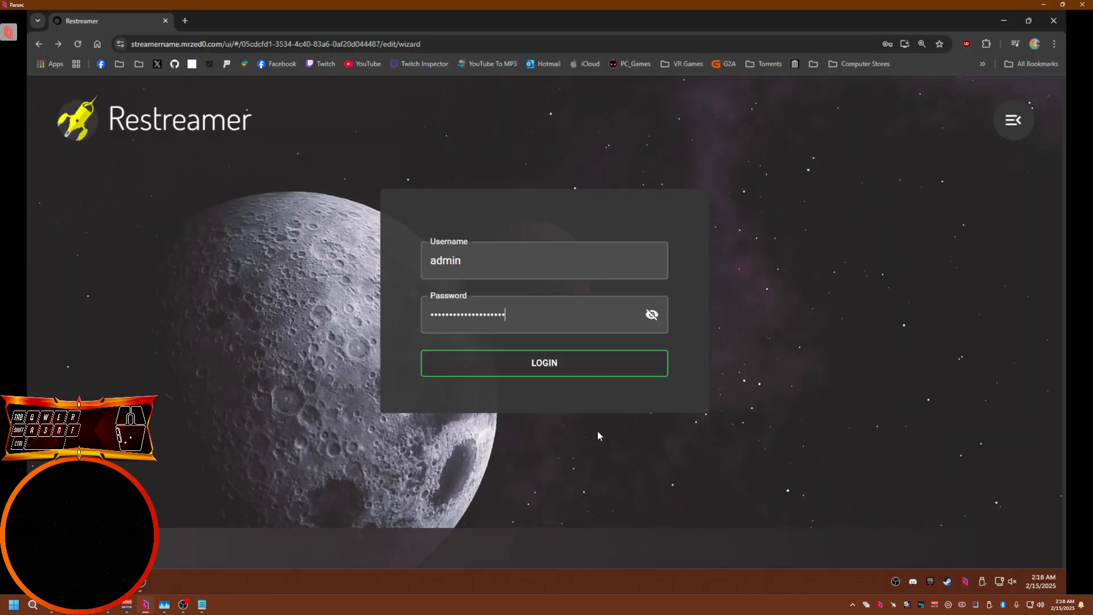
click(539, 361)
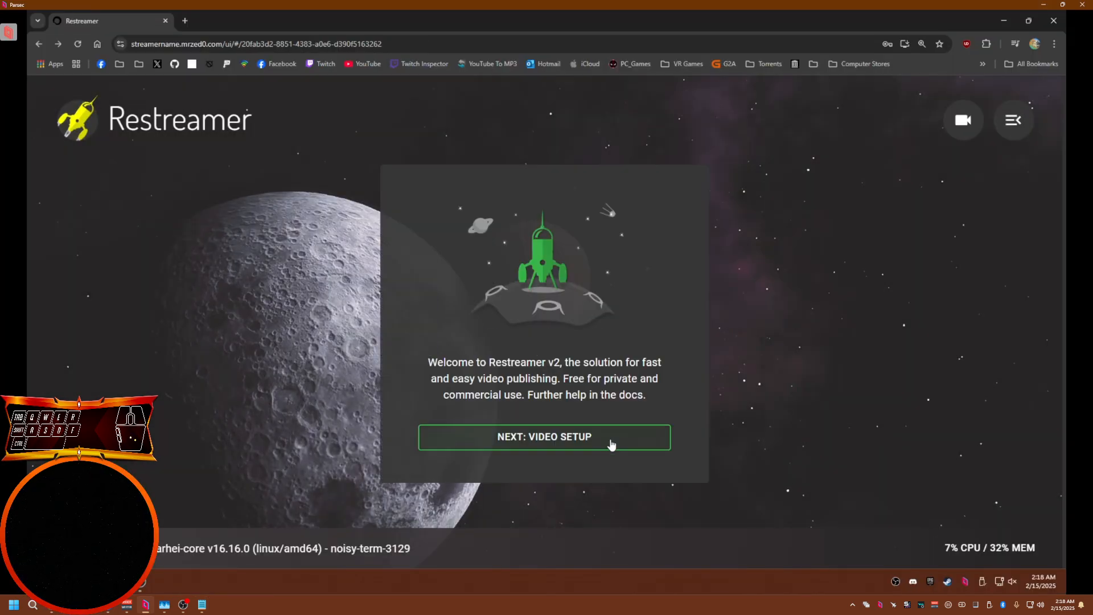
Enlarge the page to 150% and proceed to the video setup
key(ctrl+plus)
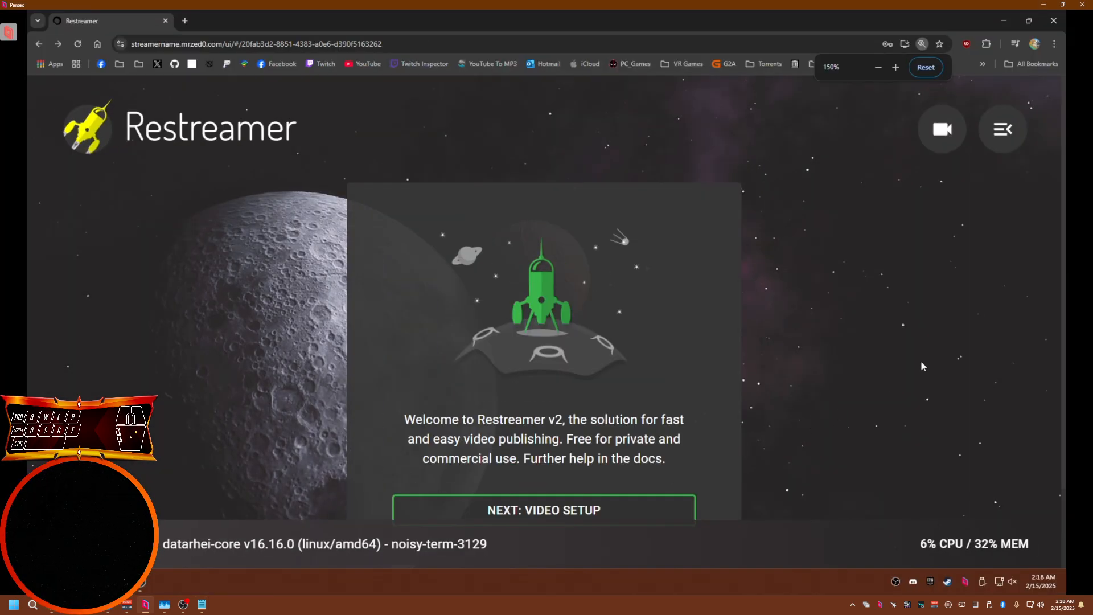
scroll(1060, 285, down, 2)
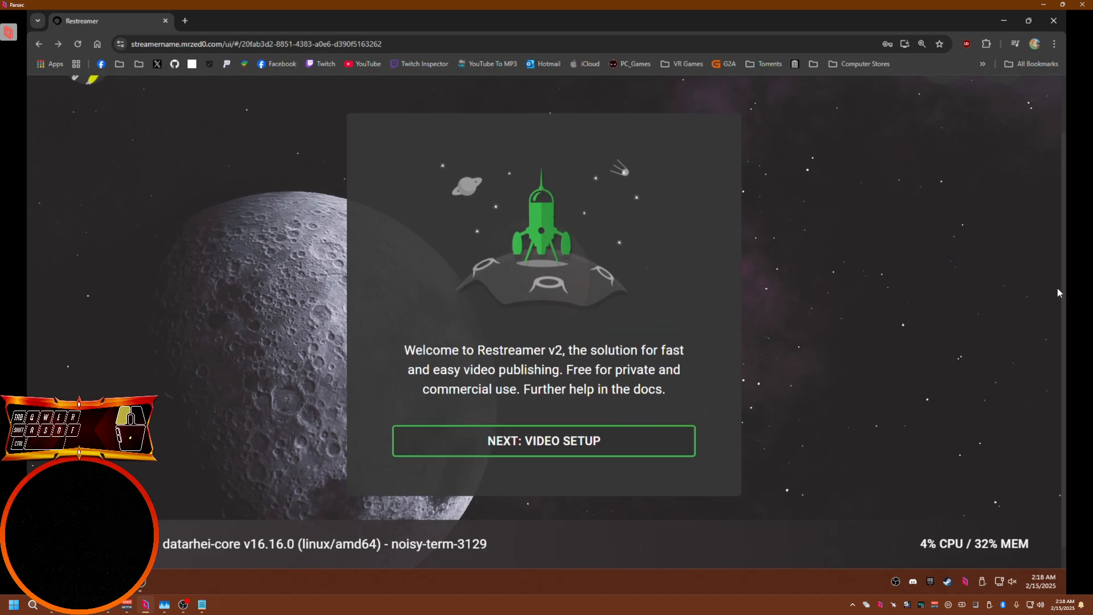
click(572, 444)
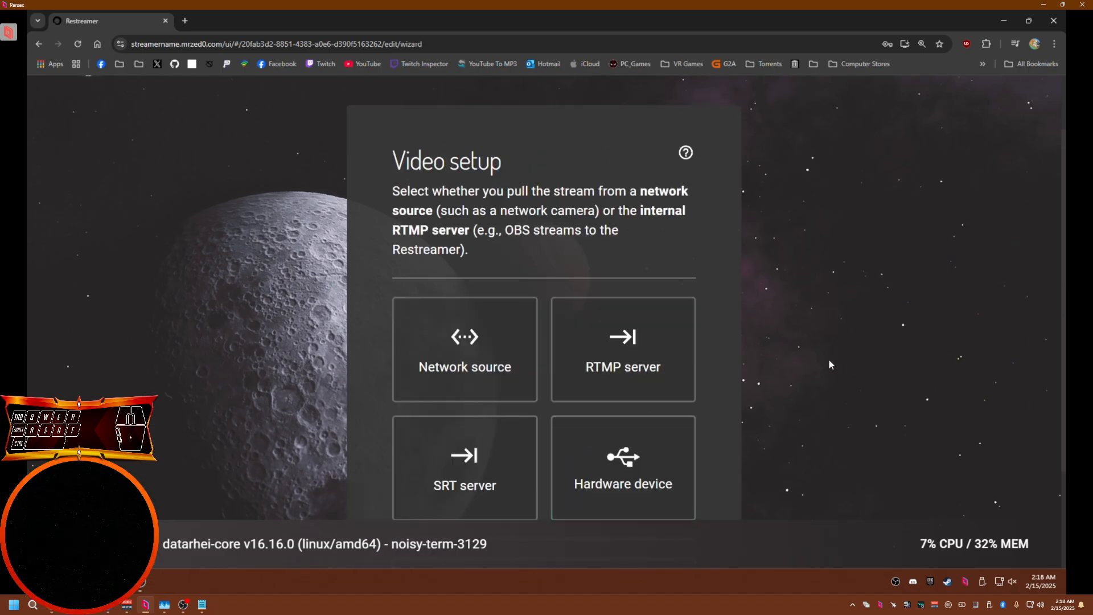
Choose RTMP server as the video source and copy the generated RTMP address
scroll(829, 361, down, 1)
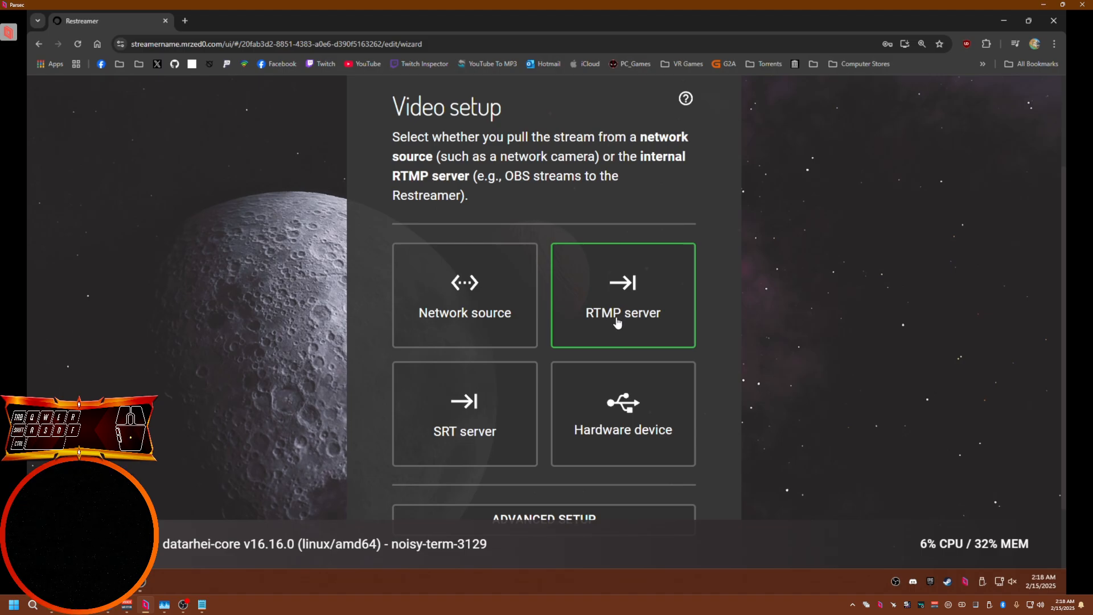
click(662, 324)
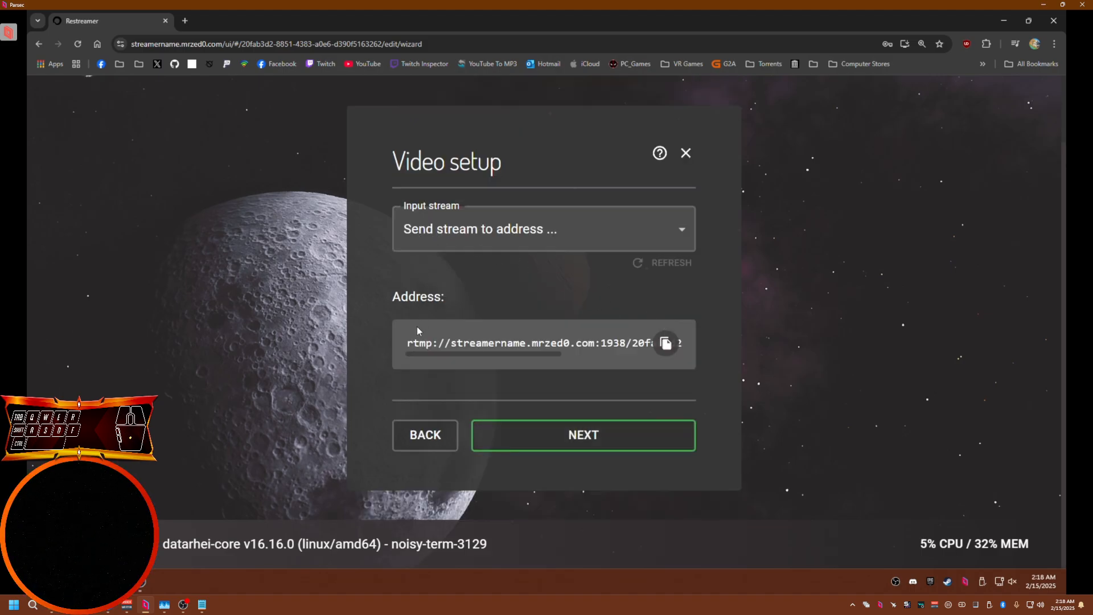
mouse_move(419, 354)
mouse_down()
mouse_move(541, 355)
mouse_move(406, 360)
mouse_up()
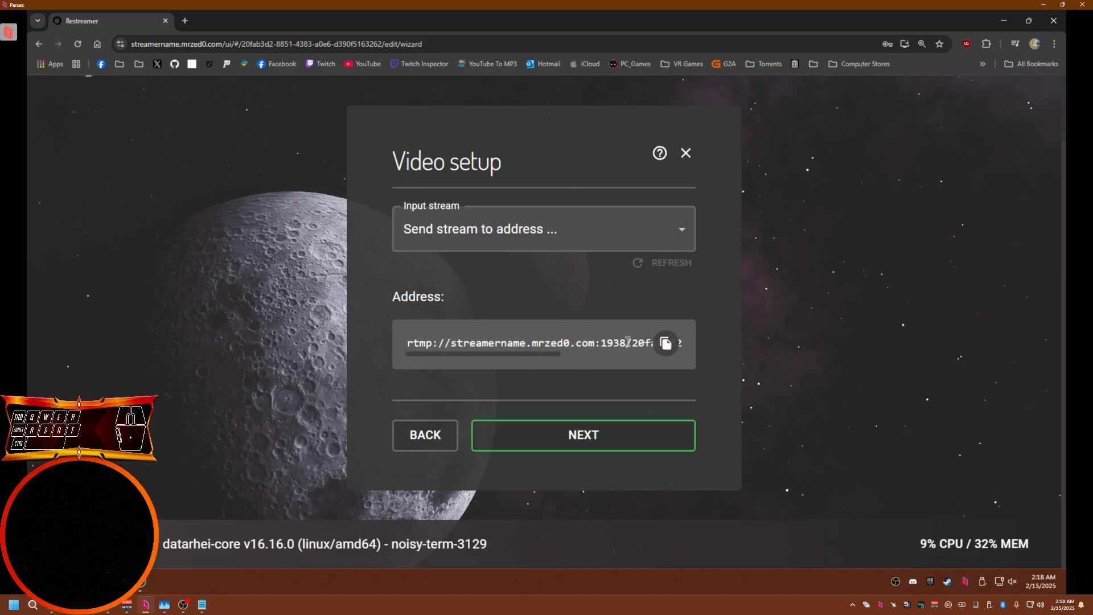
drag(627, 342, 596, 344)
click(666, 343)
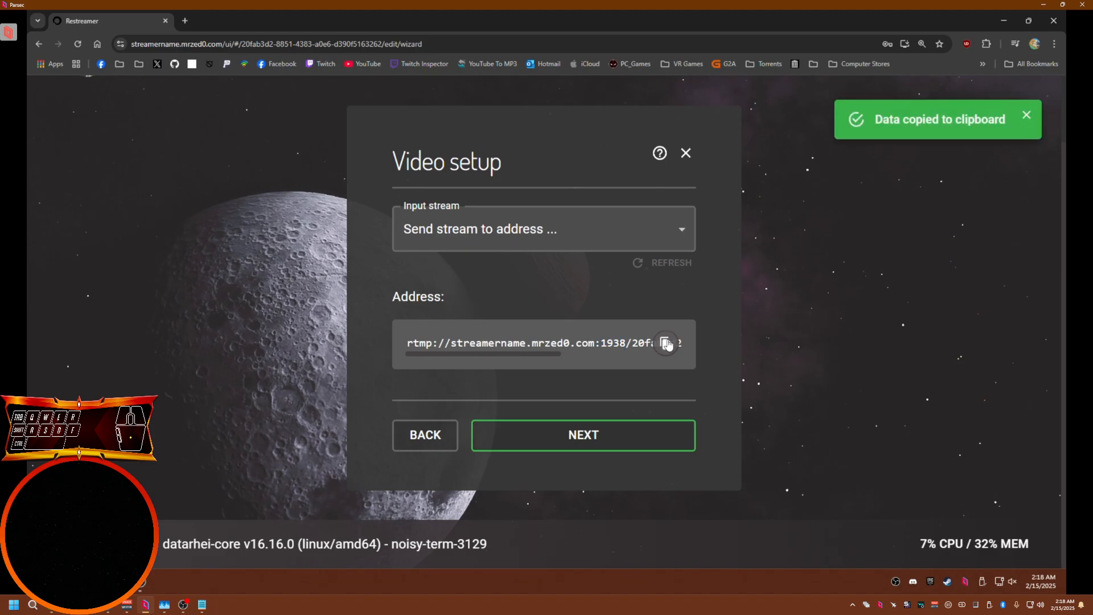
Open OBS settings to the Stream section and keep the service as Custom
click(148, 583)
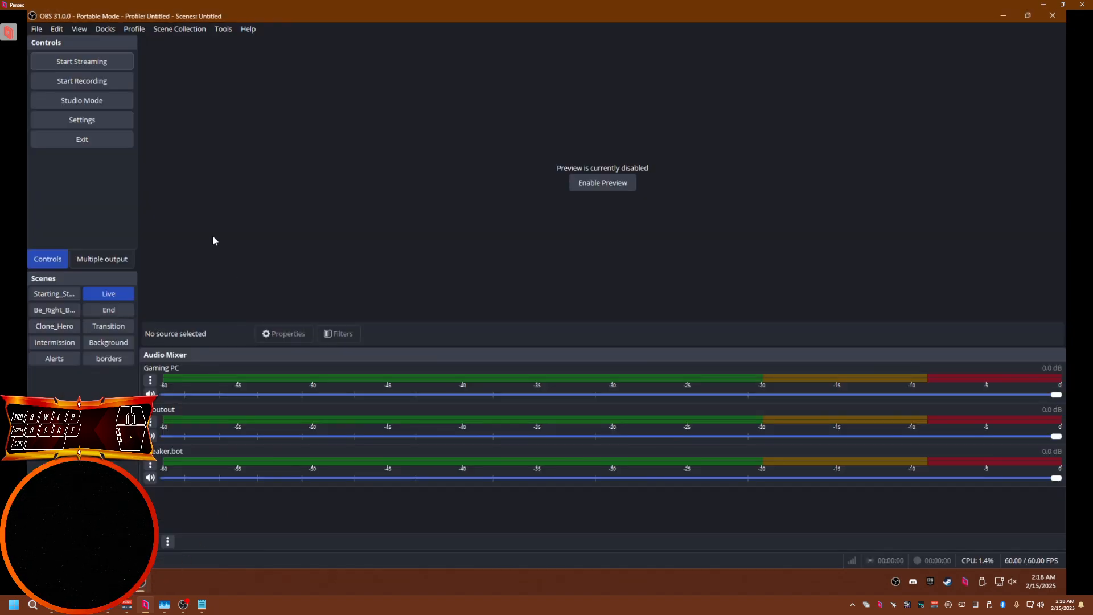
click(76, 120)
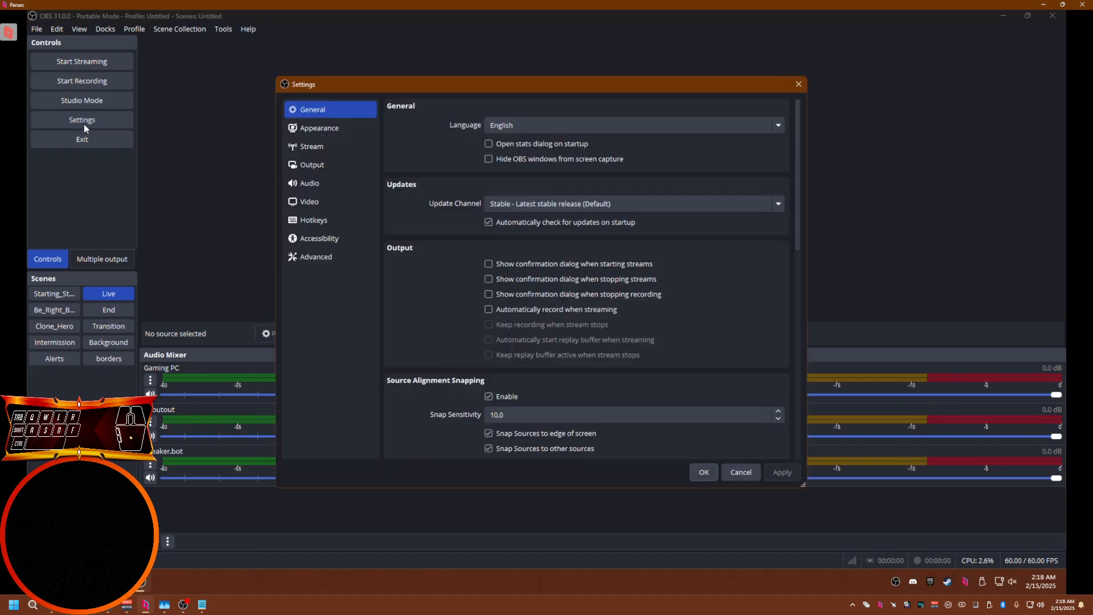
click(308, 148)
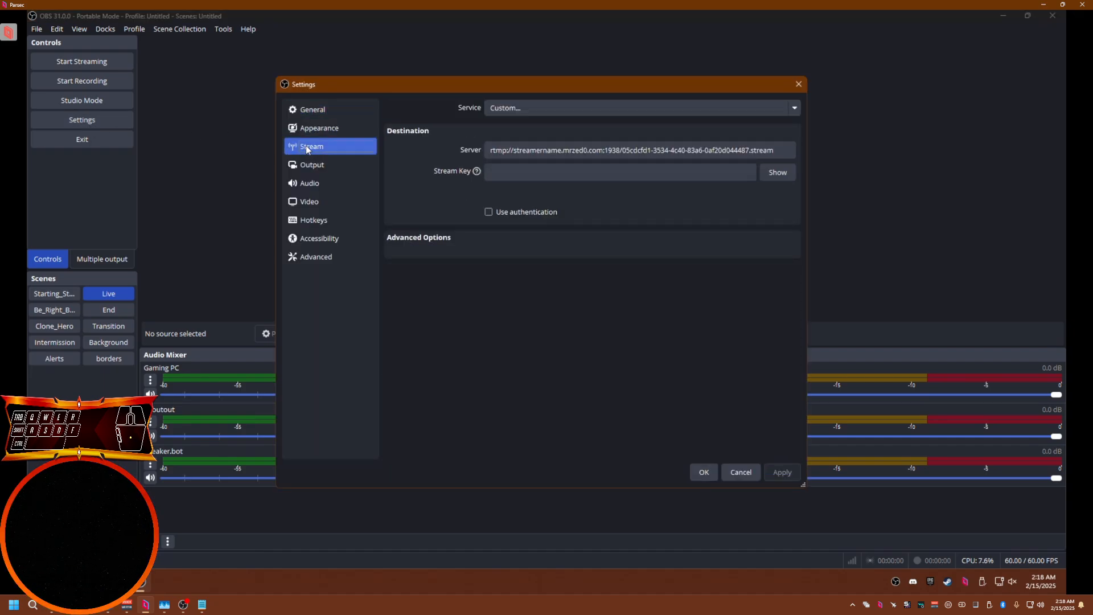
click(527, 108)
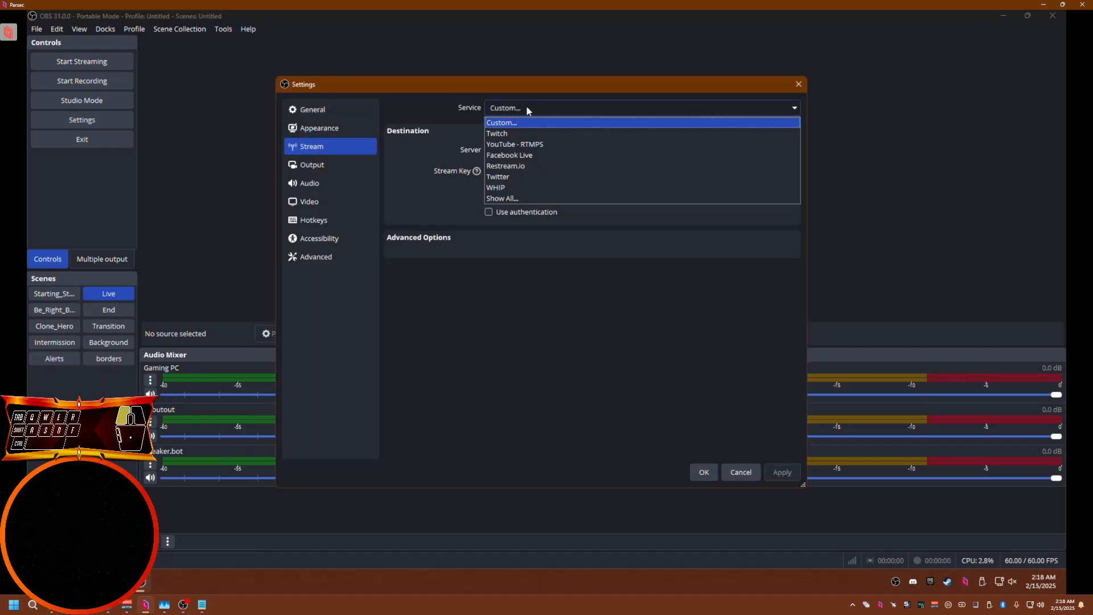
click(509, 125)
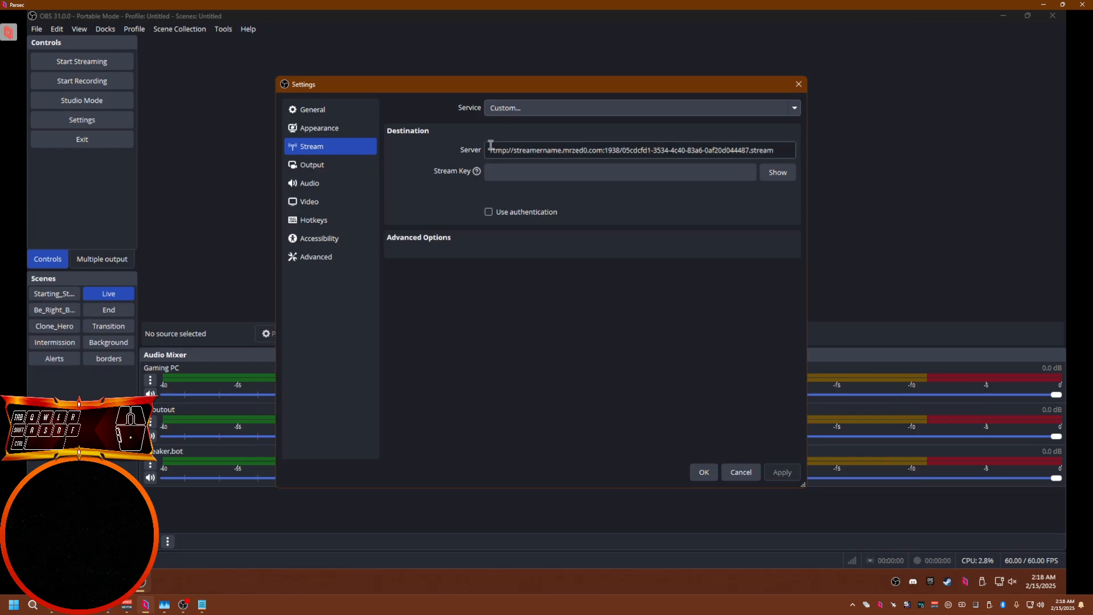
Replace the Server address with the copied Restreamer RTMP address
click(467, 149)
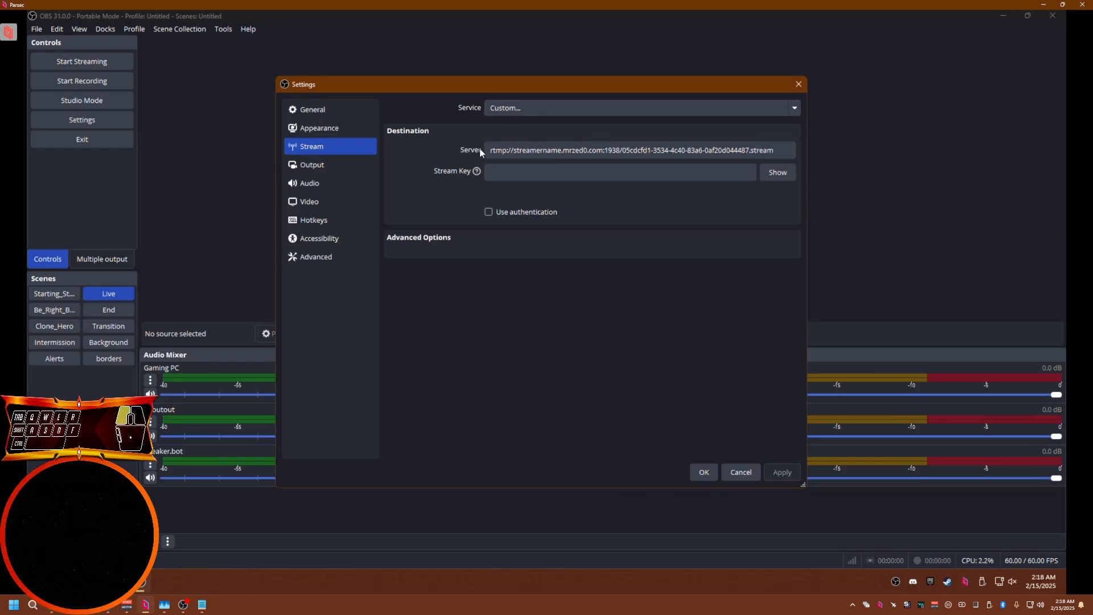
drag(487, 150, 818, 147)
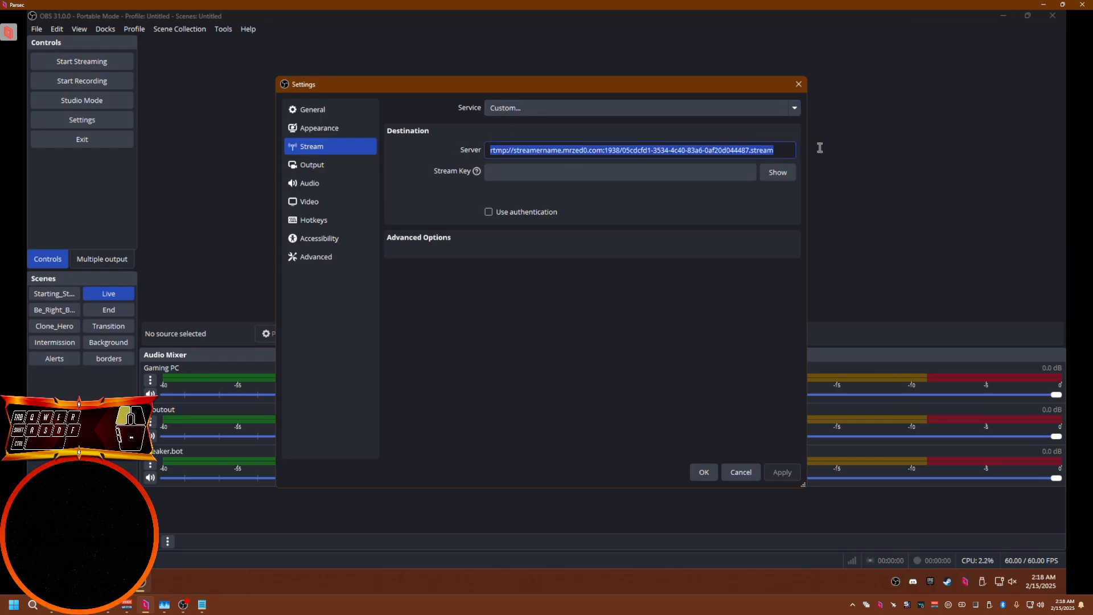
right_click(733, 155)
click(746, 221)
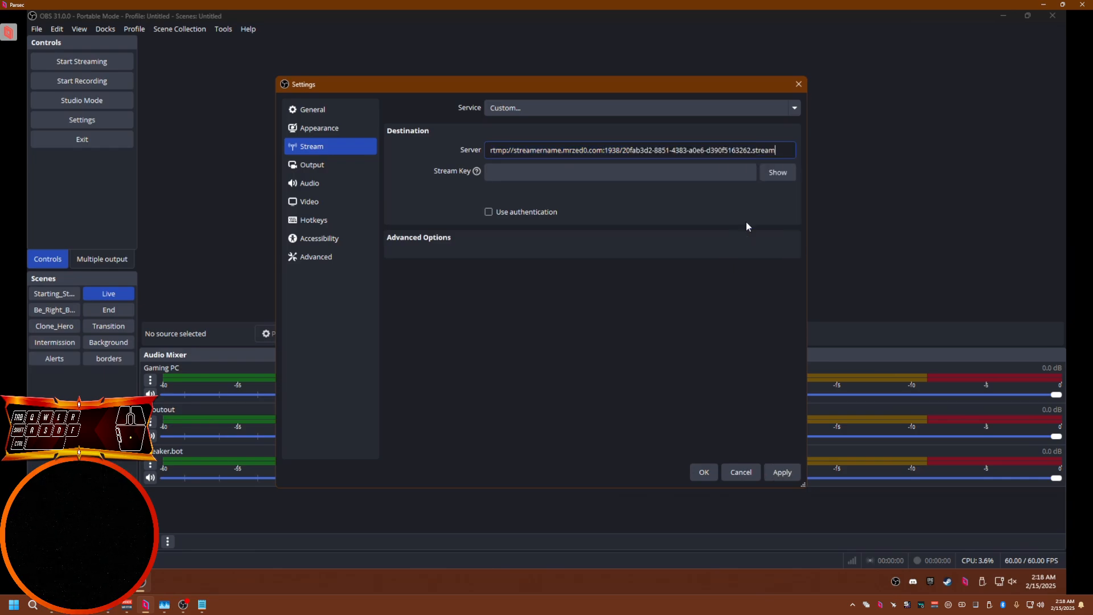
Compare the port 1938 in the server address with the PORT placeholder in the notes
drag(769, 150, 421, 150)
click(629, 149)
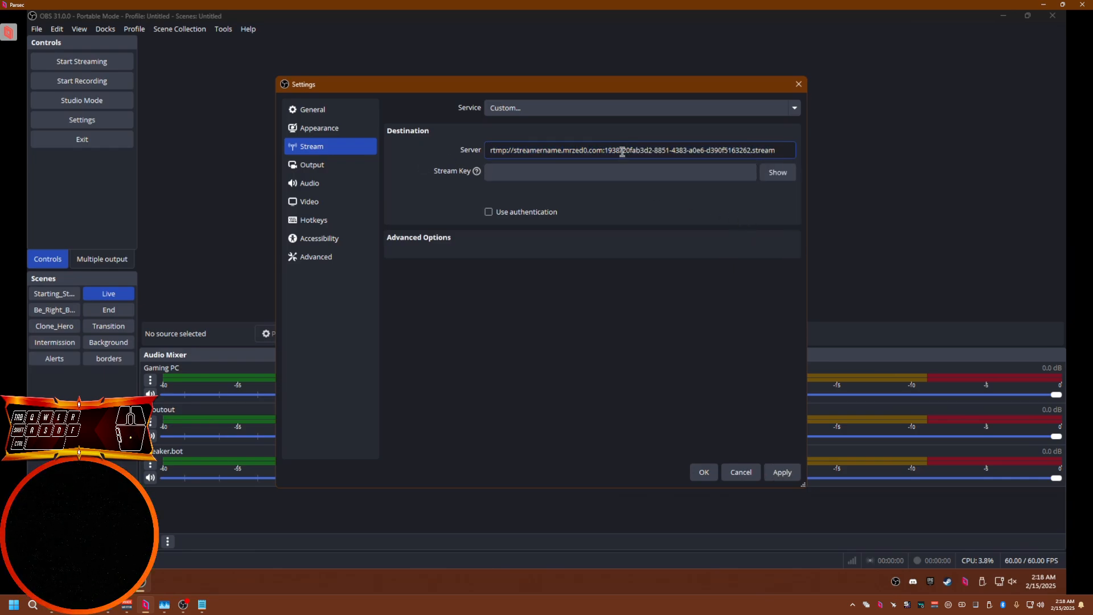
drag(621, 151, 605, 155)
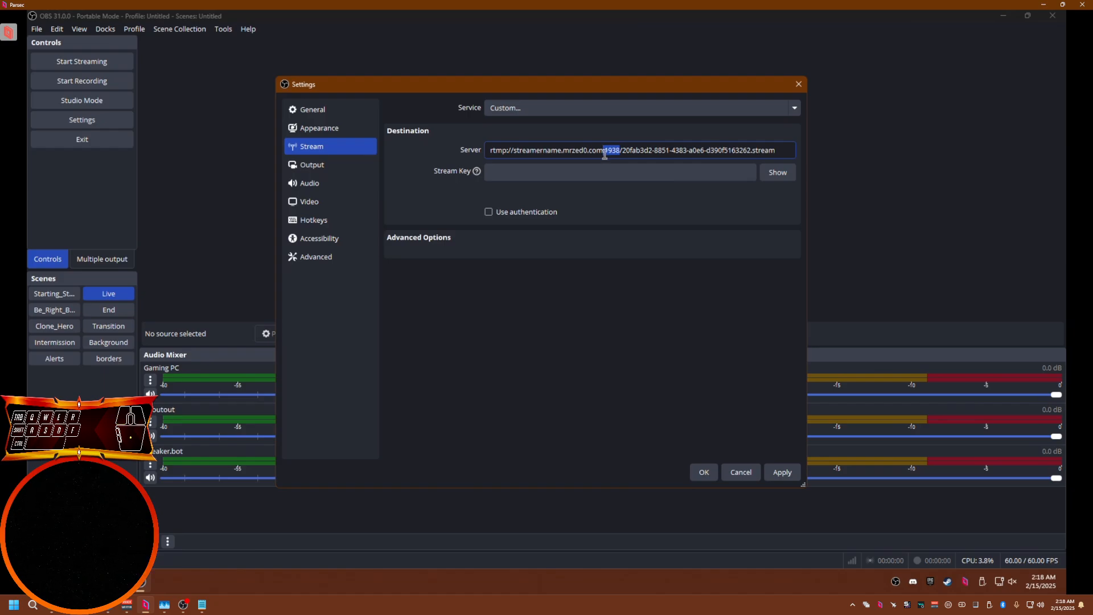
mouse_move(202, 604)
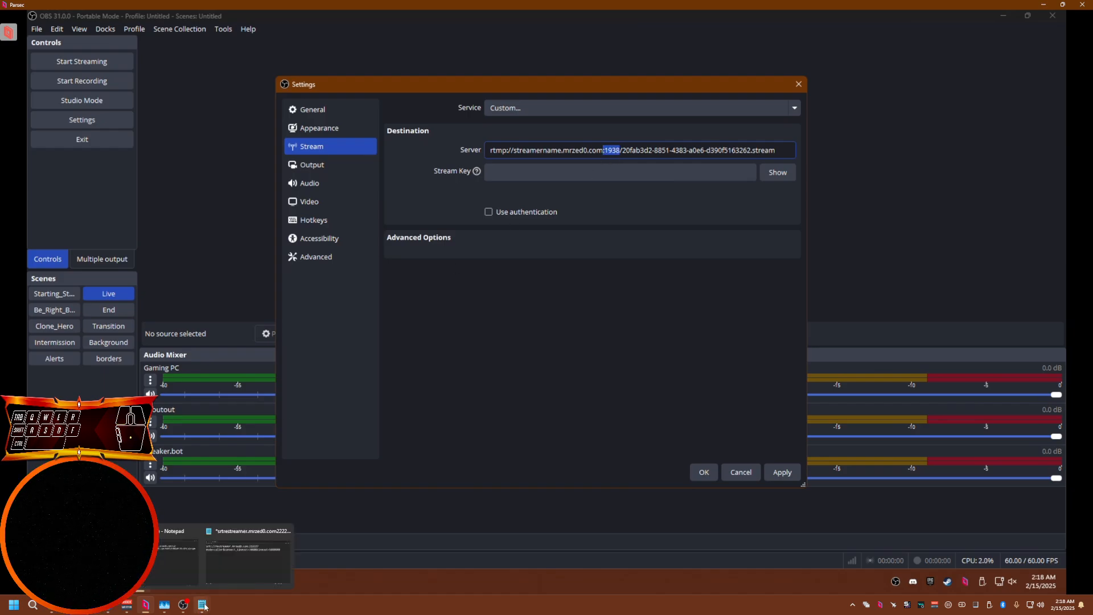
click(167, 576)
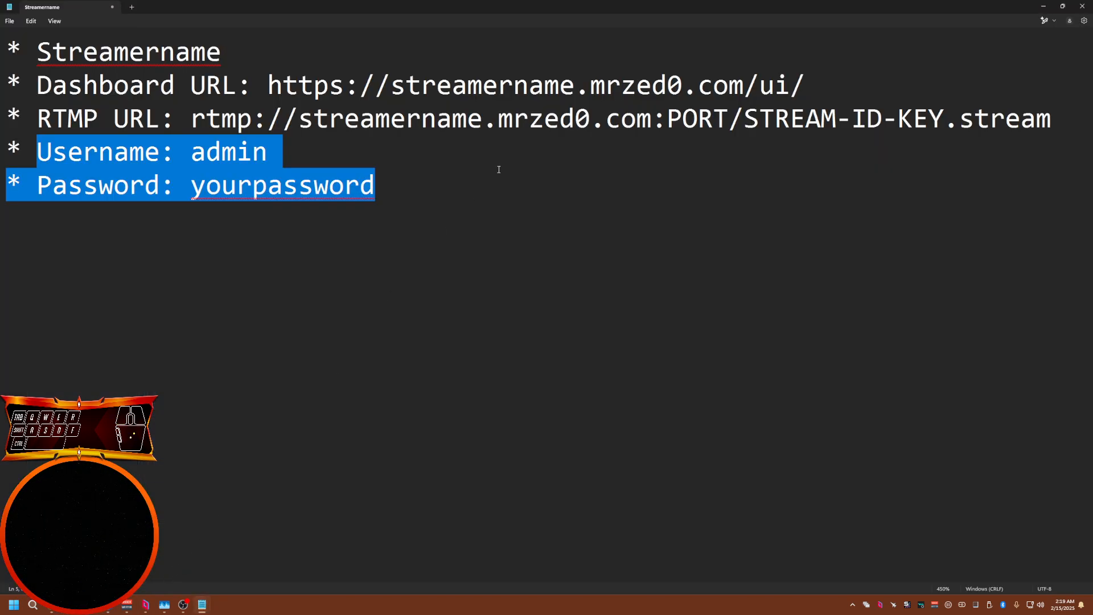
drag(730, 120, 659, 125)
key(alt+Tab)
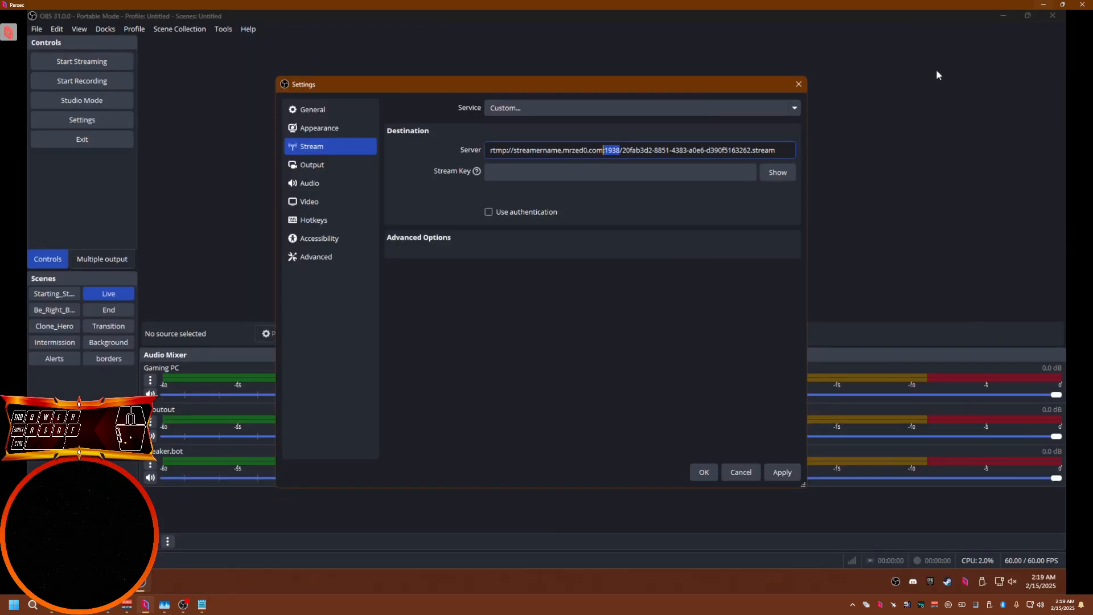
Apply and save the stream settings
click(787, 474)
click(705, 475)
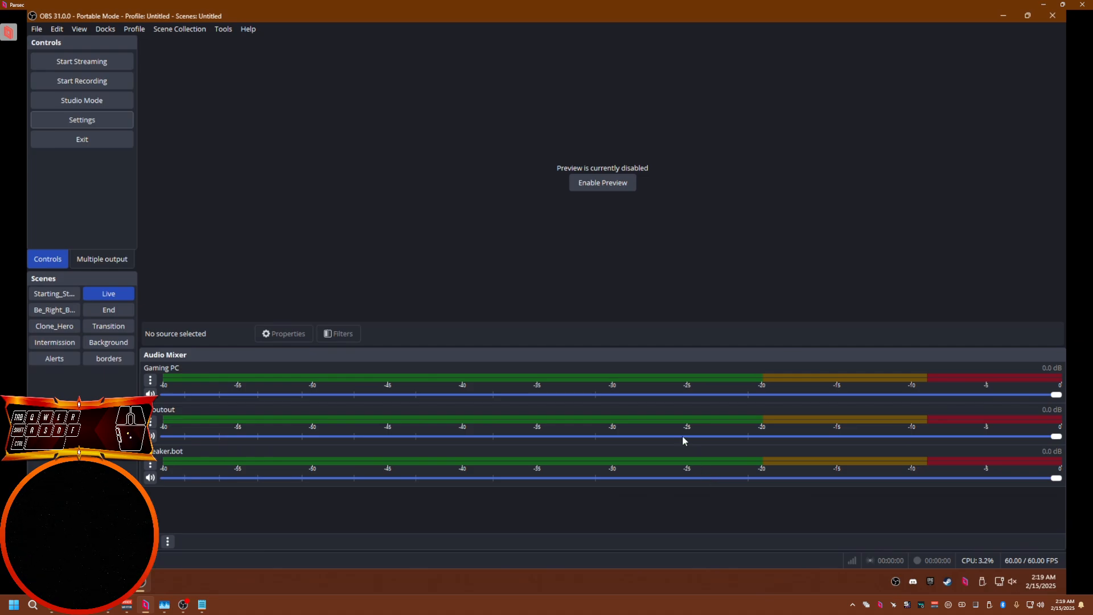
Start streaming from OBS and switch back to the Restreamer setup wizard in the browser
click(74, 64)
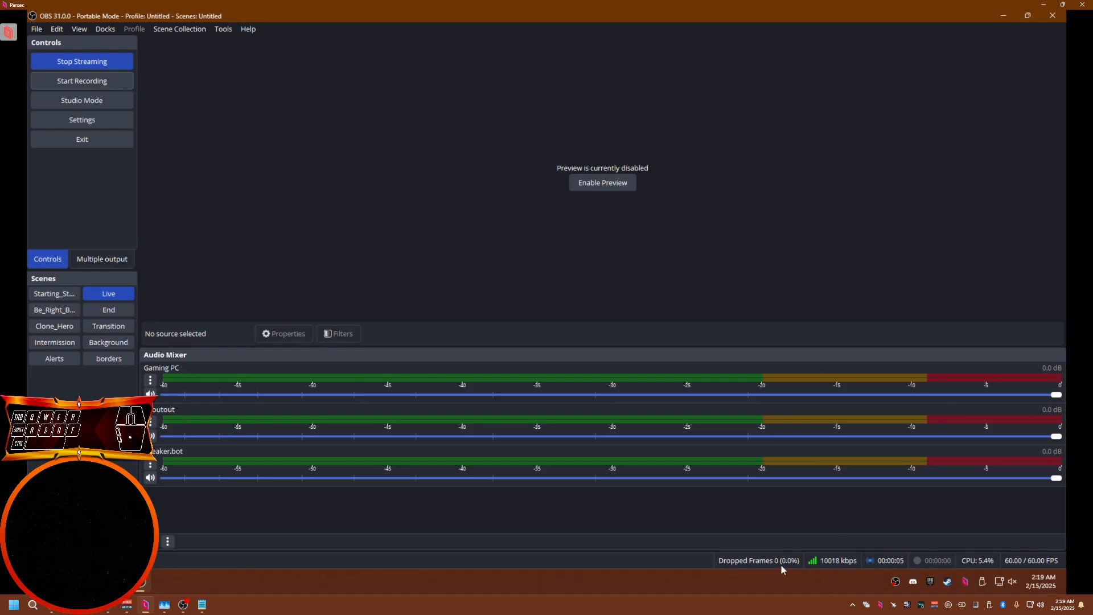
mouse_move(143, 581)
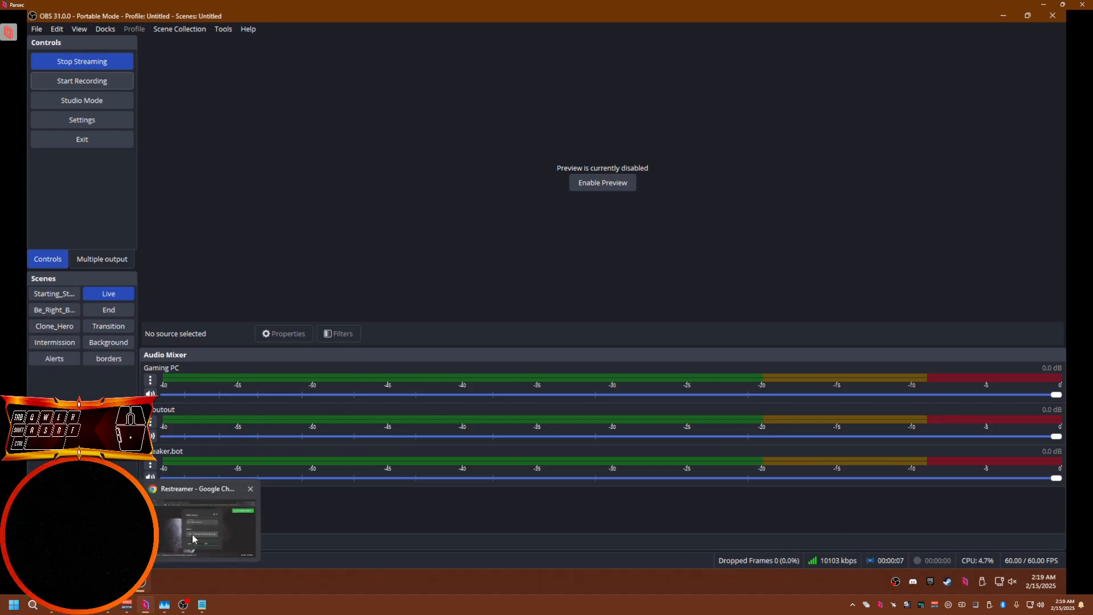
click(192, 538)
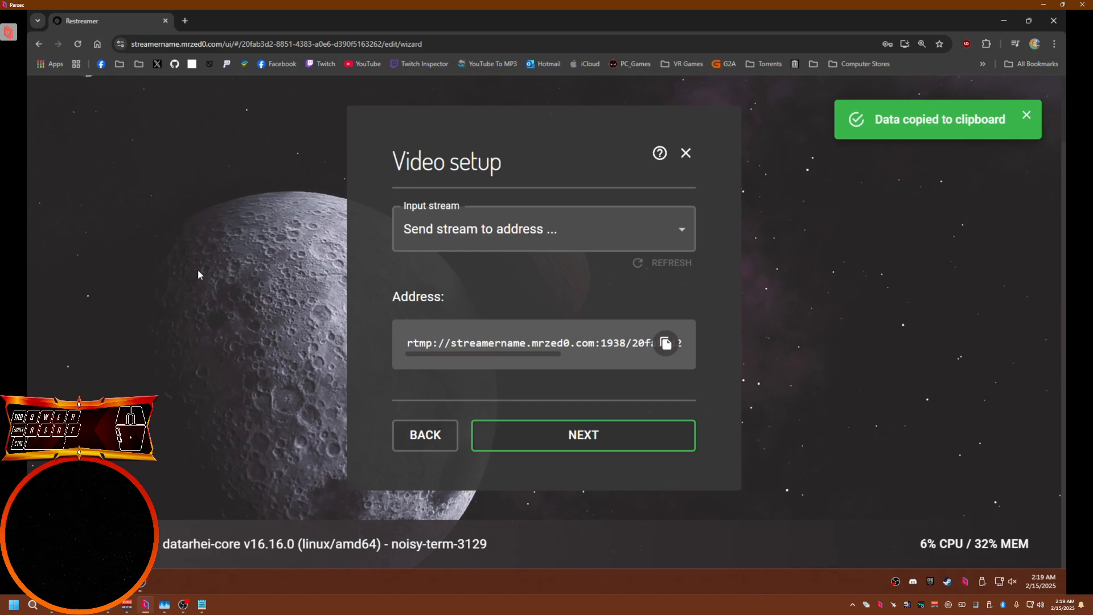
Continue past the input address and select the 1920x1080, H264 profile in the video setup
click(586, 438)
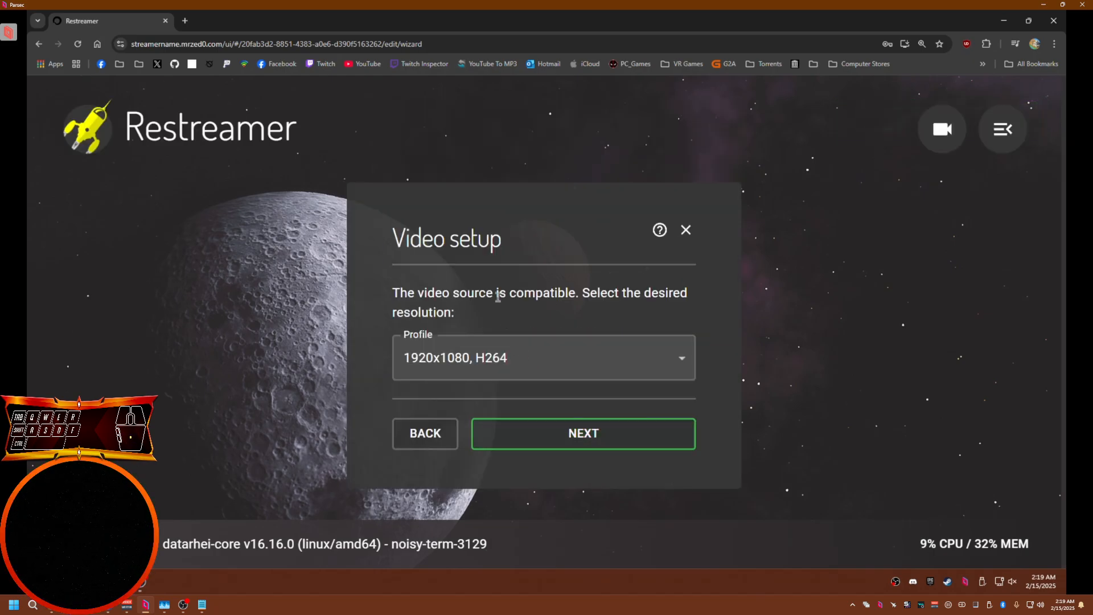
triple_click(417, 253)
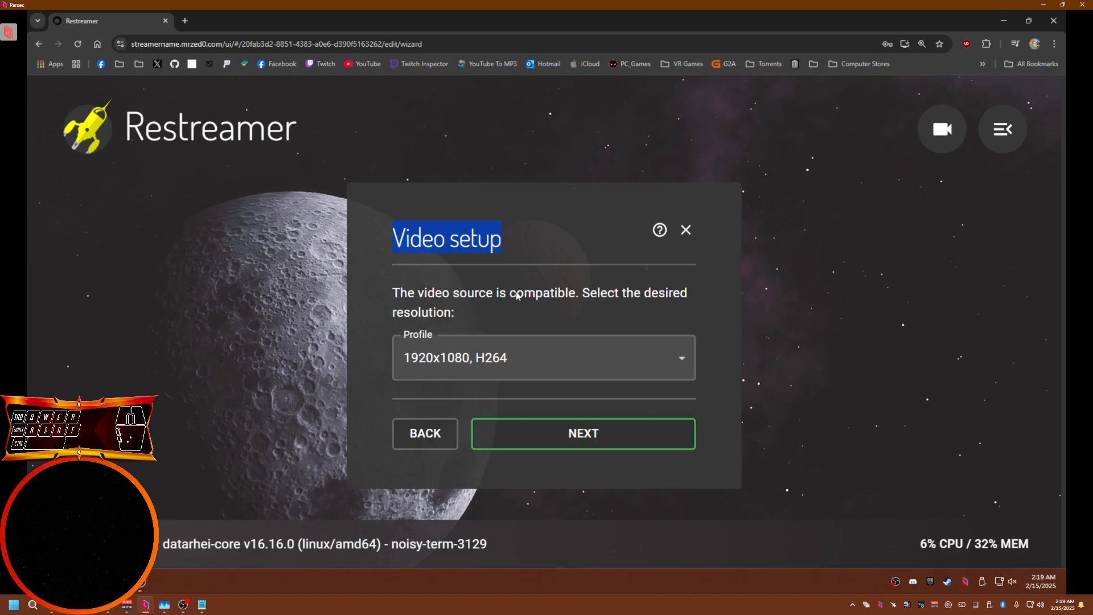
triple_click(491, 313)
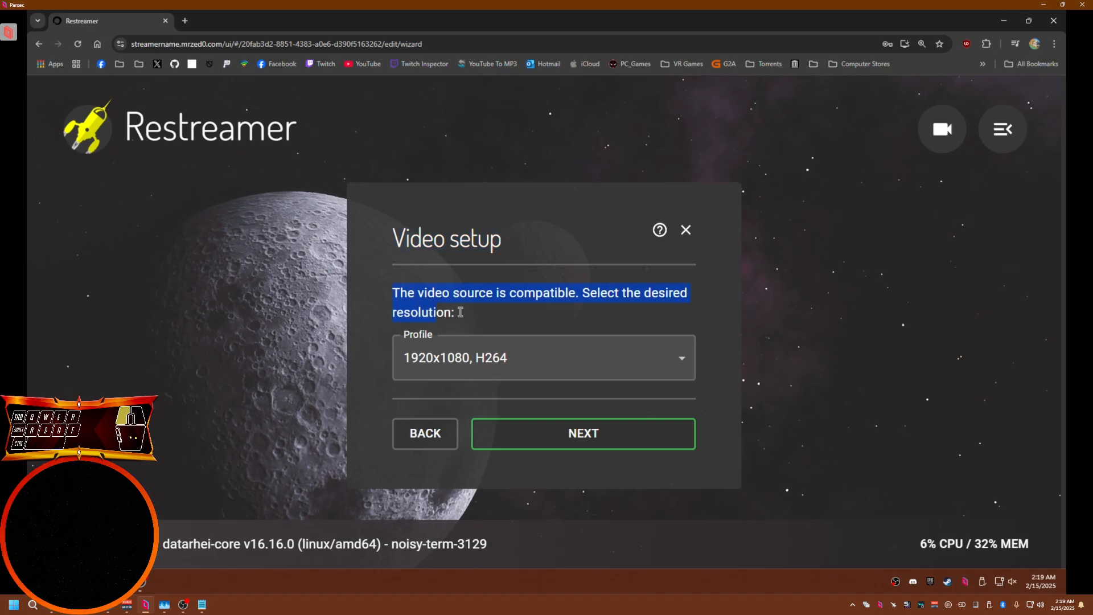
click(491, 370)
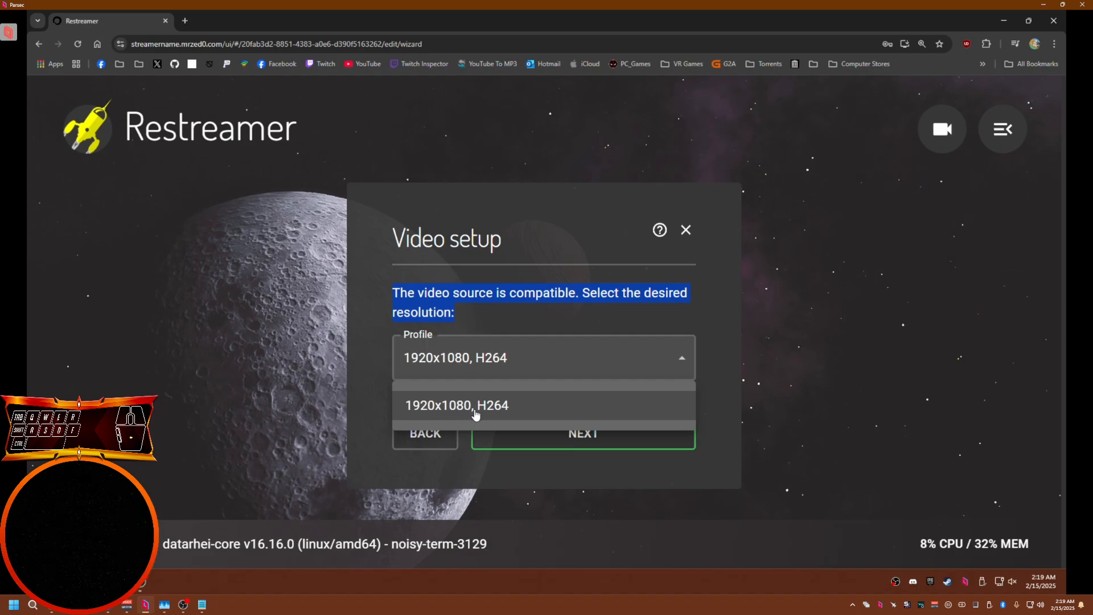
click(416, 405)
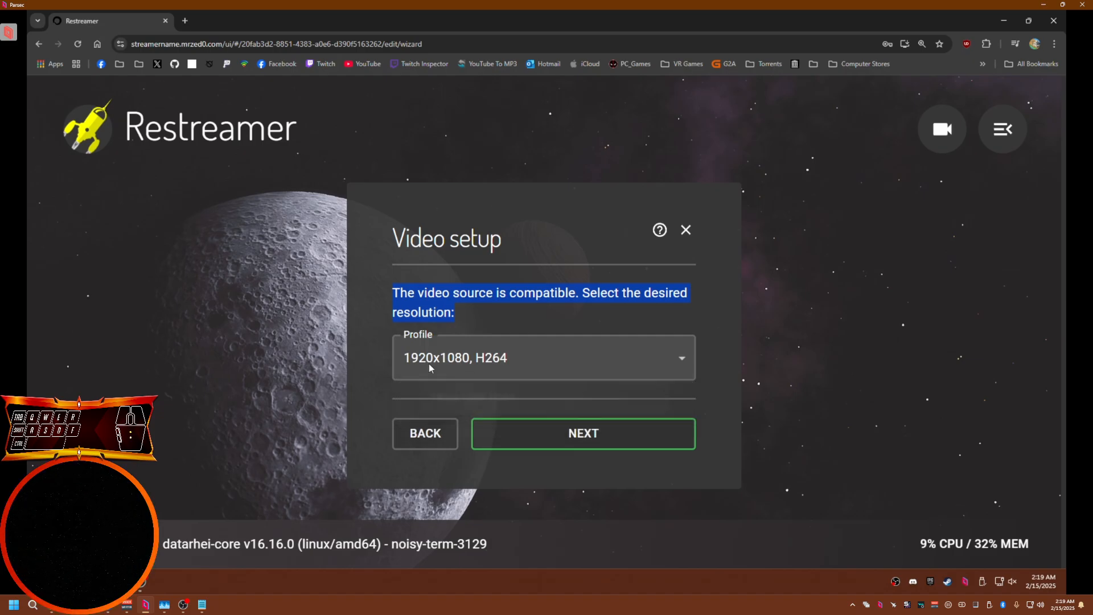
click(572, 437)
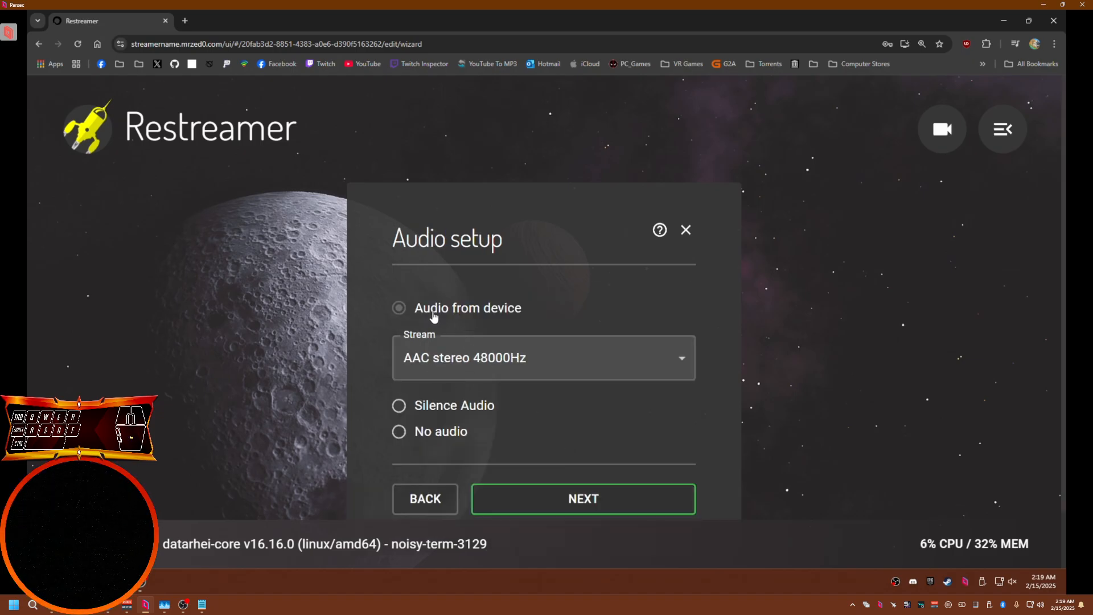
Keep audio from device with the AAC stereo 48000Hz stream and continue to the metadata page
click(481, 362)
click(467, 407)
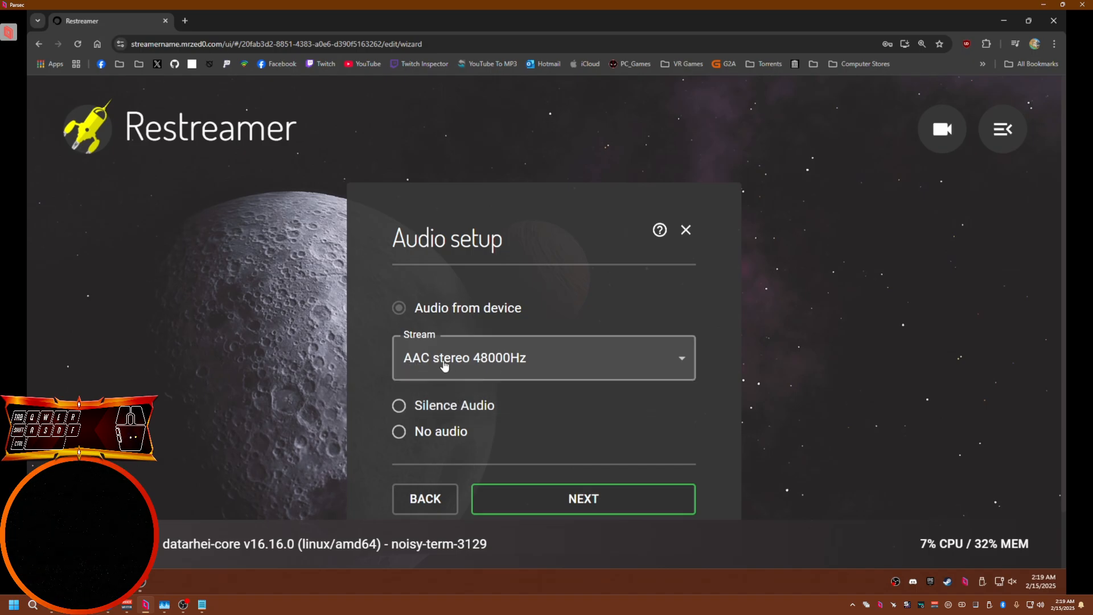
click(584, 507)
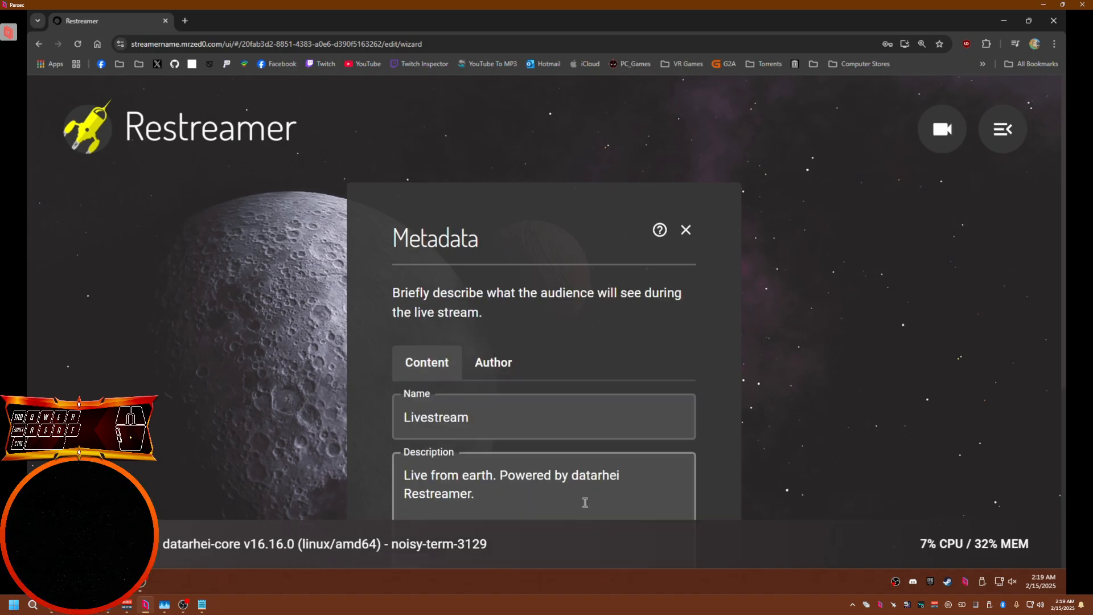
Set the channel's content name to StreamerName
scroll(751, 460, down, 2)
double_click(493, 310)
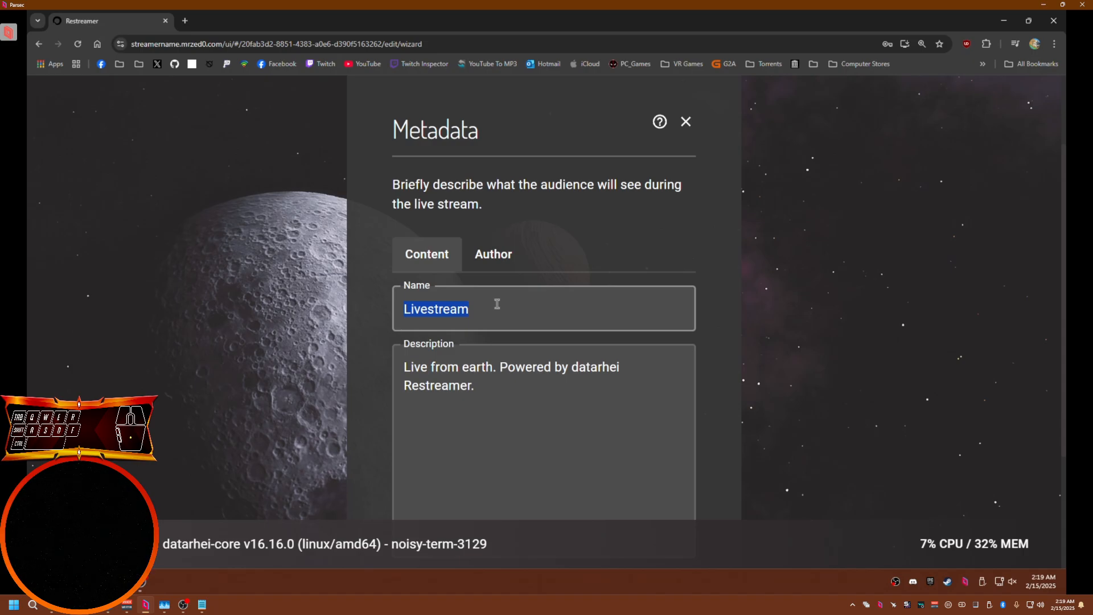
text(Streamer)
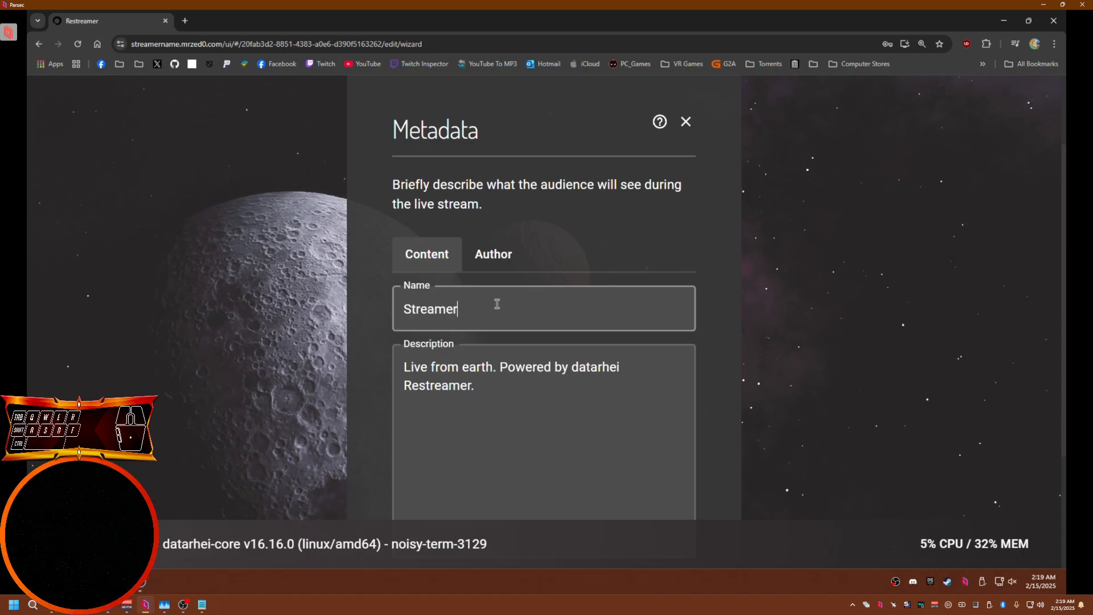
text(Name)
click(476, 392)
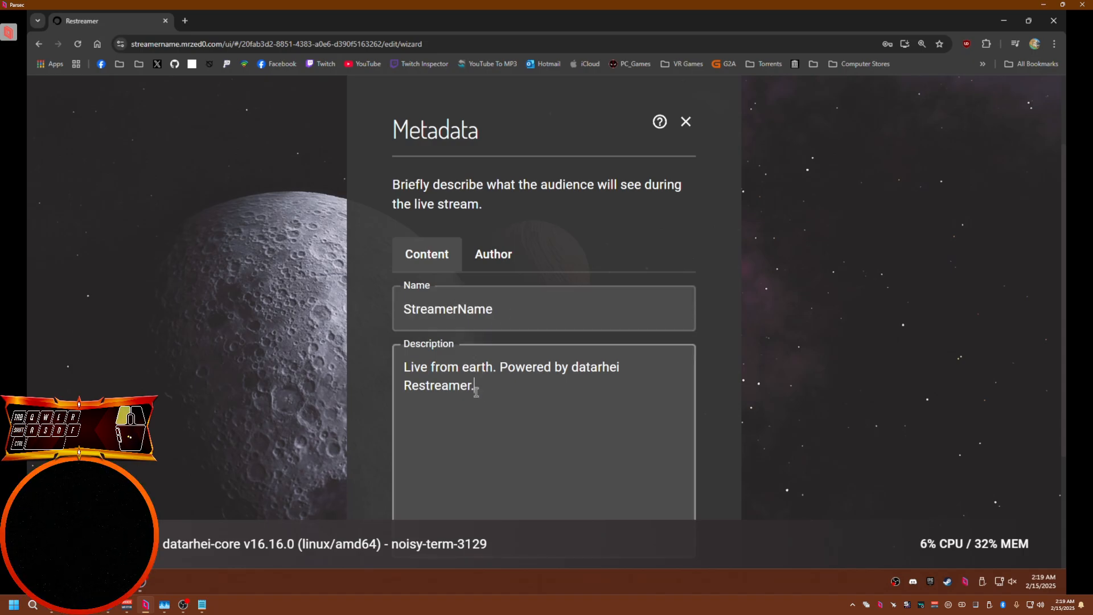
key(ctrl+a)
scroll(515, 418, down, 1)
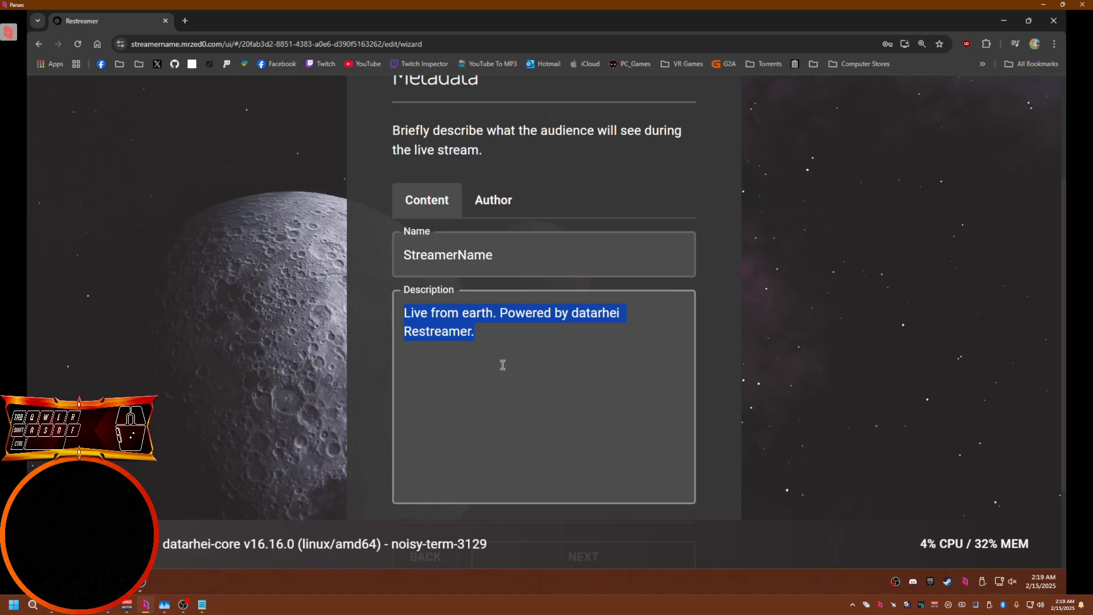
click(559, 431)
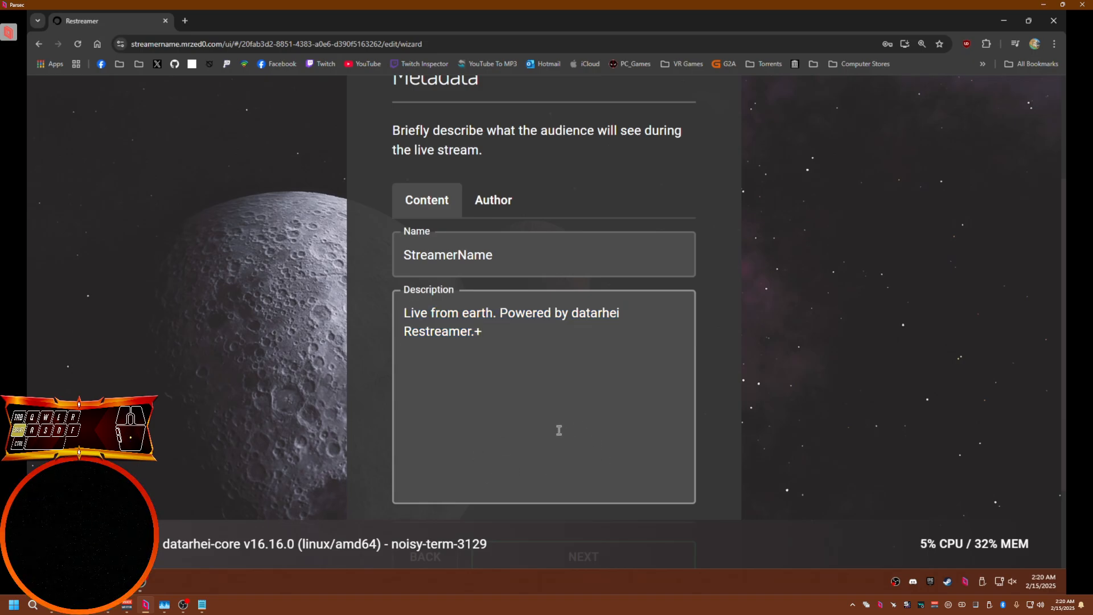
key(Return)
key(Return)
text(Twitch)
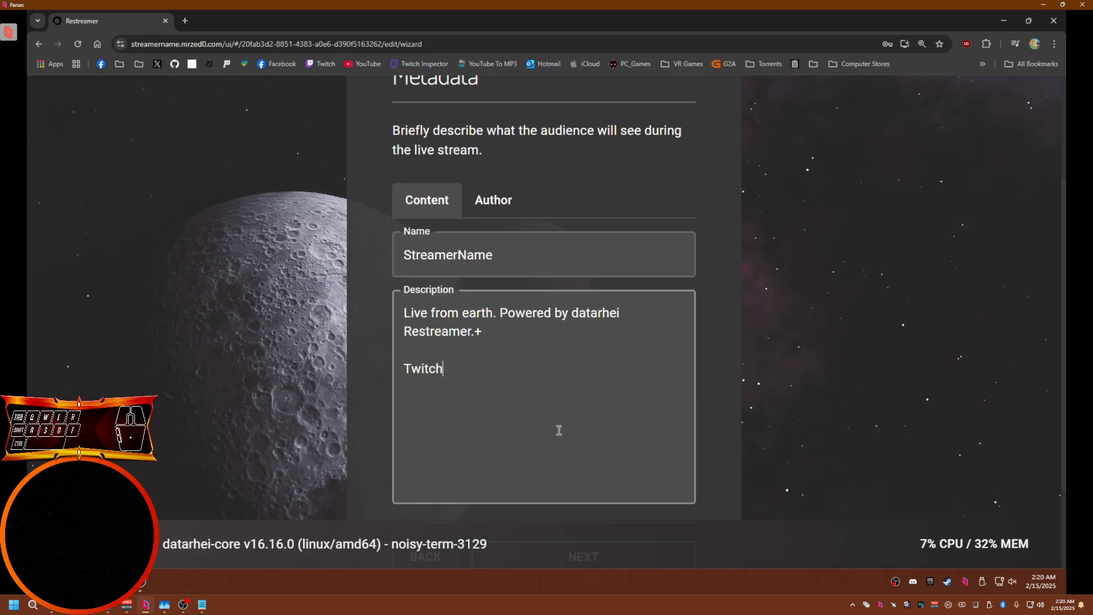
text(: h)
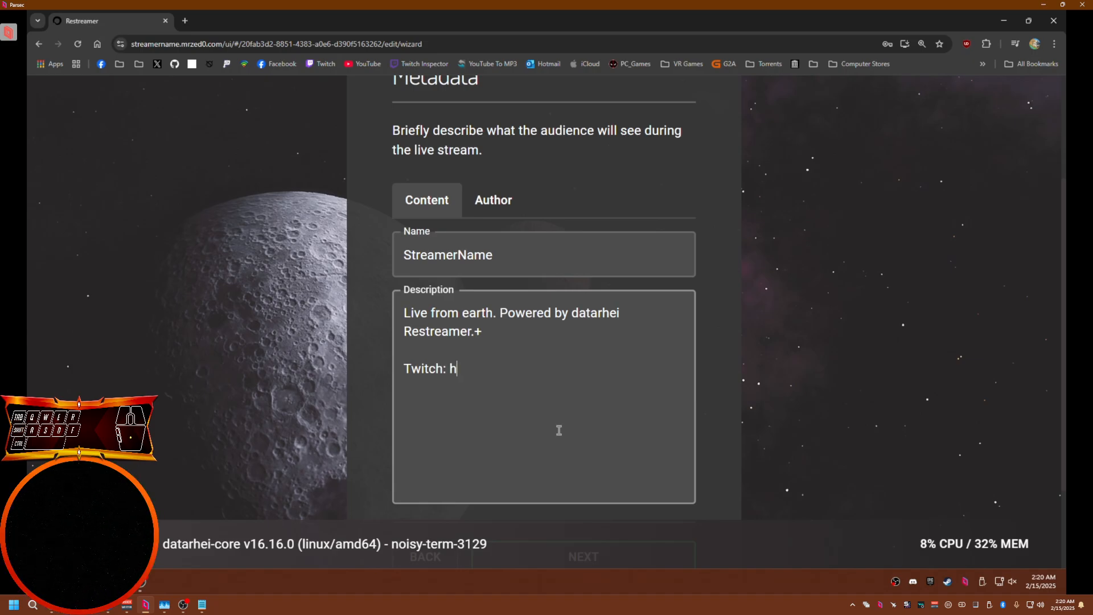
text(ttps://twit)
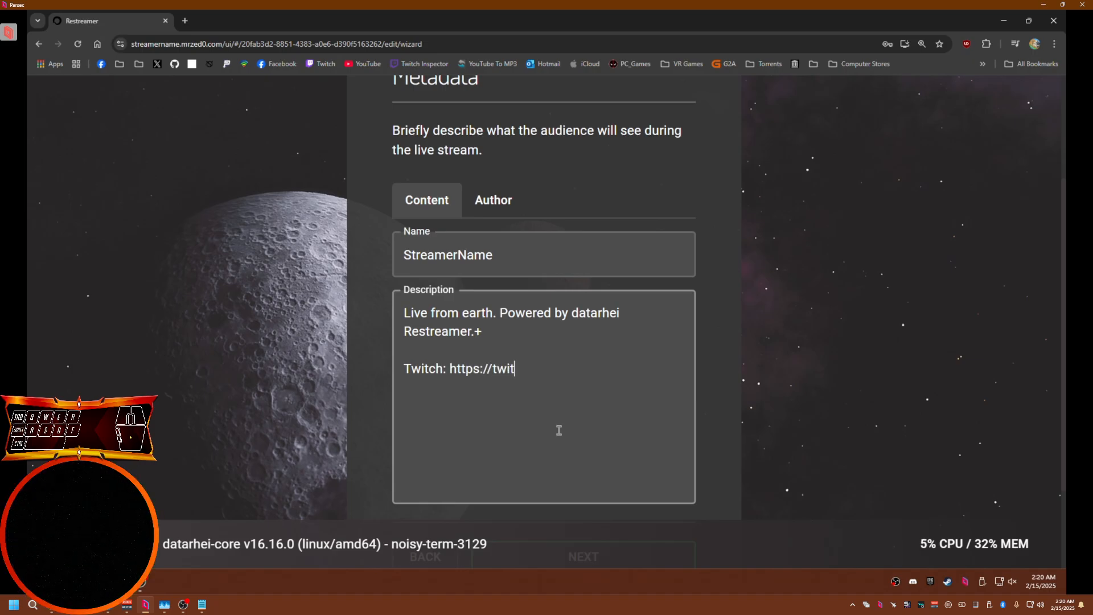
text(ch.tvb)
key(BackSpace)
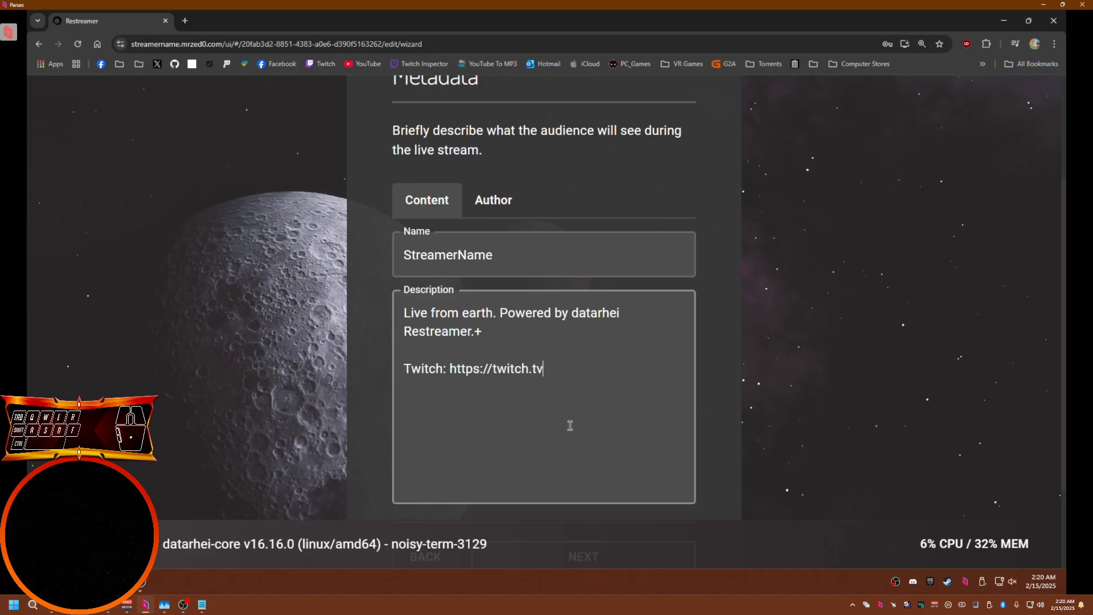
key(Return)
scroll(699, 397, down, 1)
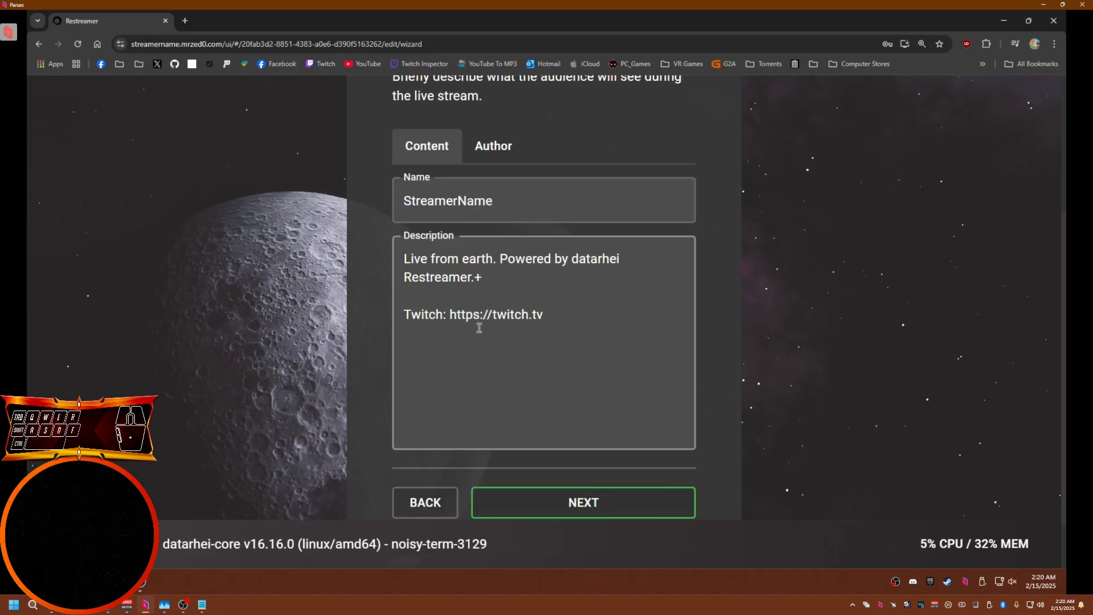
Copy the channel name and paste it into the author name field
drag(499, 199, 415, 200)
key(ctrl+c)
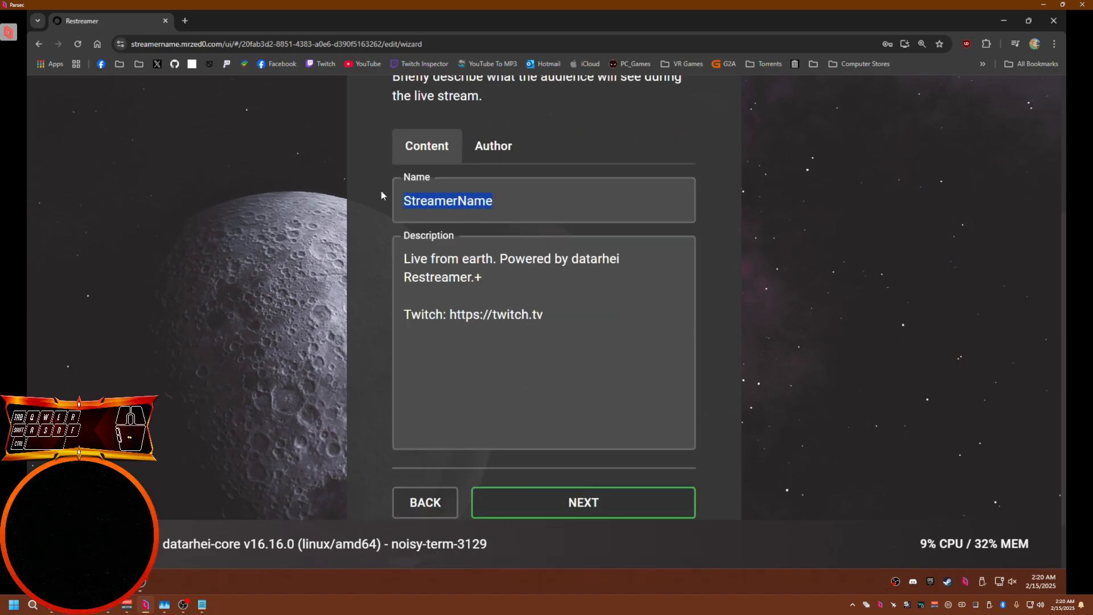
click(499, 156)
click(476, 200)
key(ctrl+v)
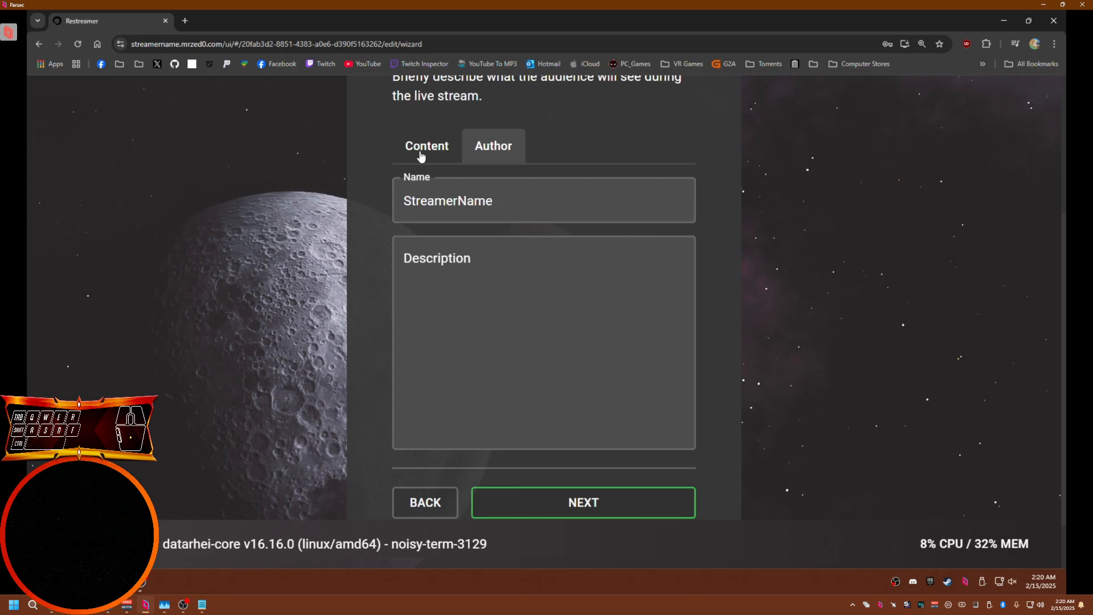
Copy the content description and paste it into the author description field
click(420, 156)
click(559, 315)
key(ctrl+a)
key(ctrl+c)
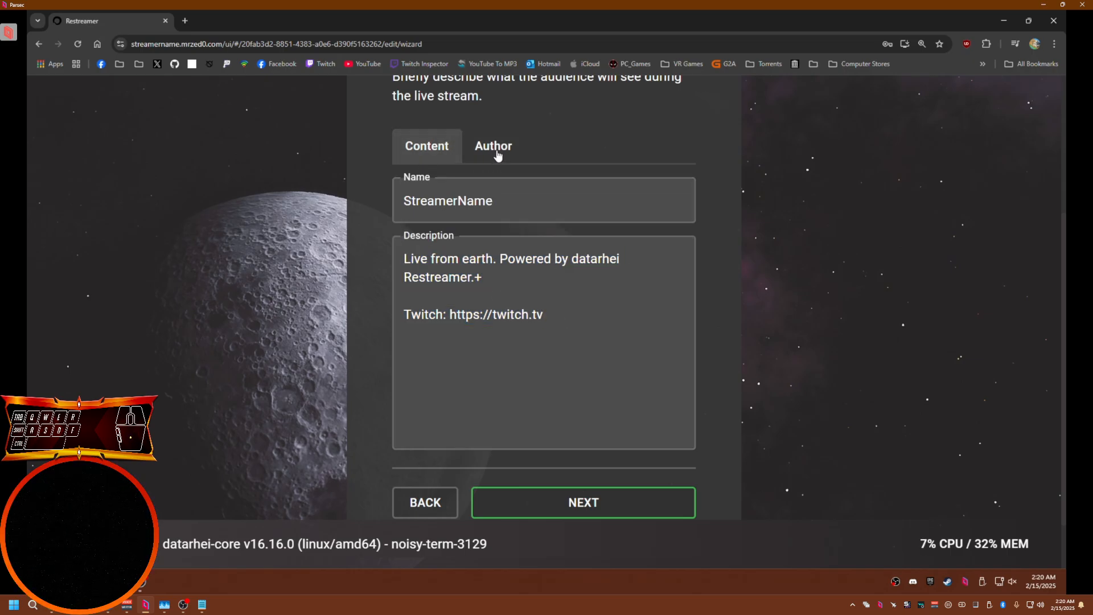
click(497, 155)
click(480, 302)
key(ctrl+v)
click(429, 154)
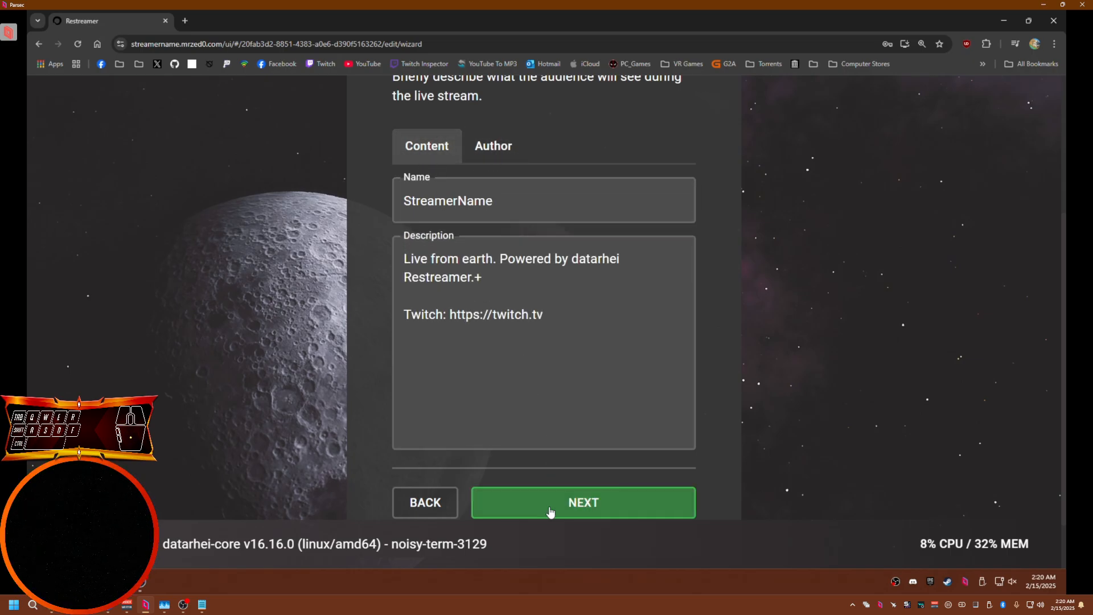
Set the Creative Commons license to none and save the channel
click(573, 504)
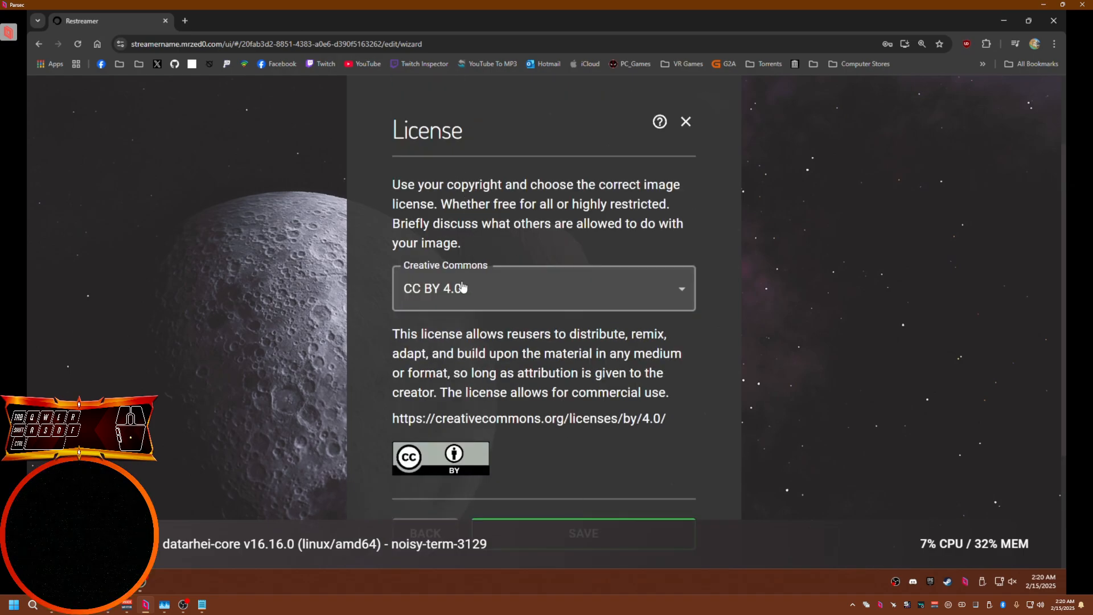
click(463, 287)
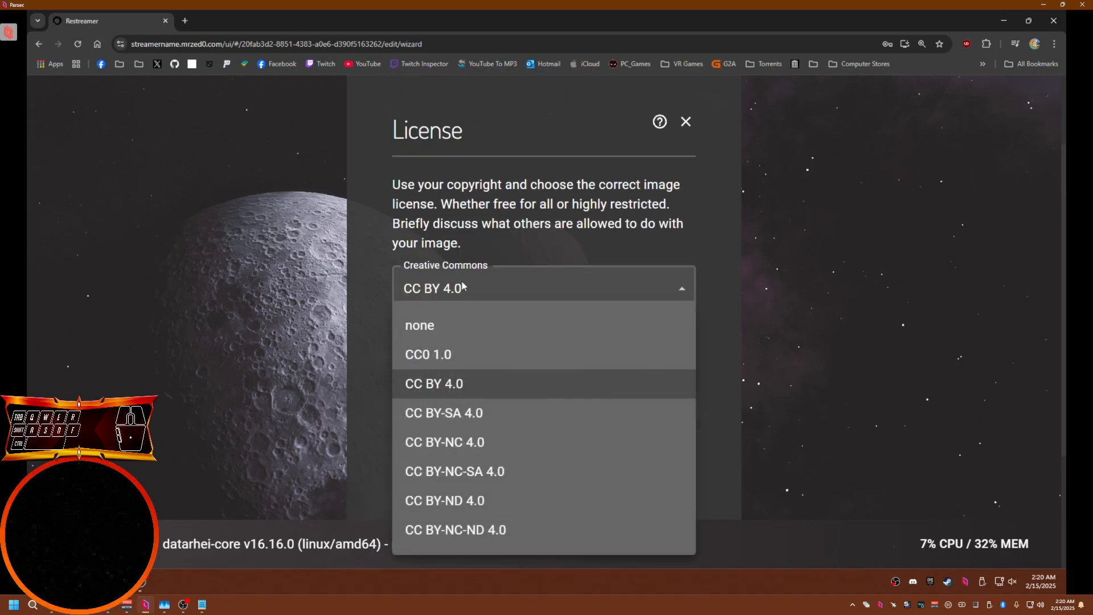
click(420, 329)
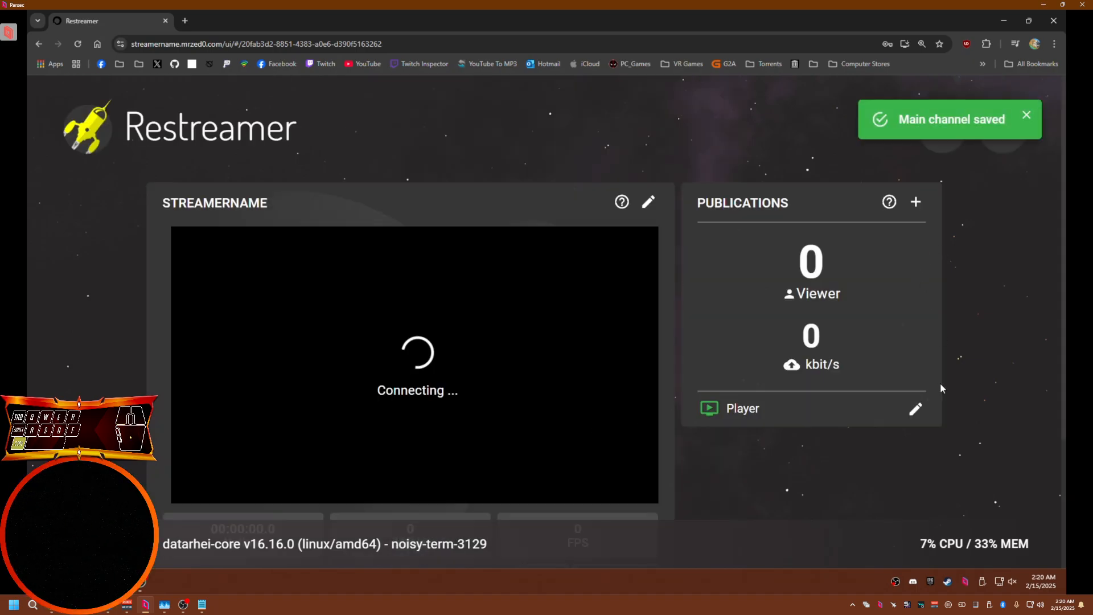
Review the new channel's connection status on the Restreamer page
key(ctrl+minus)
key(ctrl+minus)
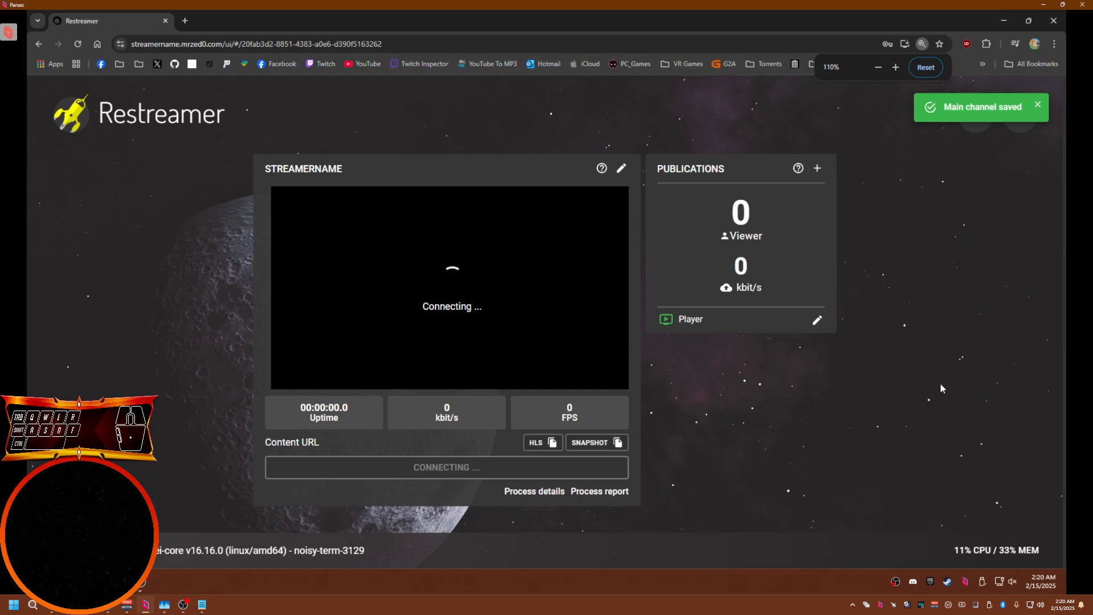
click(1038, 107)
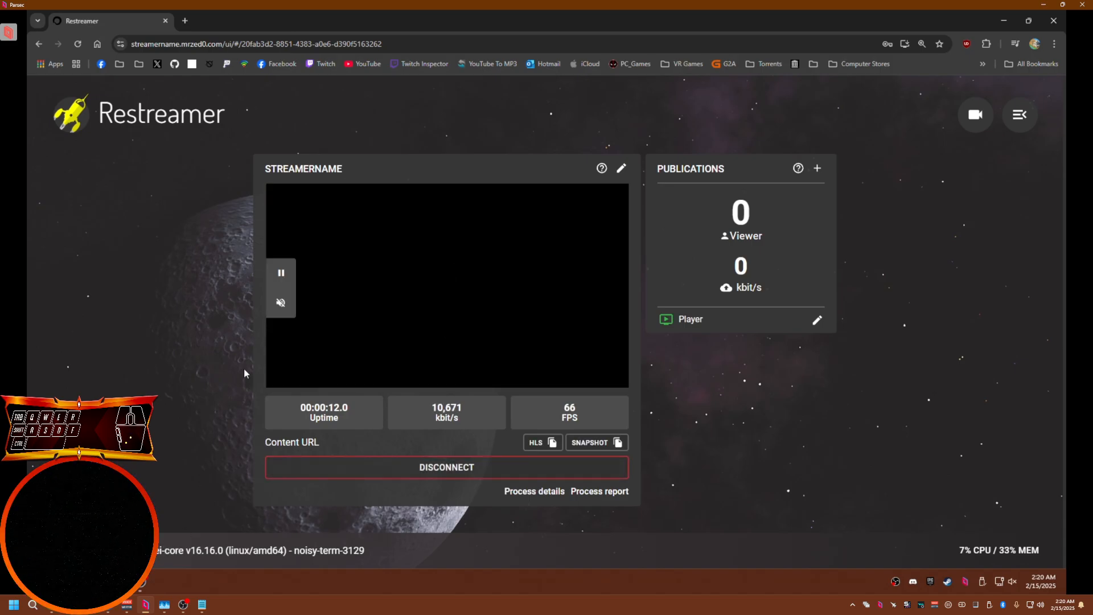
Enable the preview in OBS and minimize the OBS window
click(143, 583)
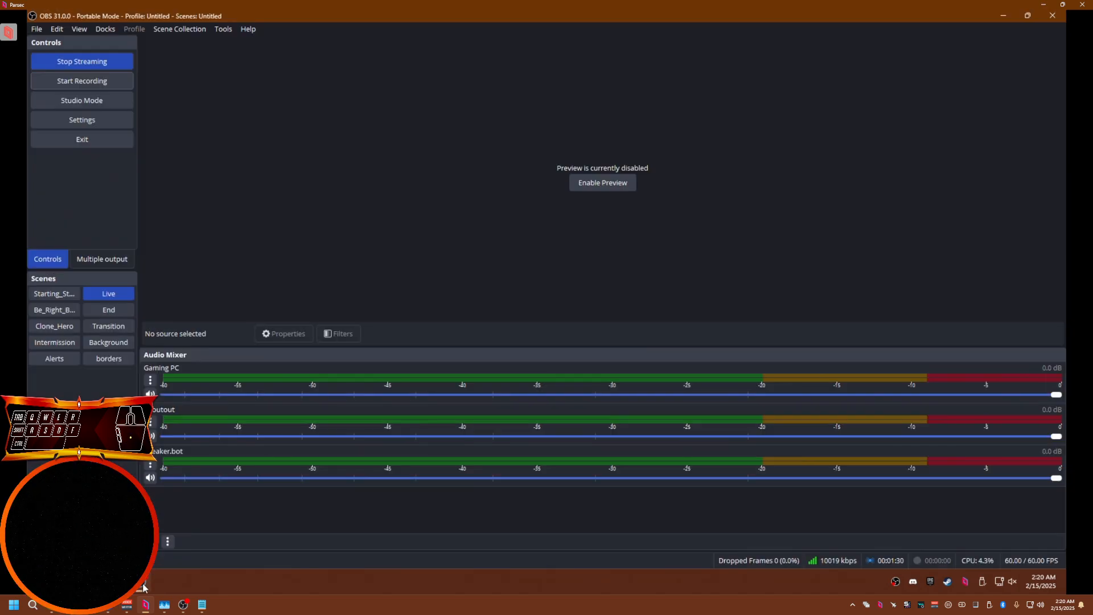
click(571, 189)
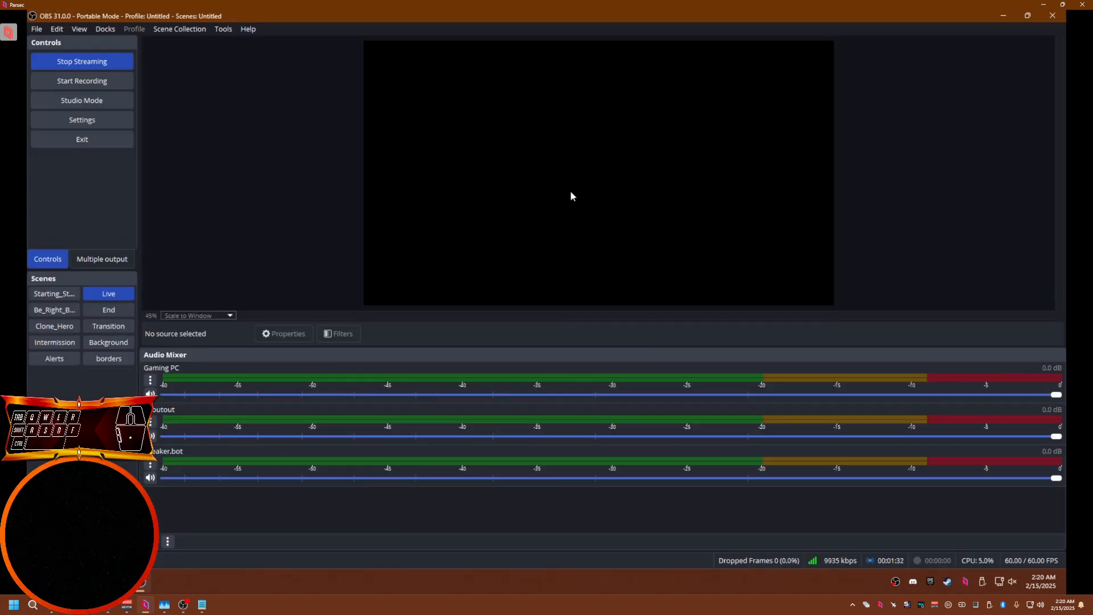
click(1006, 17)
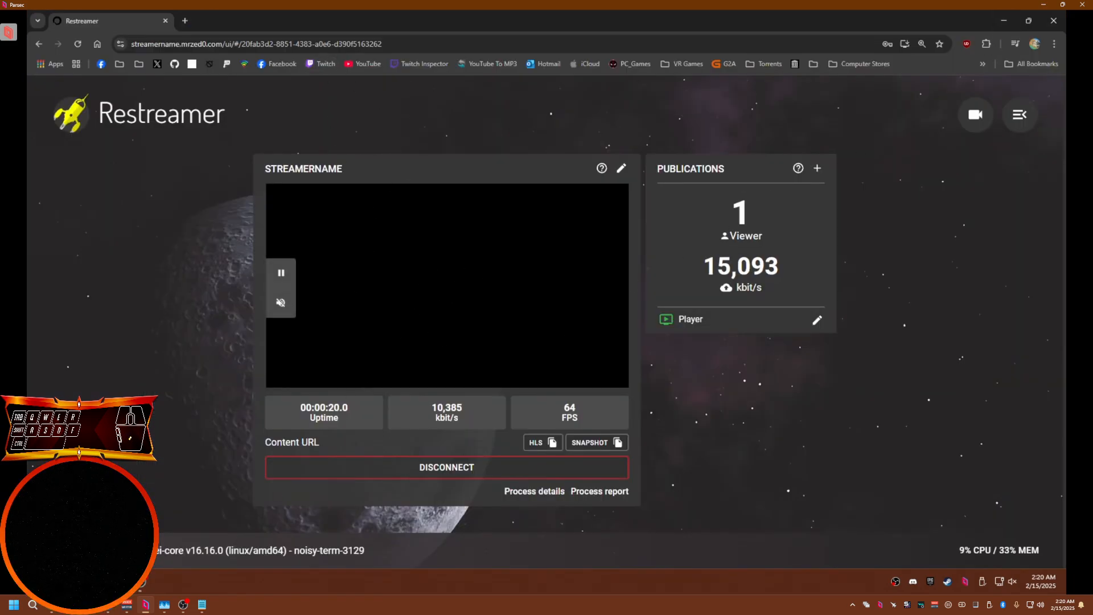
Return to Restreamer and check the incoming stream's player and statistics
click(201, 604)
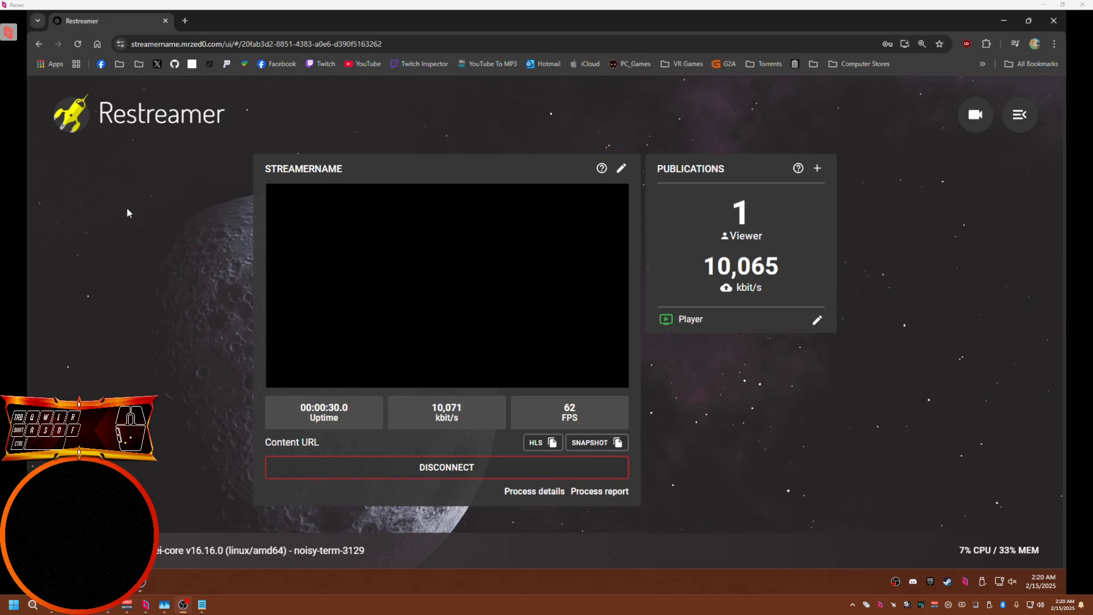
click(700, 404)
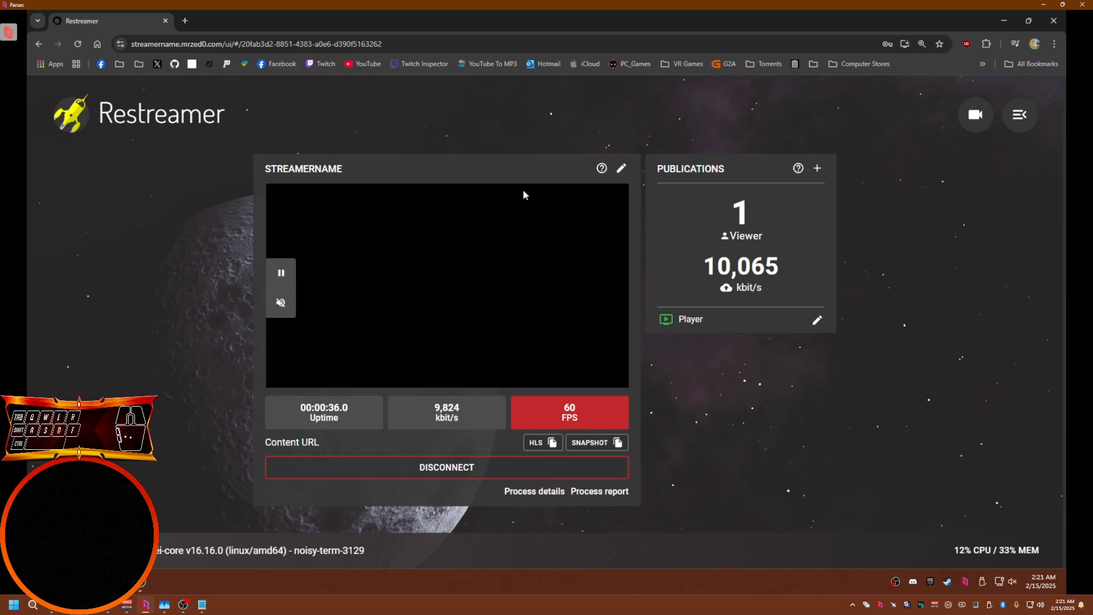
Open the channel's edit dialog and review its metadata name, description and license sections
drag(268, 166, 322, 169)
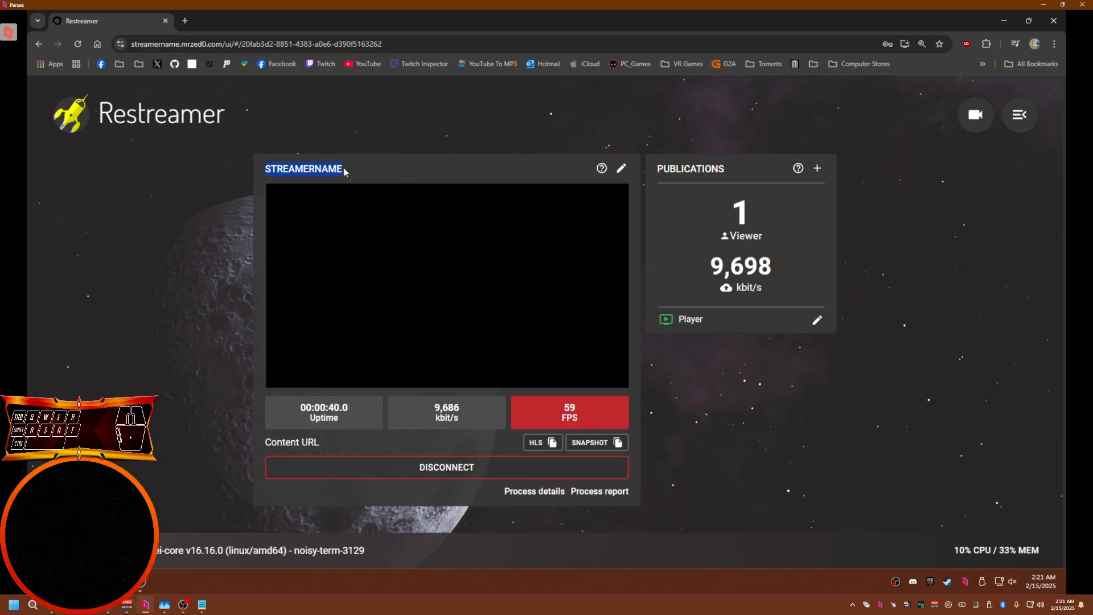
mouse_move(202, 604)
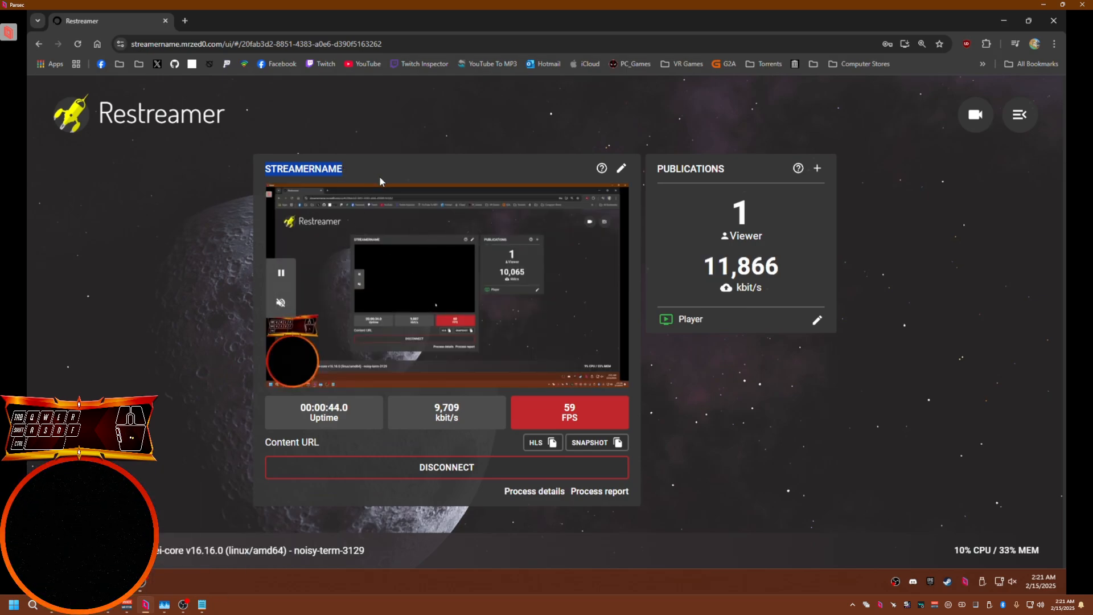
click(622, 171)
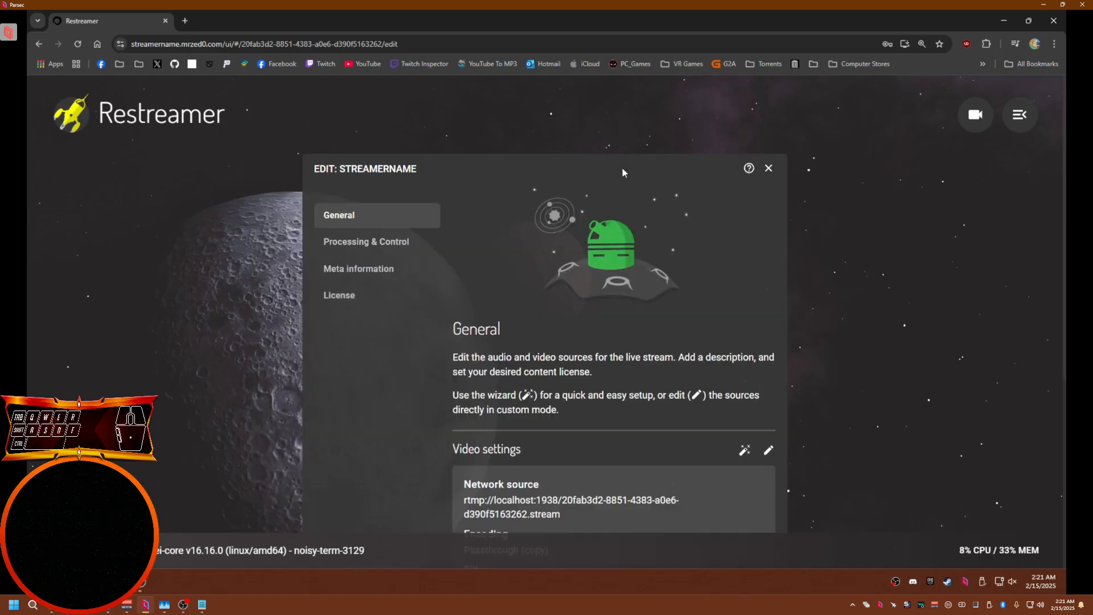
scroll(386, 219, down, 1)
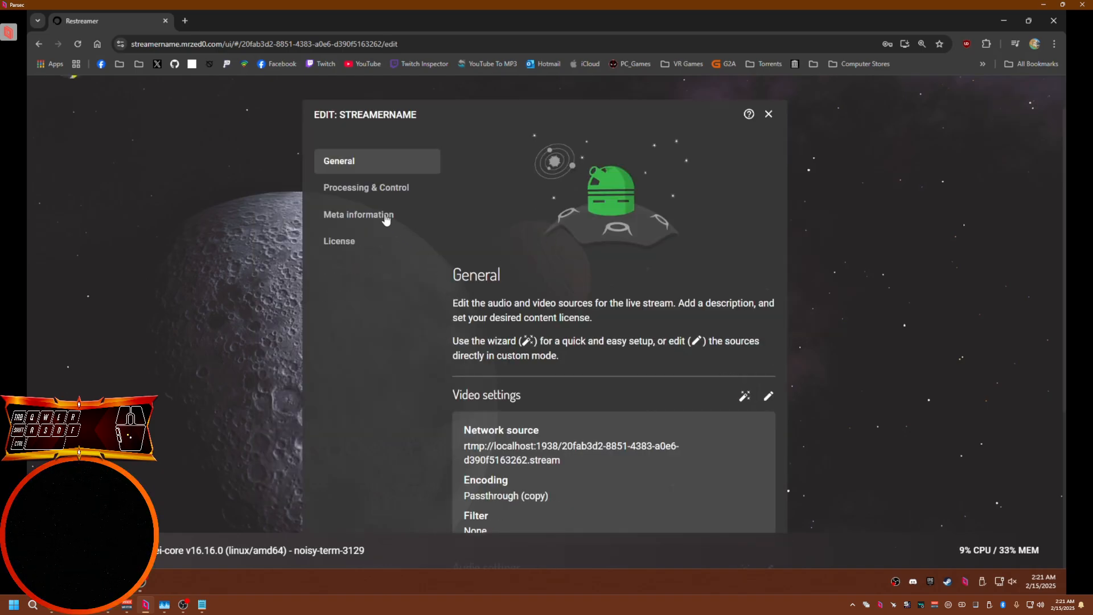
click(340, 216)
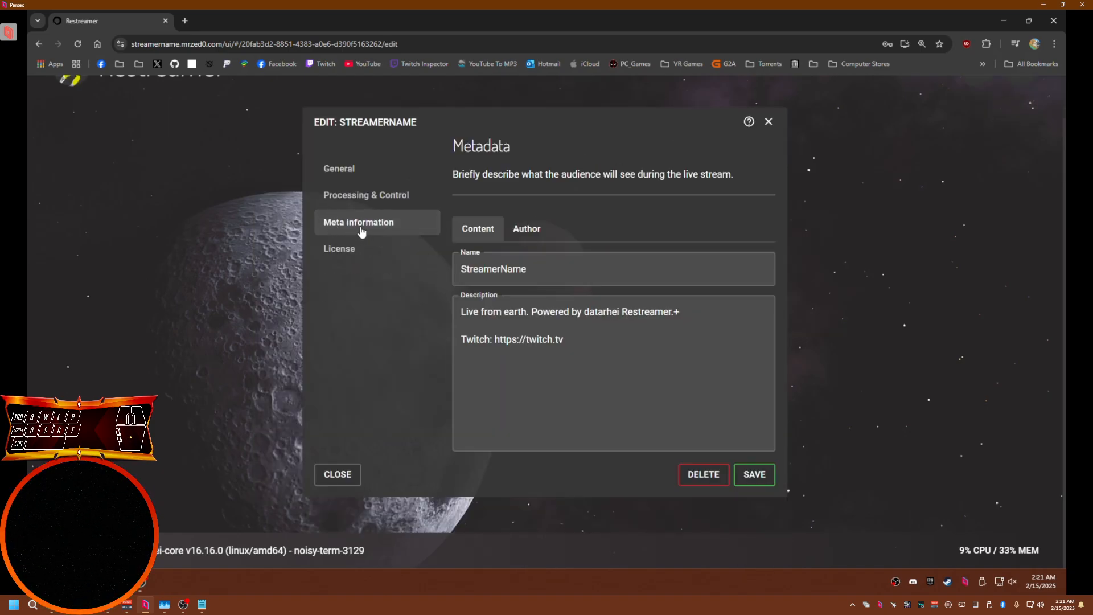
drag(546, 268, 451, 270)
drag(571, 341, 447, 308)
drag(538, 270, 427, 265)
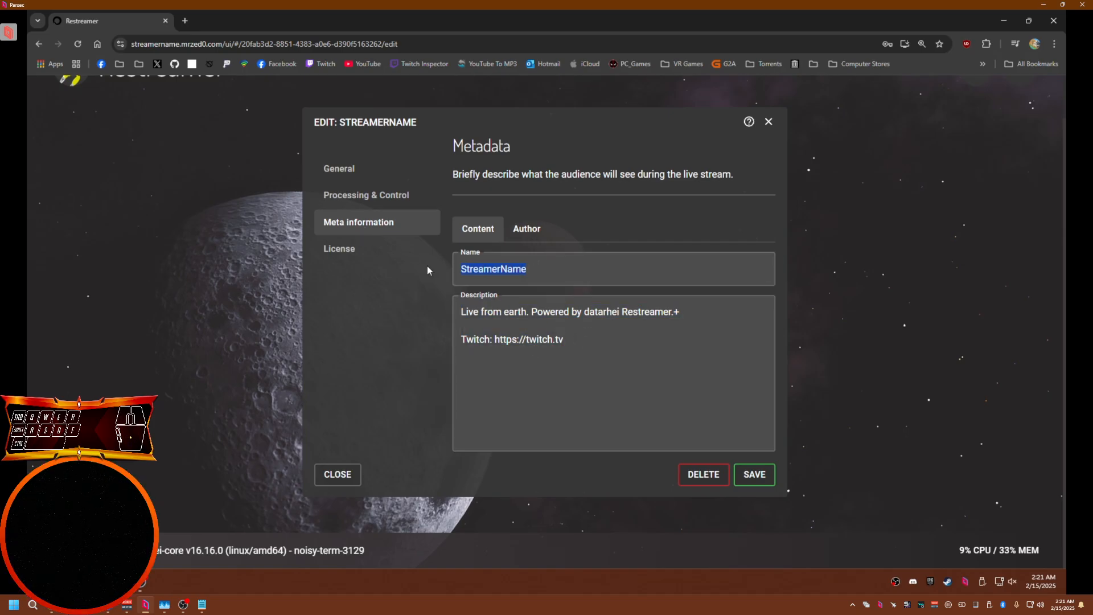
click(365, 251)
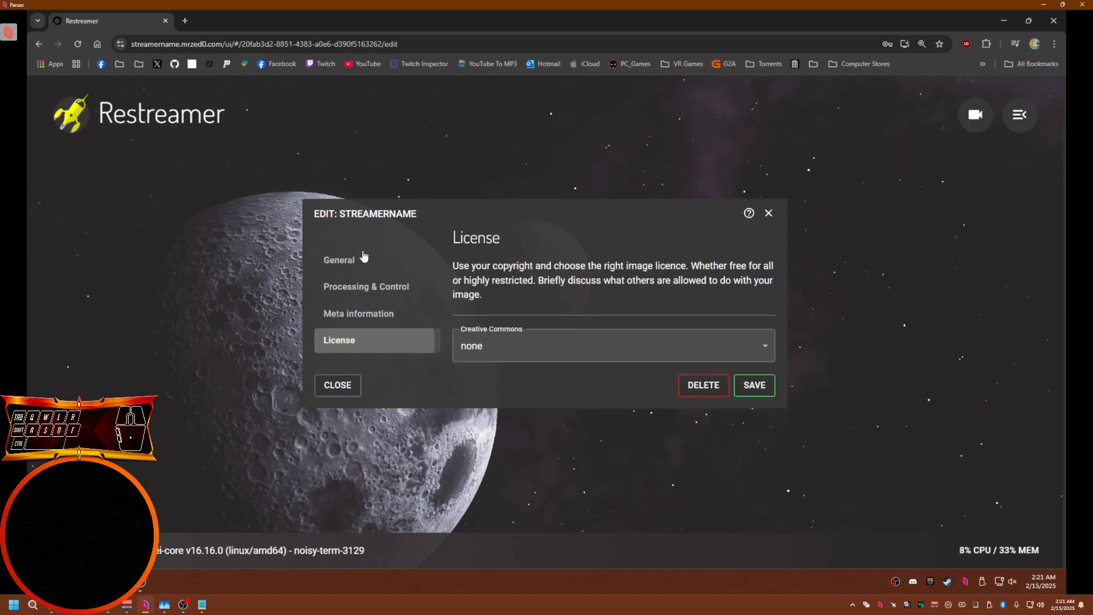
Enable the Low latency (Buffer) process option in Processing & Control and save the channel
click(362, 288)
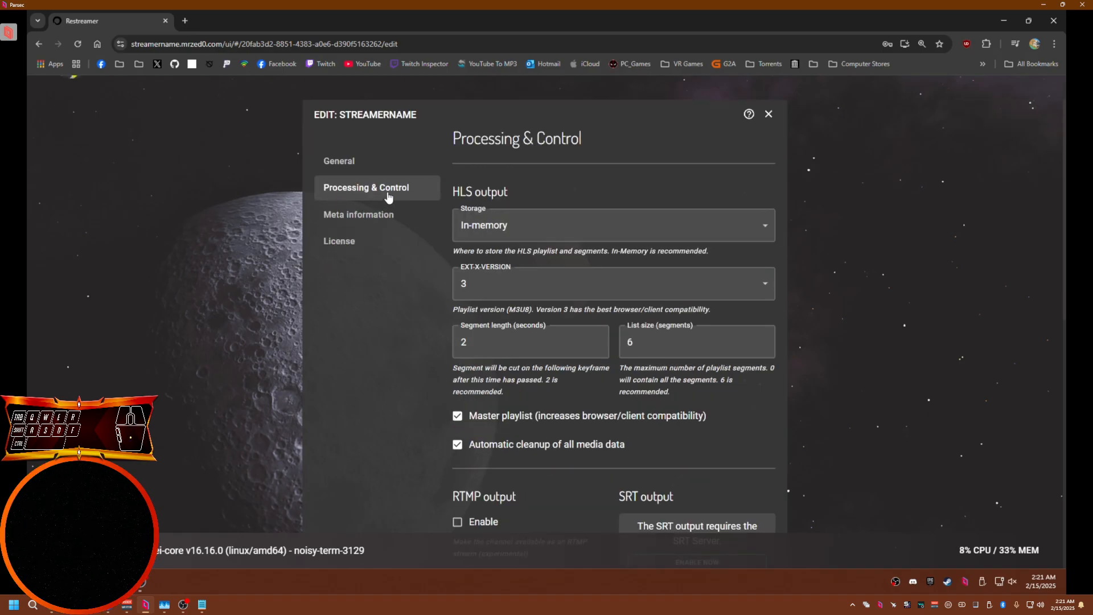
scroll(786, 349, down, 4)
scroll(791, 360, down, 6)
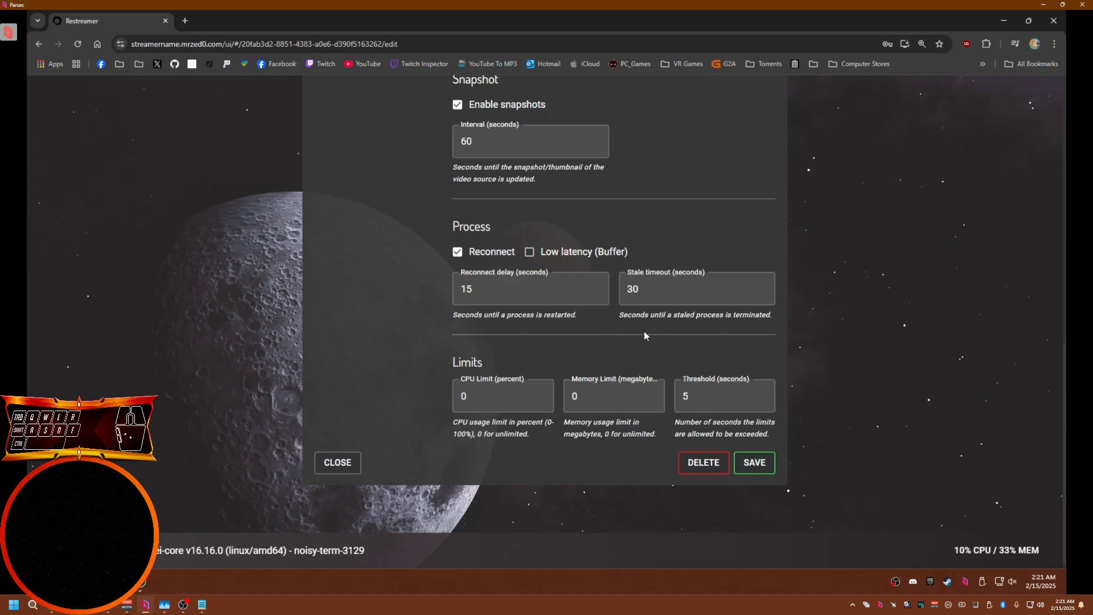
click(530, 253)
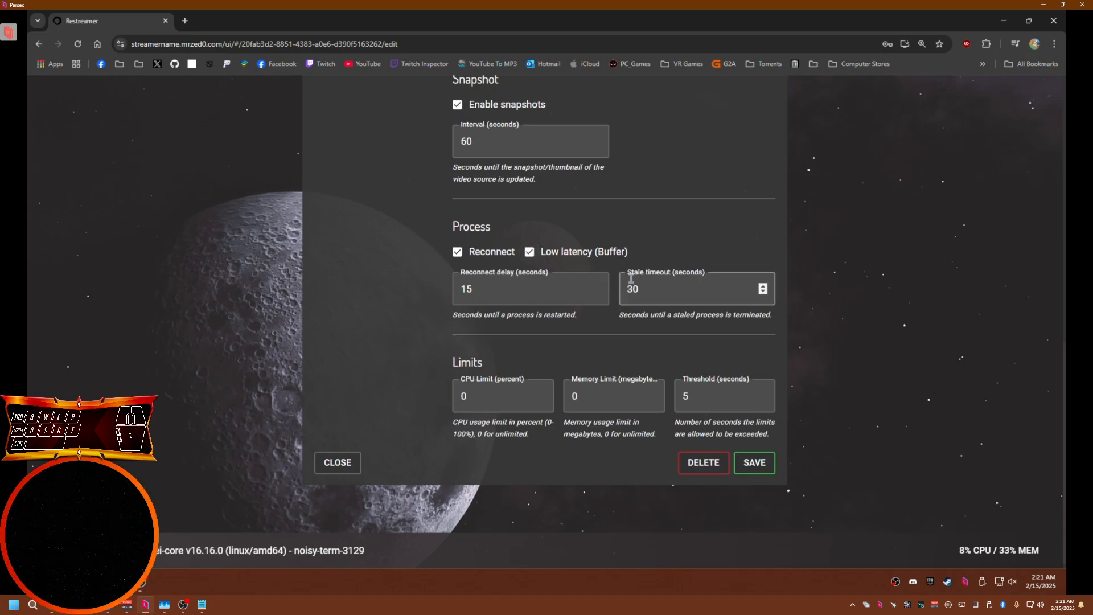
click(752, 466)
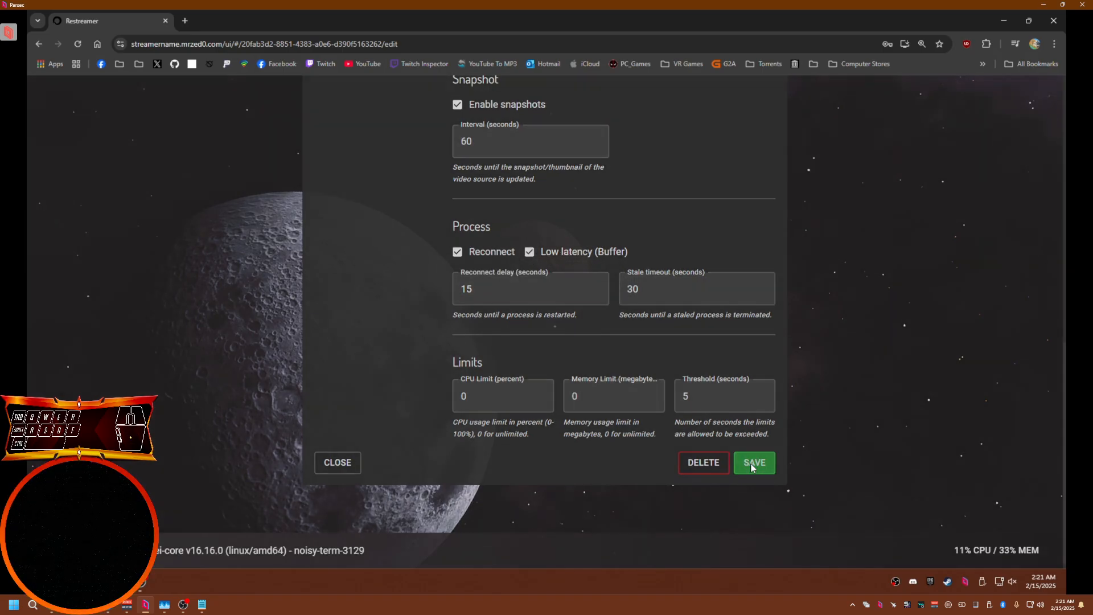
Open the Playersite settings, enable the player site and set its site name to Streamername
click(1037, 105)
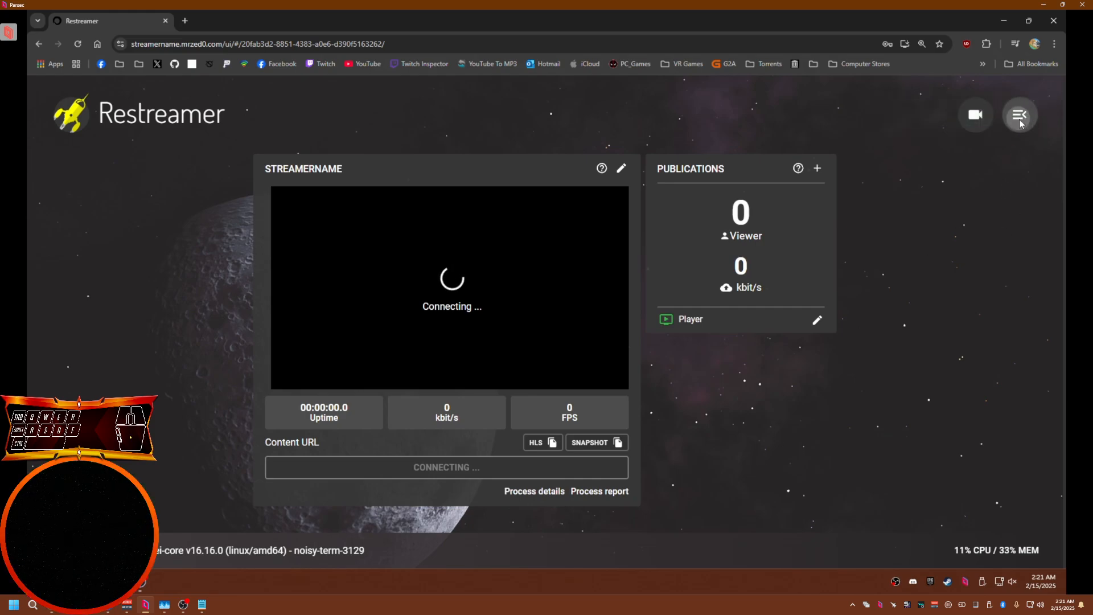
click(1020, 117)
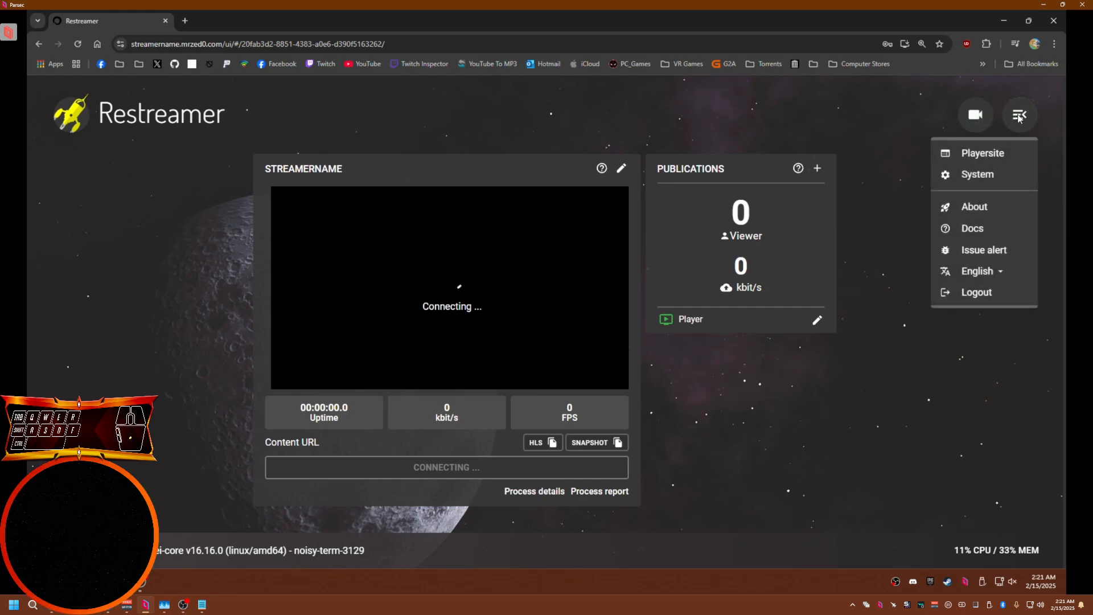
click(992, 160)
scroll(673, 359, down, 3)
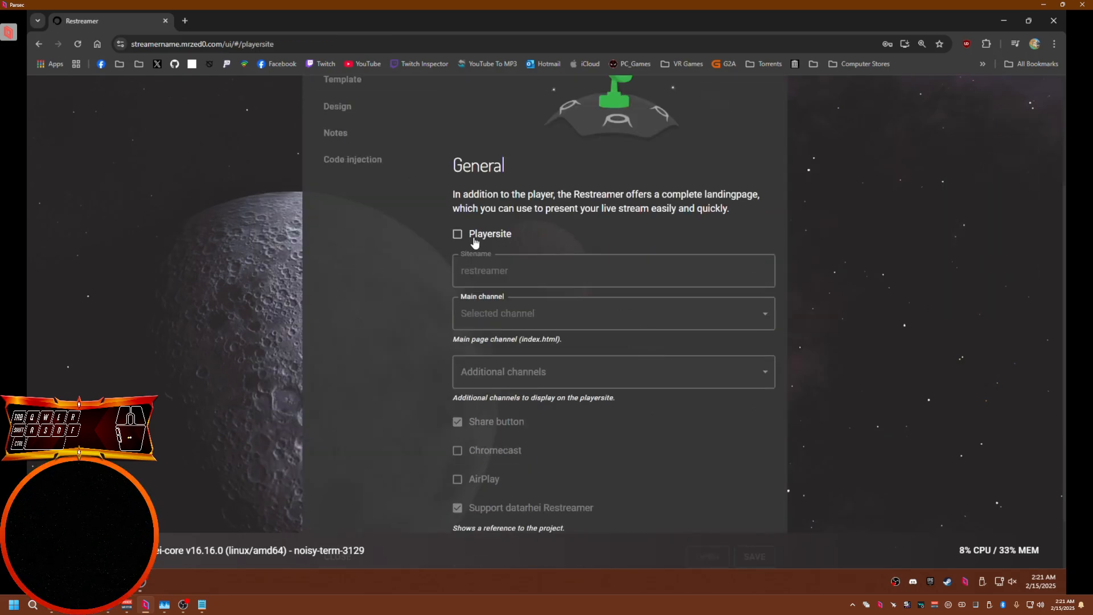
click(458, 235)
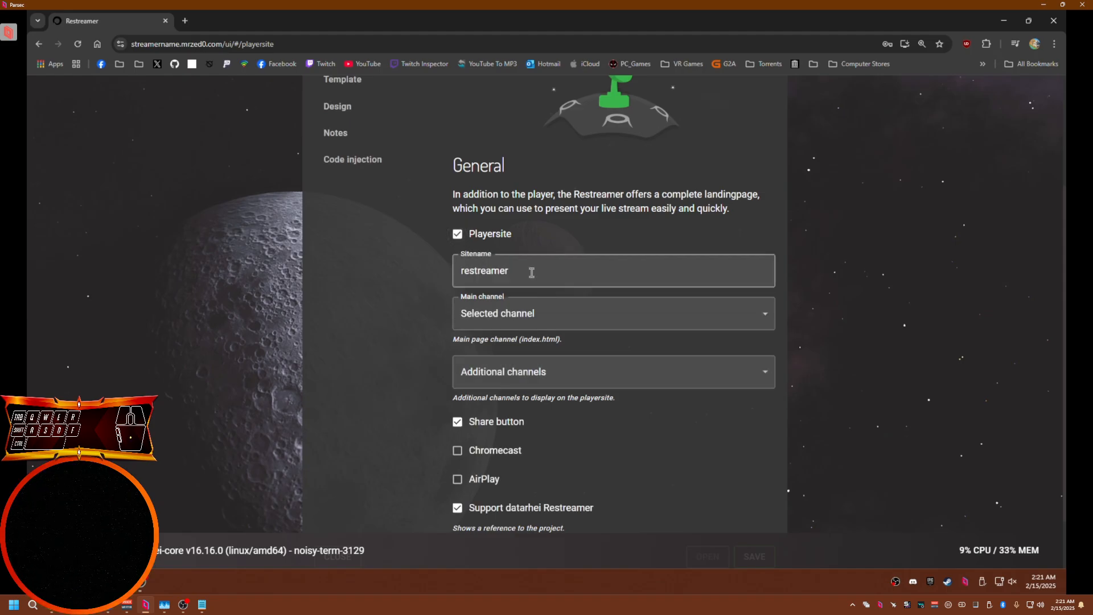
double_click(508, 279)
text(Streamername)
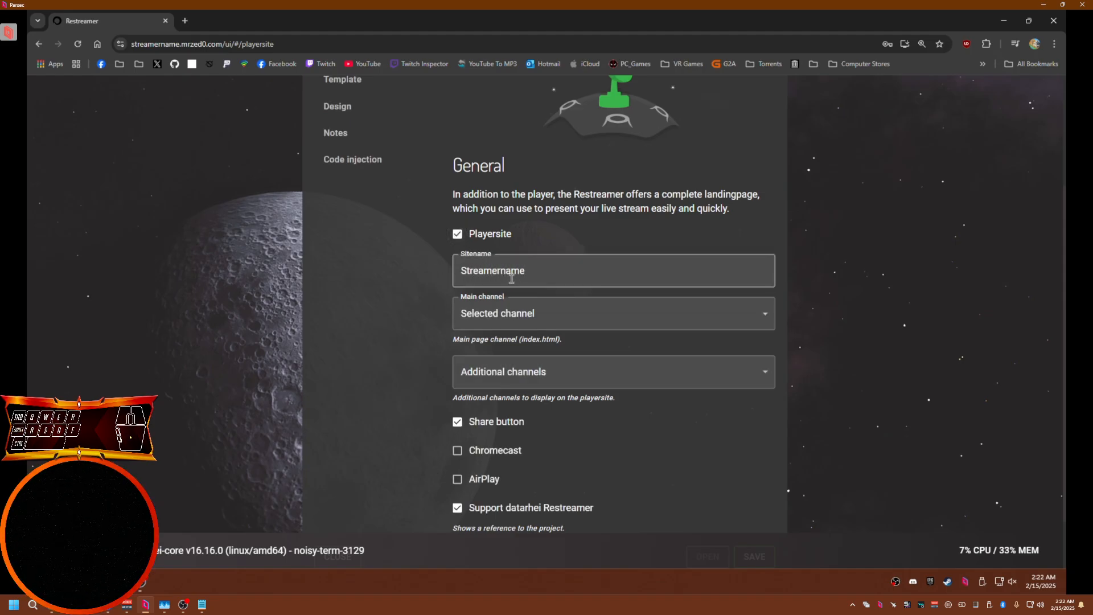
Save the player site with StreamerName as main channel and Chromecast and AirPlay enabled
click(514, 313)
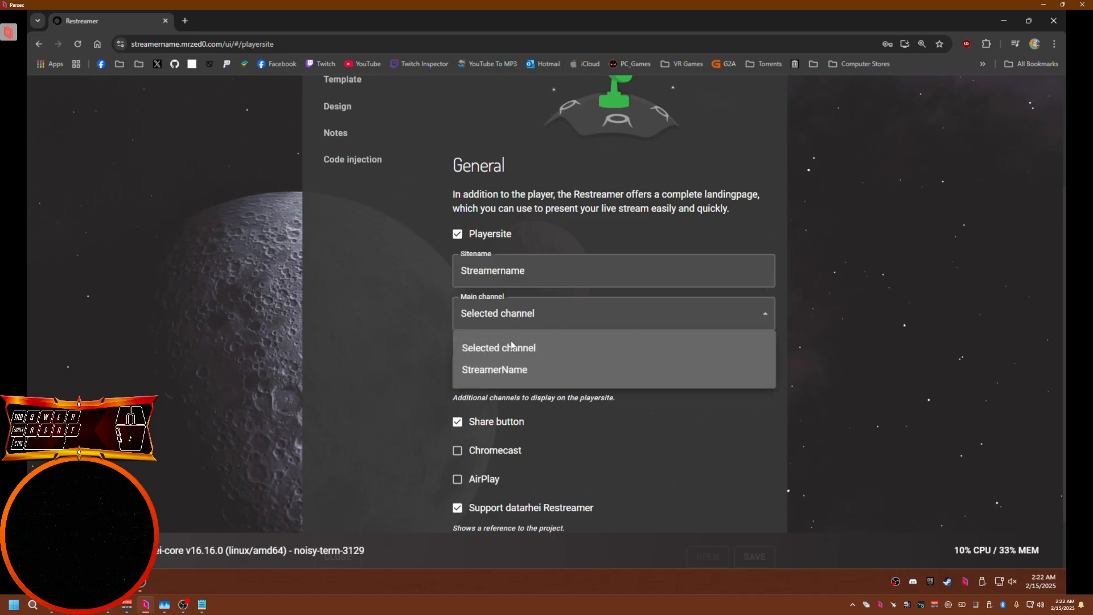
click(490, 370)
click(474, 450)
click(478, 480)
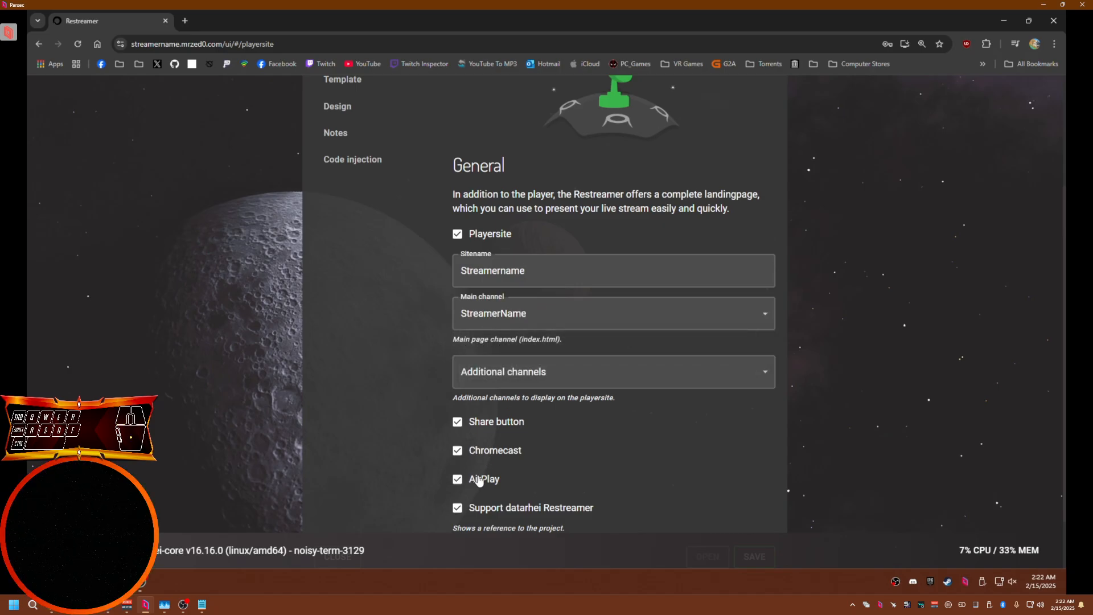
scroll(478, 481, down, 1)
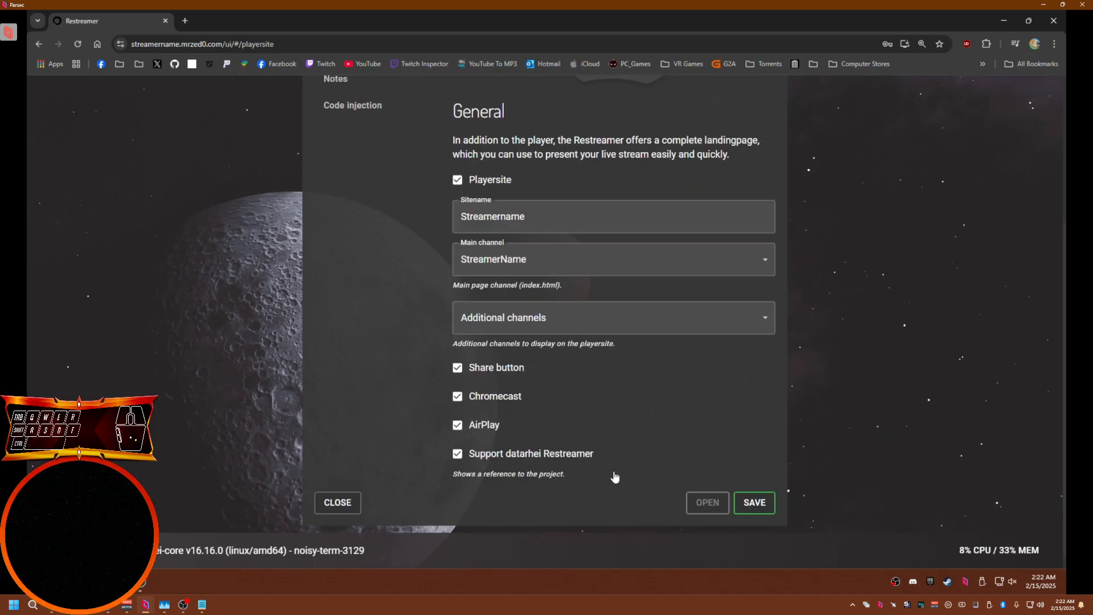
click(757, 504)
scroll(638, 452, up, 3)
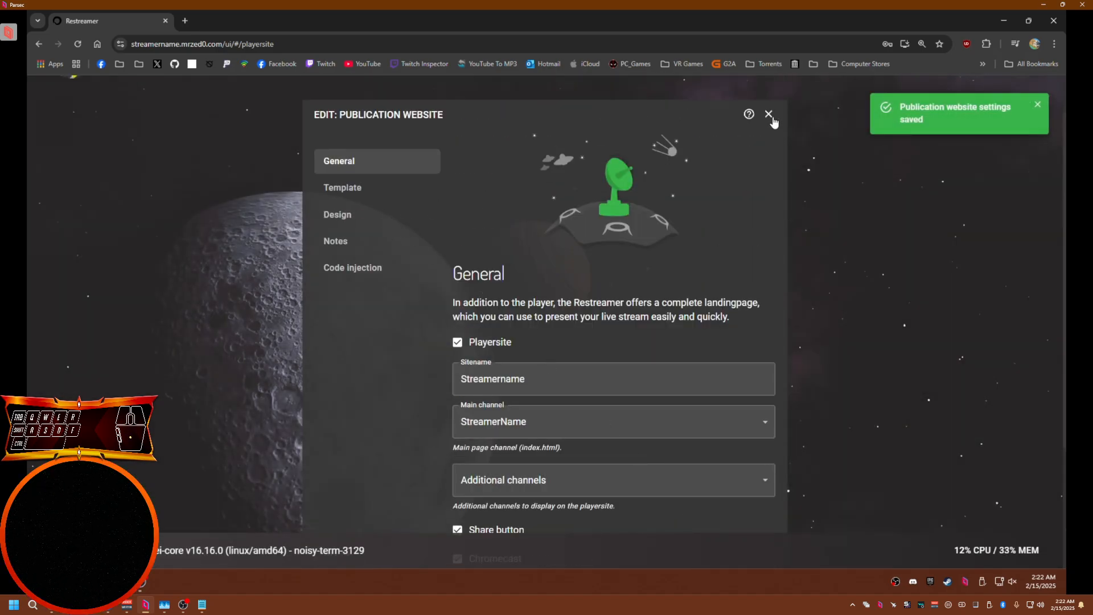
click(769, 115)
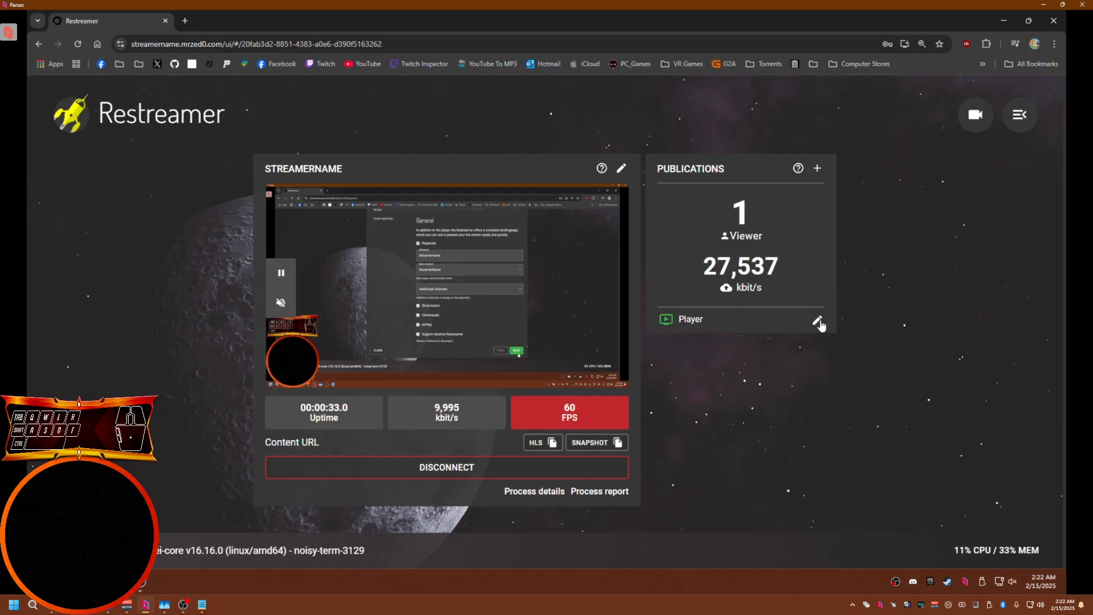
Open the Player publication's settings and review its embed URL, iframe code, logo, poster and playback tabs
drag(657, 319, 716, 316)
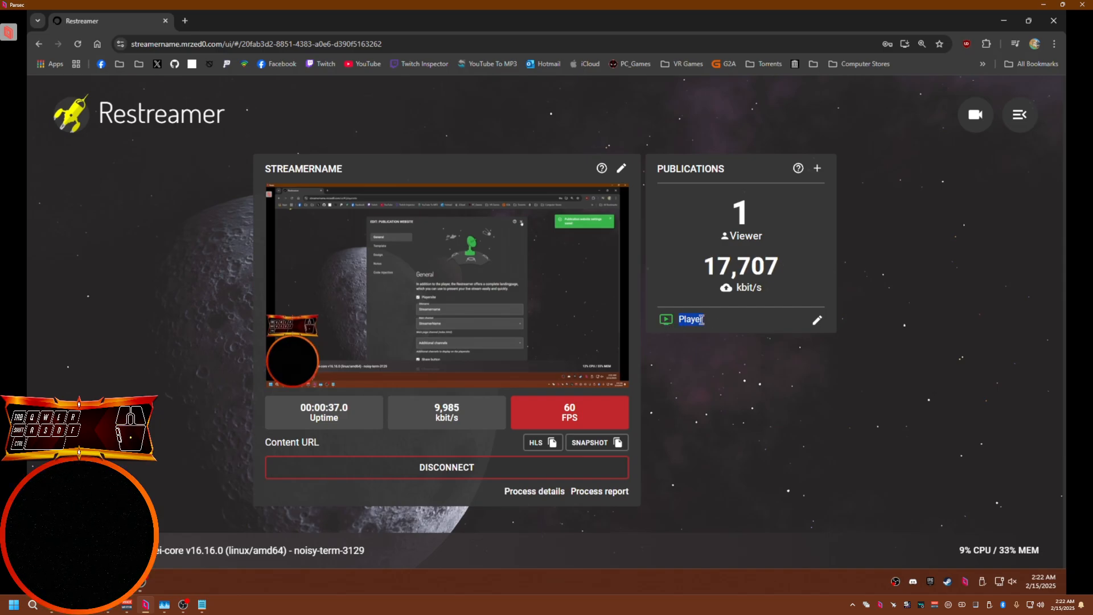
click(818, 322)
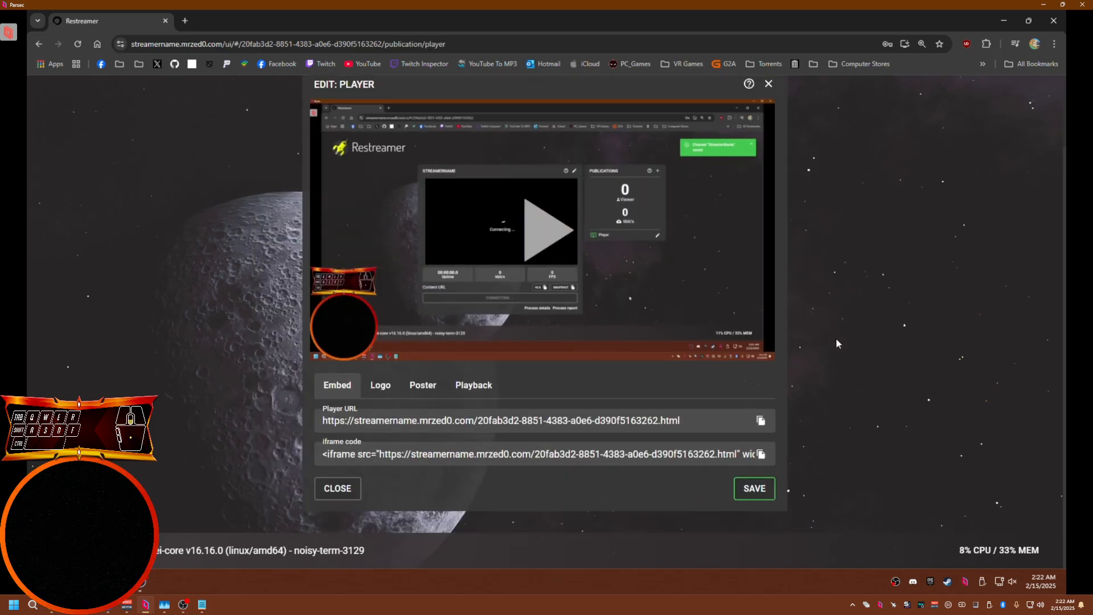
drag(324, 422, 691, 417)
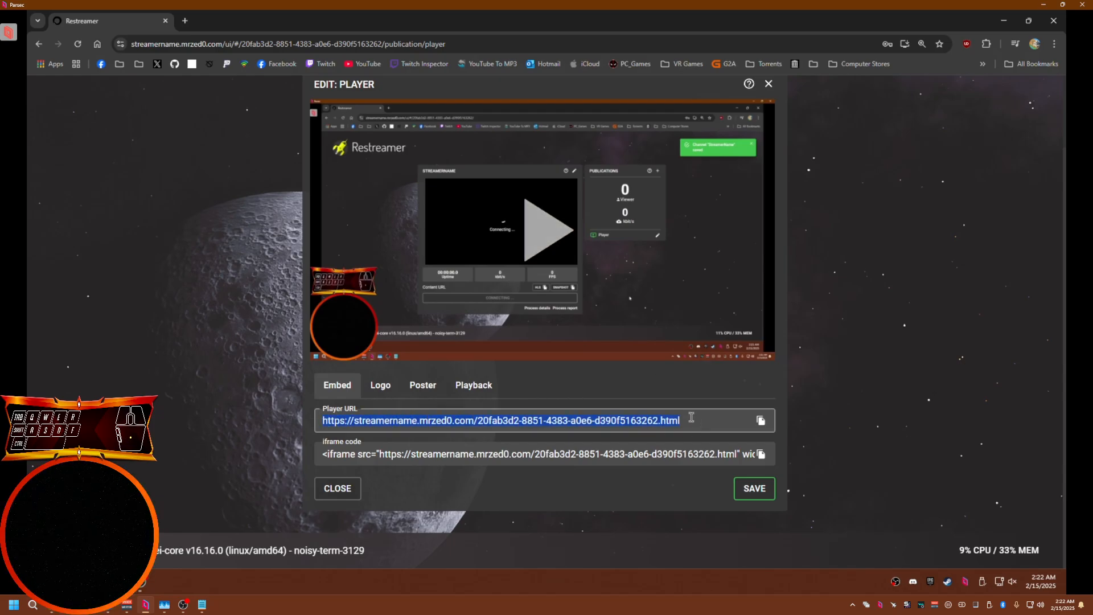
click(323, 454)
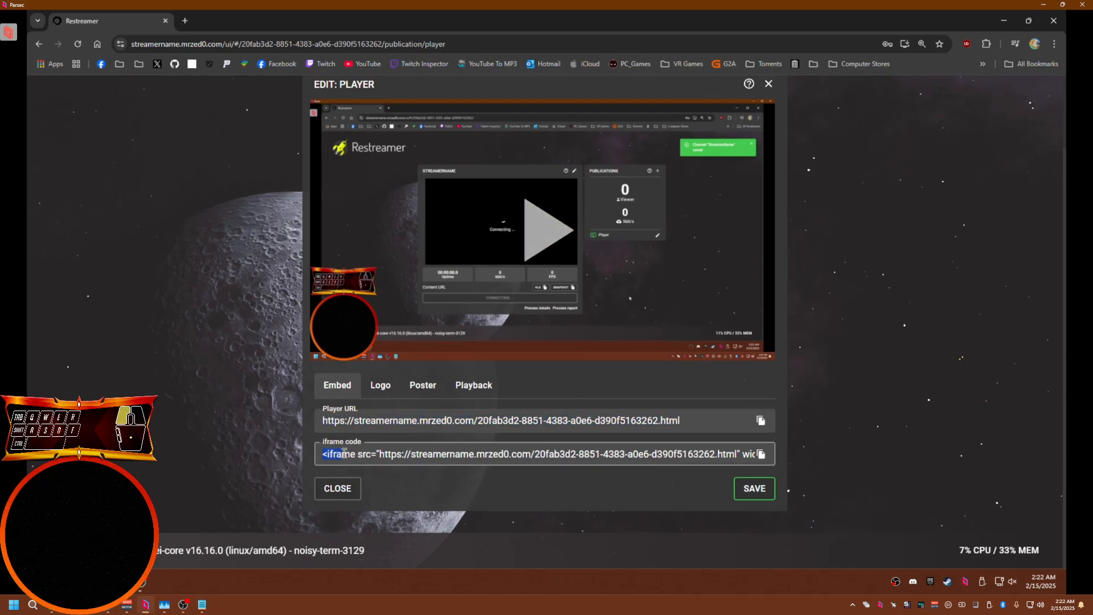
drag(344, 454, 769, 452)
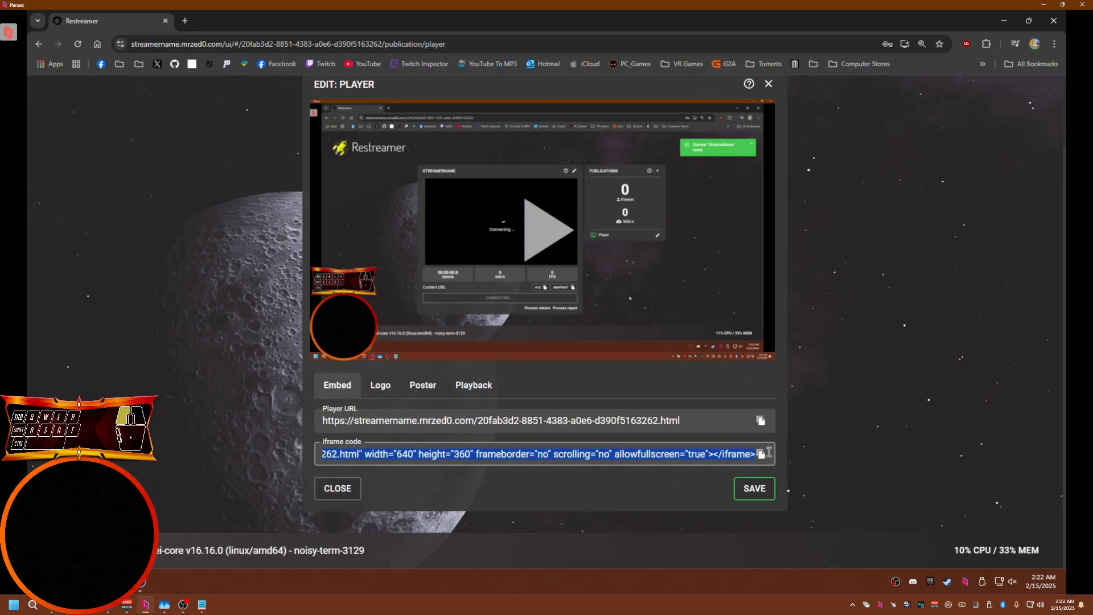
click(382, 387)
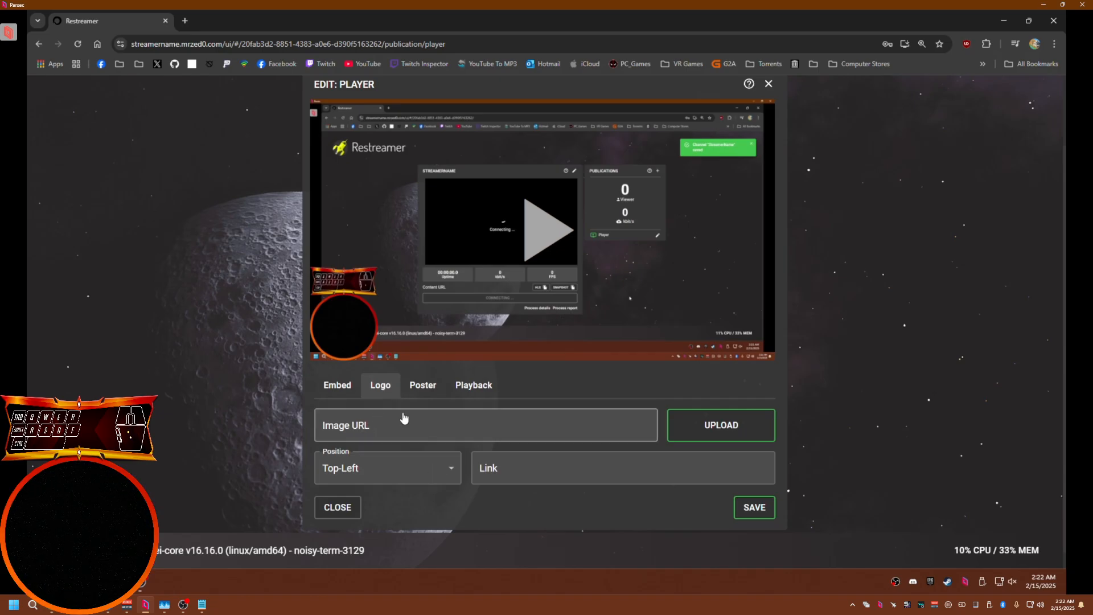
click(416, 393)
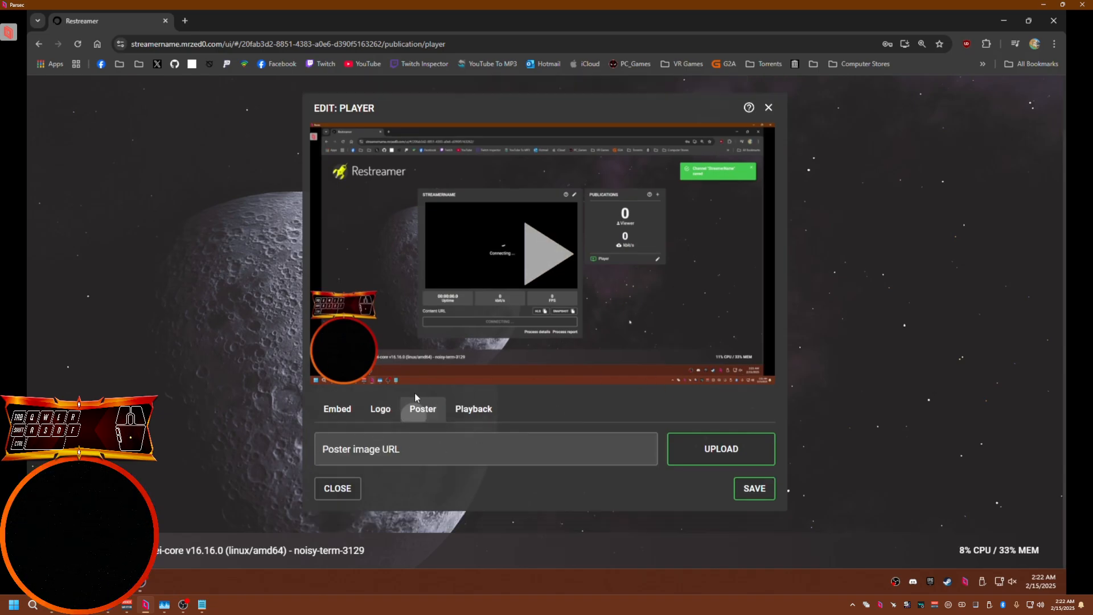
click(472, 413)
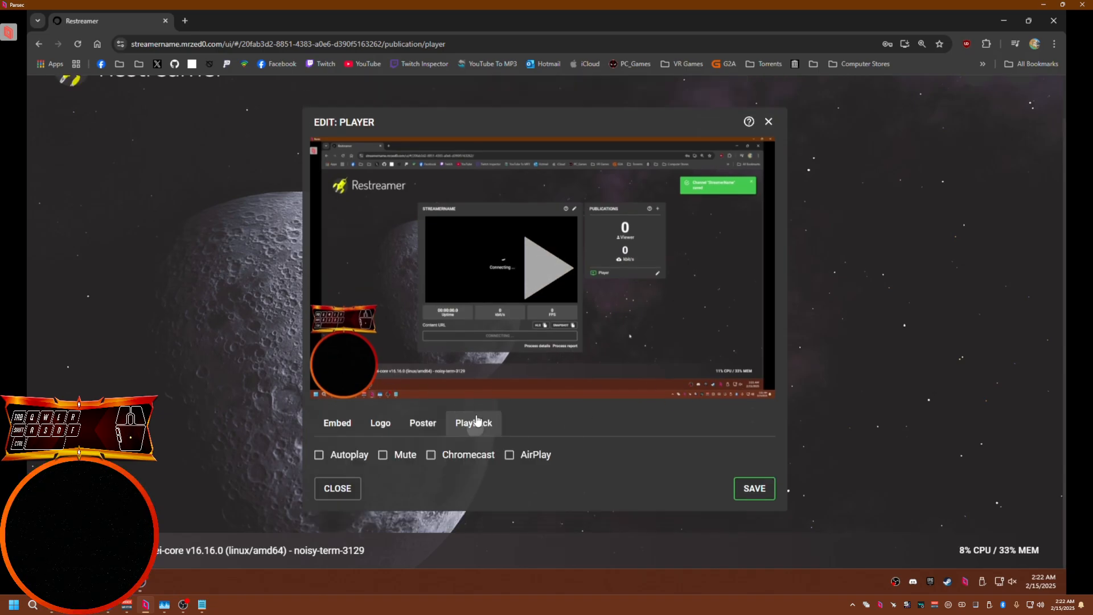
click(340, 457)
click(340, 490)
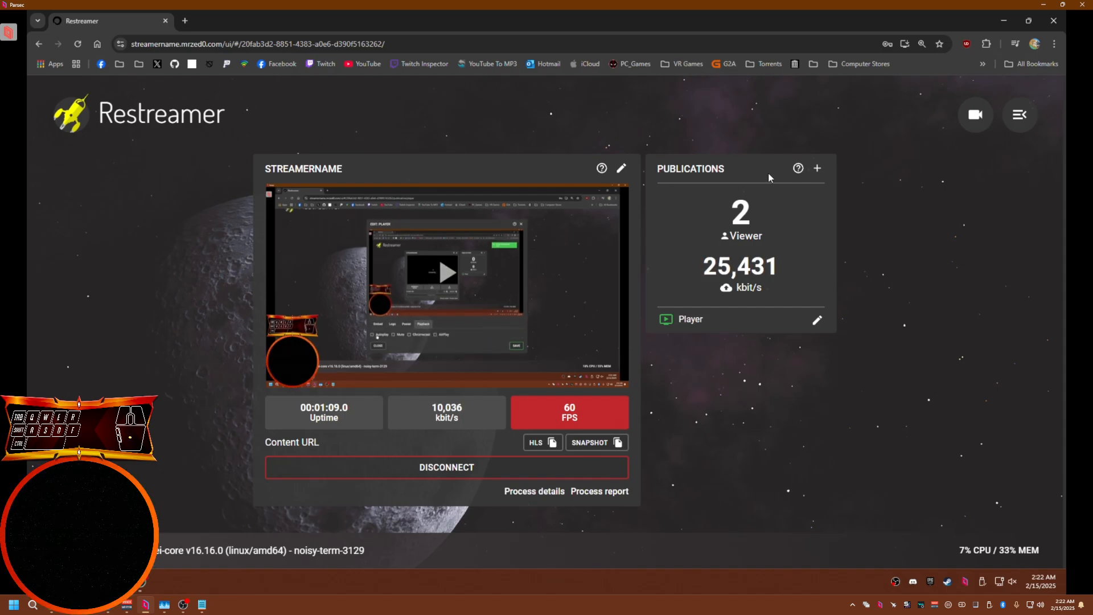
Open the add-publication dialog and browse the available streaming platforms and protocols
drag(658, 169, 726, 169)
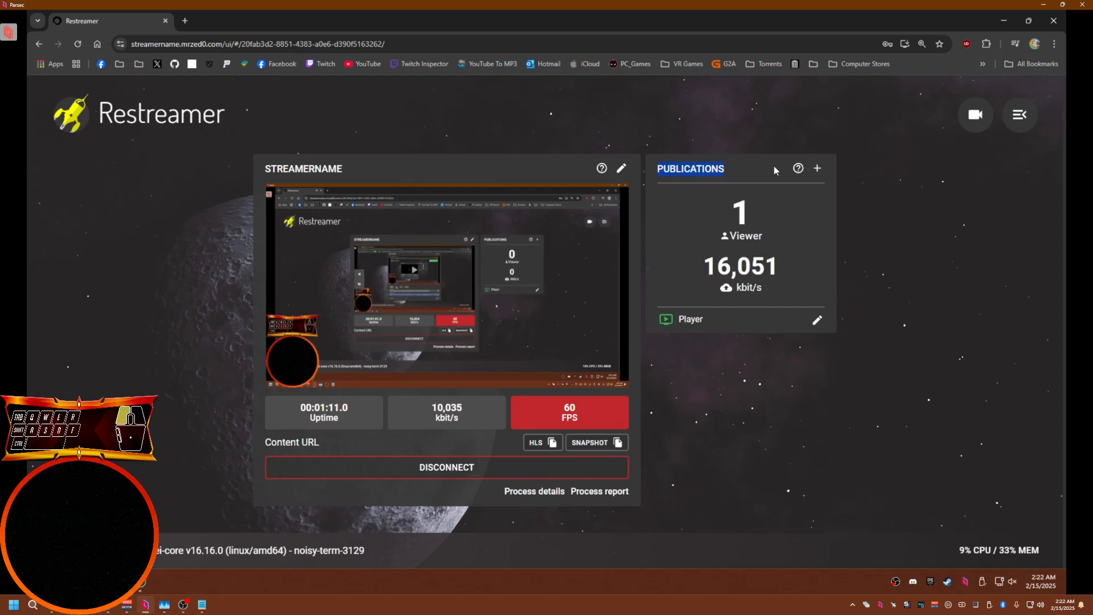
click(818, 169)
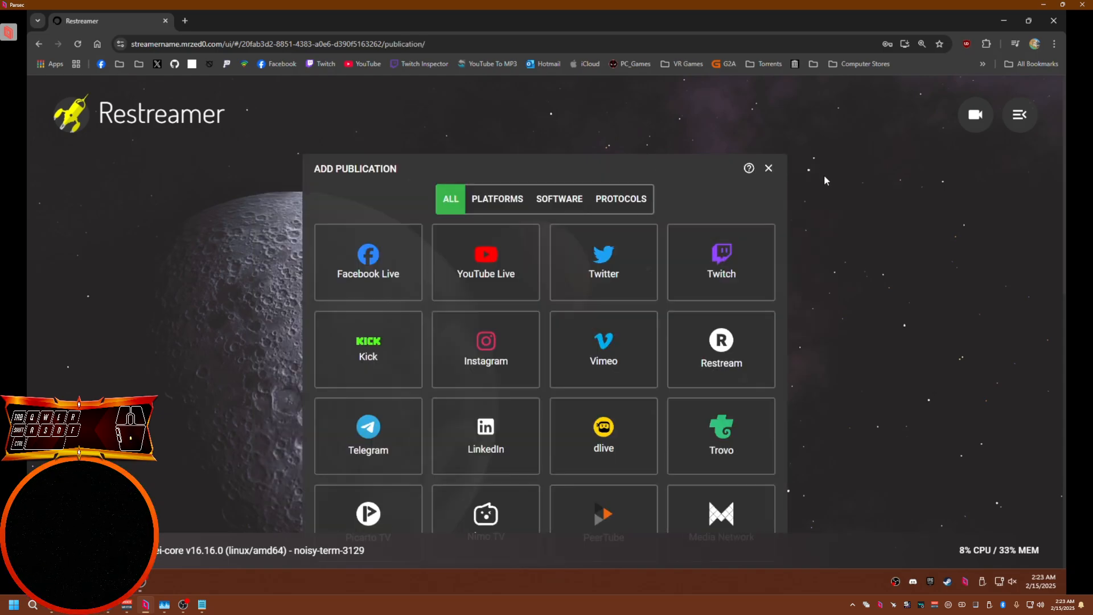
scroll(540, 330, down, 2)
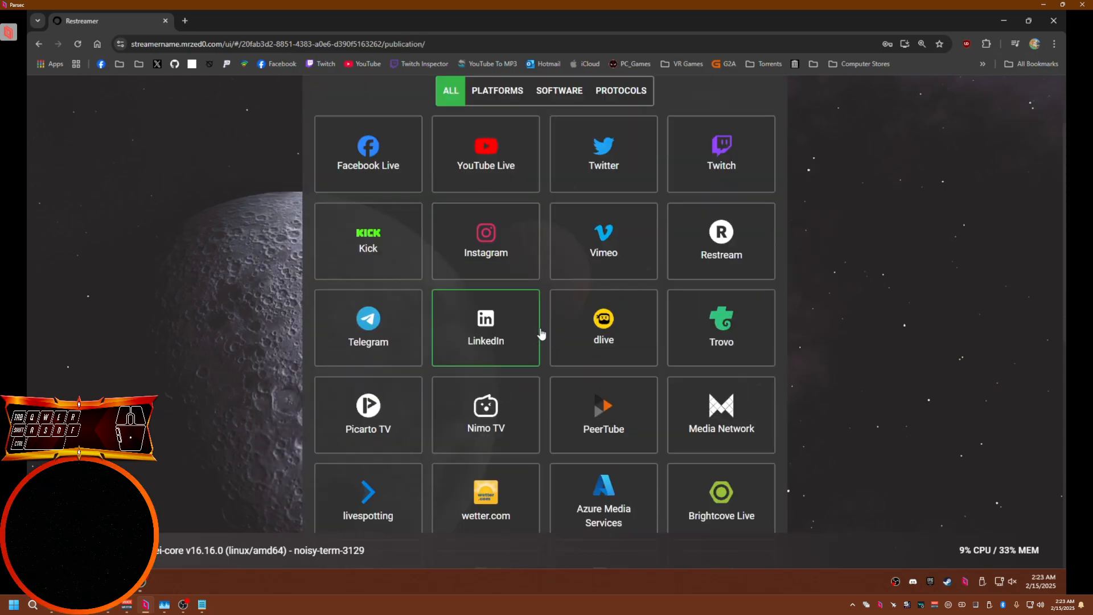
scroll(541, 333, down, 6)
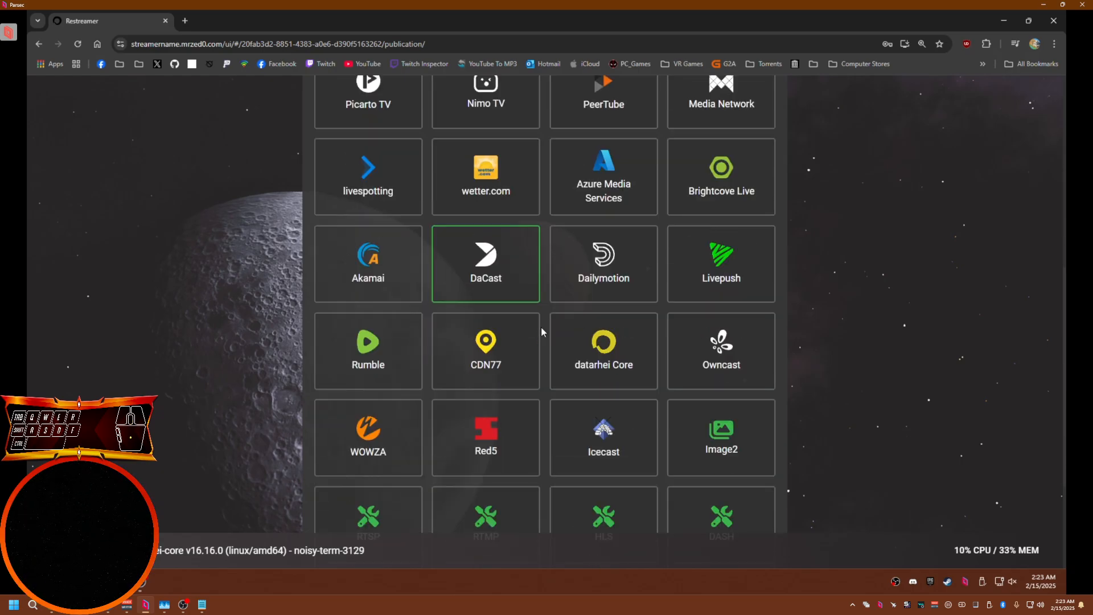
scroll(541, 327, up, 9)
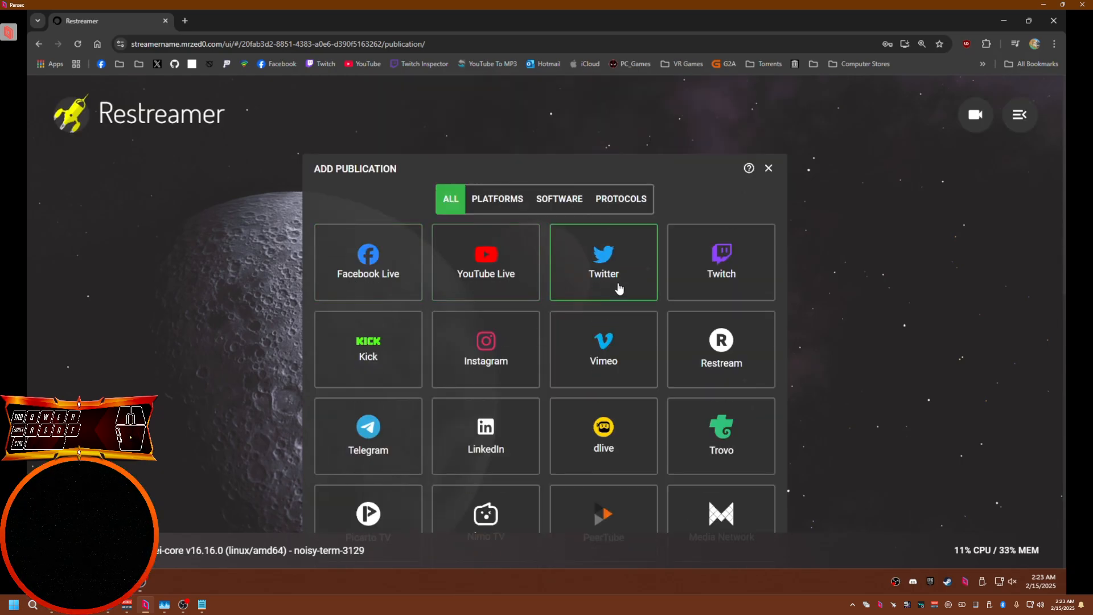
Start adding an RTMP publication from the protocols in the publication list
scroll(365, 356, down, 1)
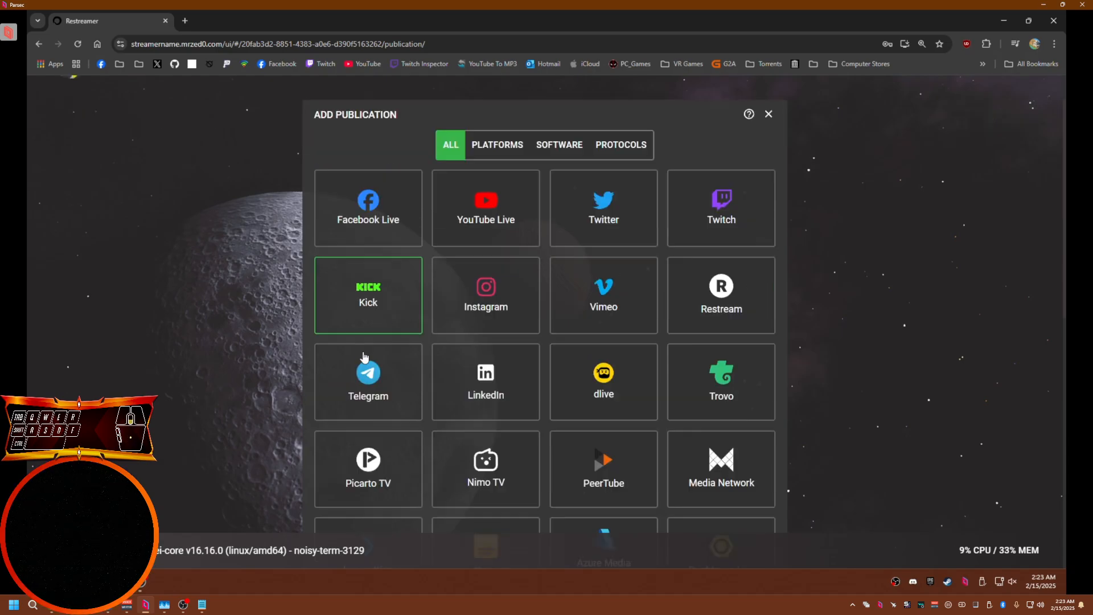
scroll(364, 355, down, 1)
scroll(365, 357, down, 4)
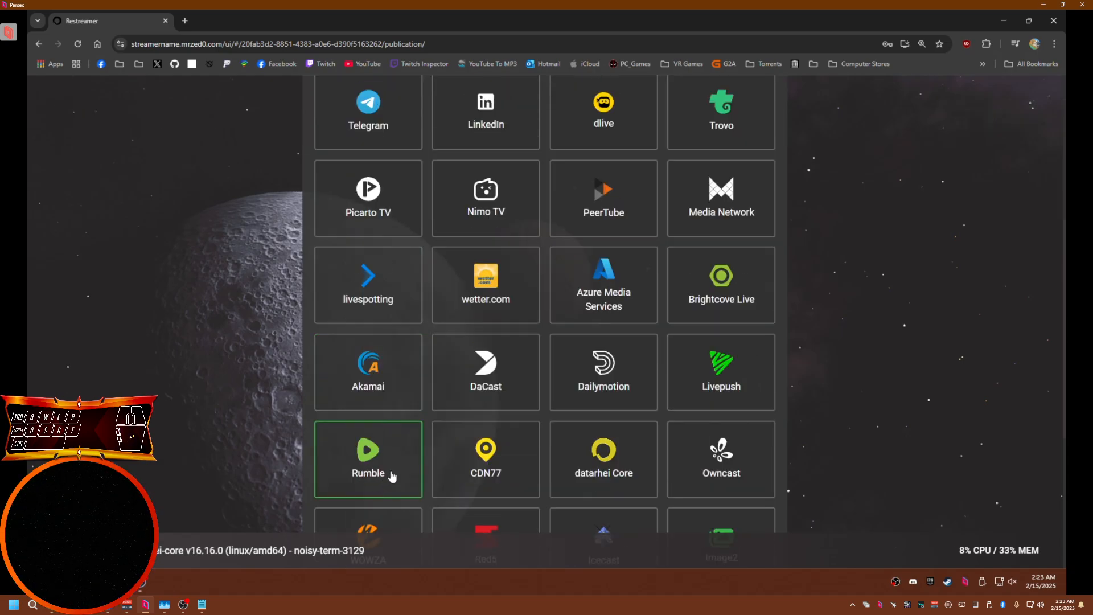
scroll(535, 374, up, 4)
scroll(535, 374, up, 1)
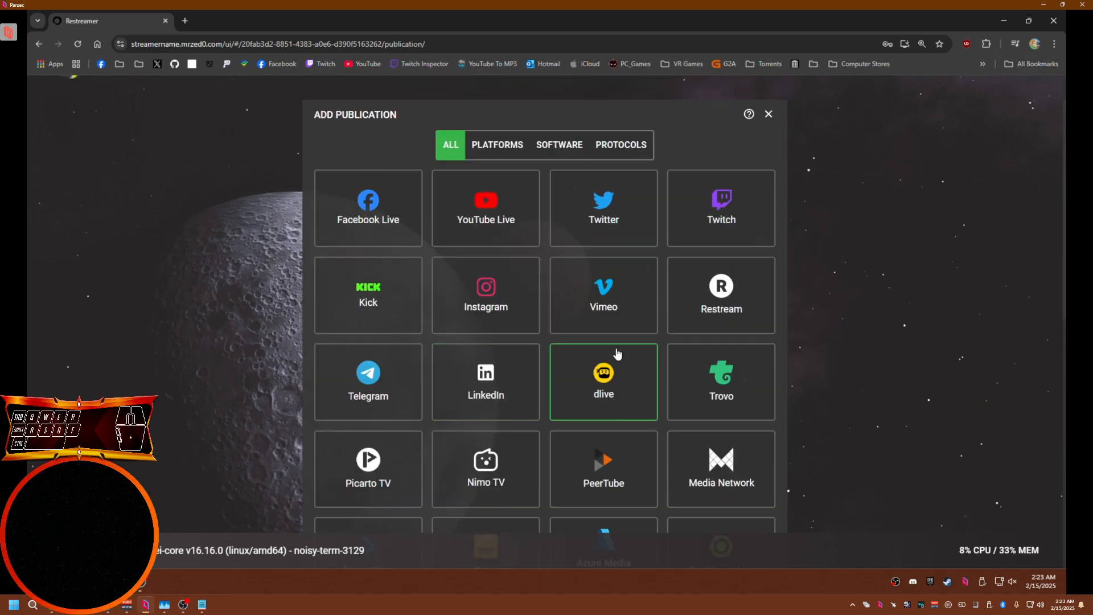
scroll(619, 345, down, 11)
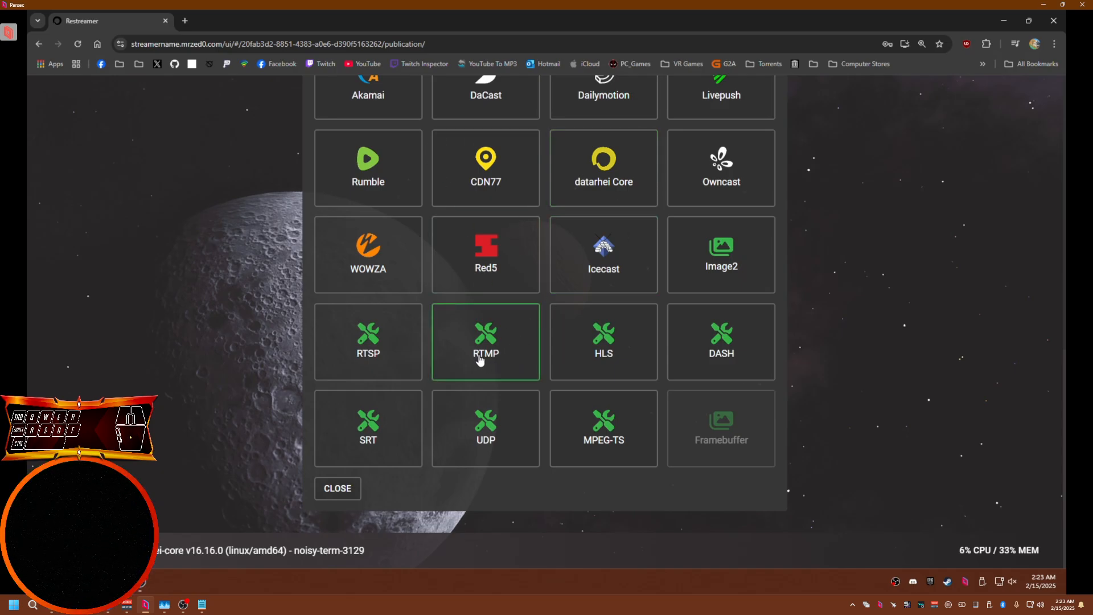
click(499, 361)
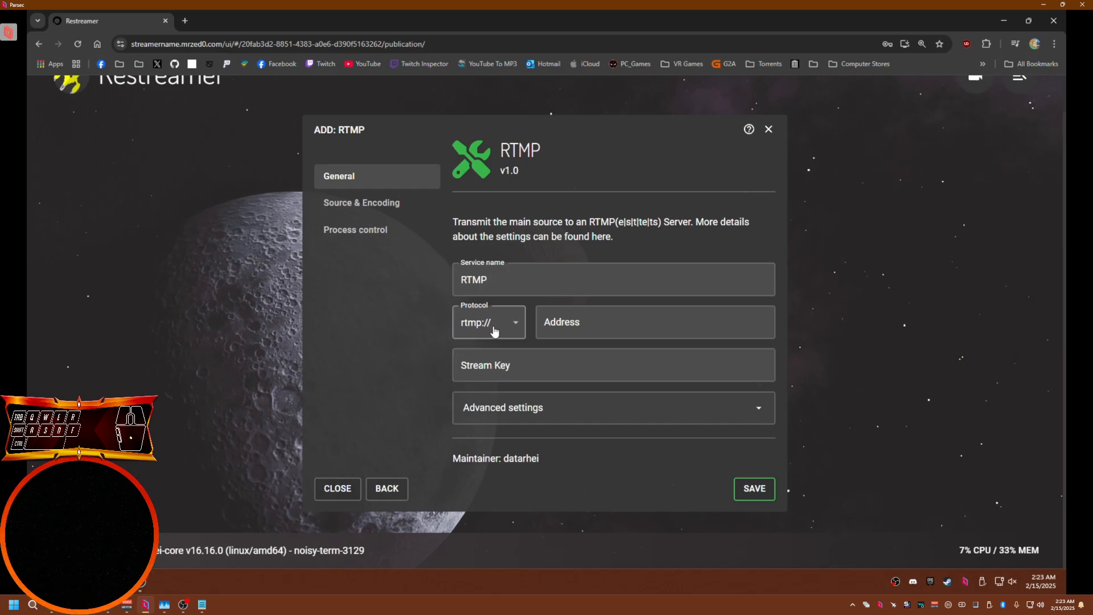
Set the RTMP address to sdfdsf.com, fill in a stream key, and save the publication
click(555, 322)
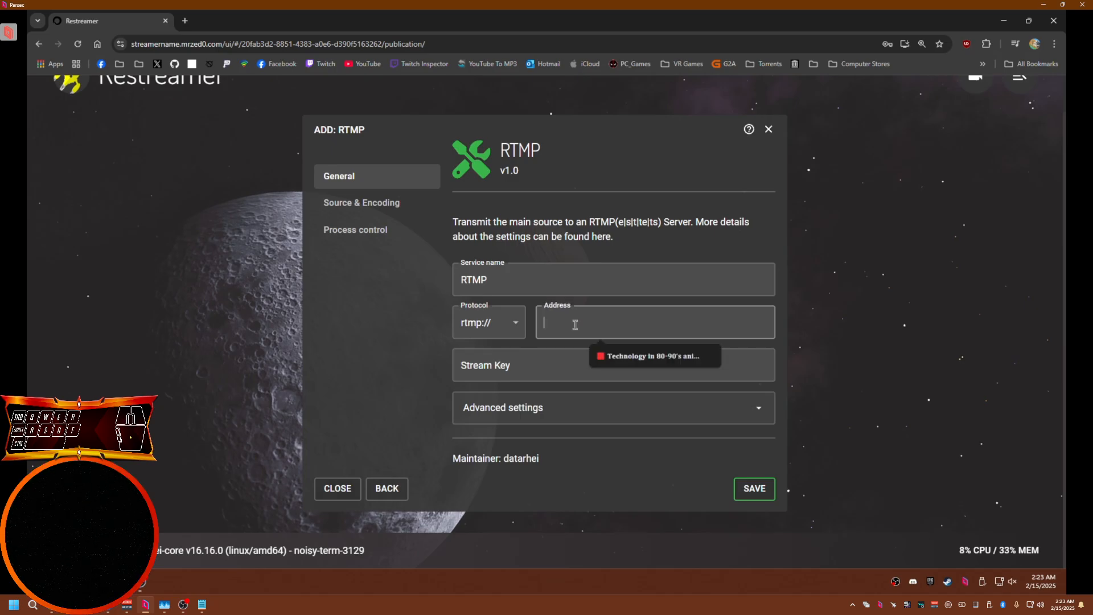
click(476, 375)
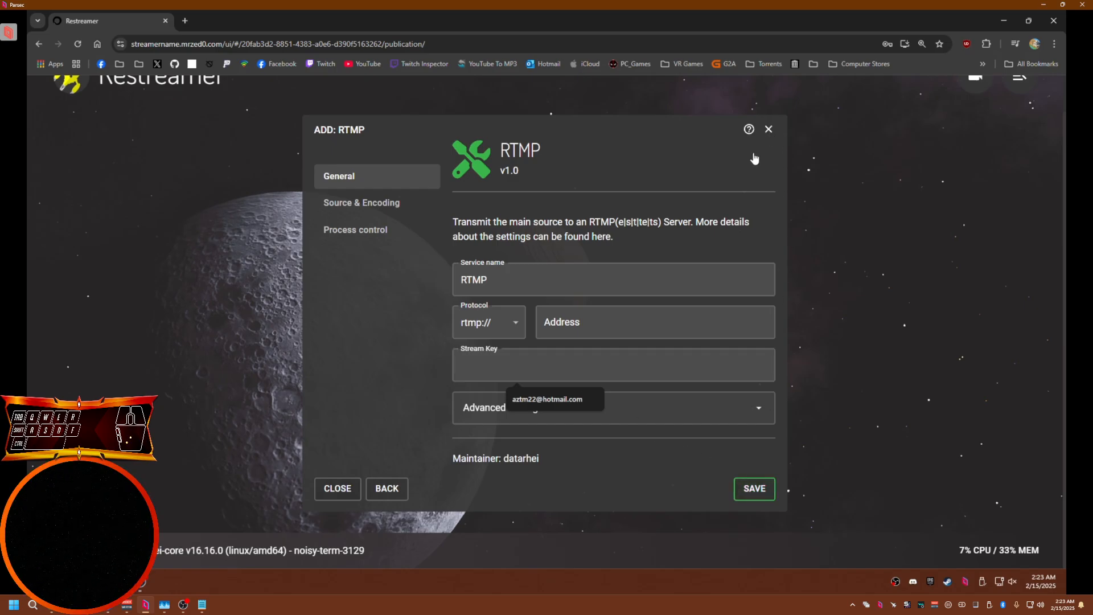
click(593, 320)
text(sdfdsf.com)
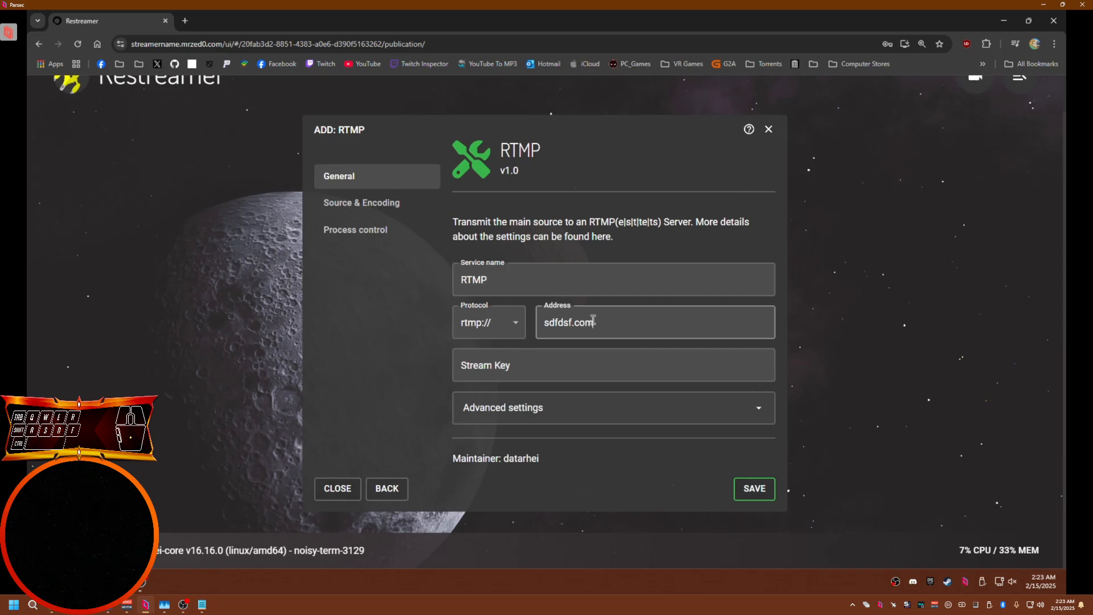
key(Tab)
text(sedfsd)
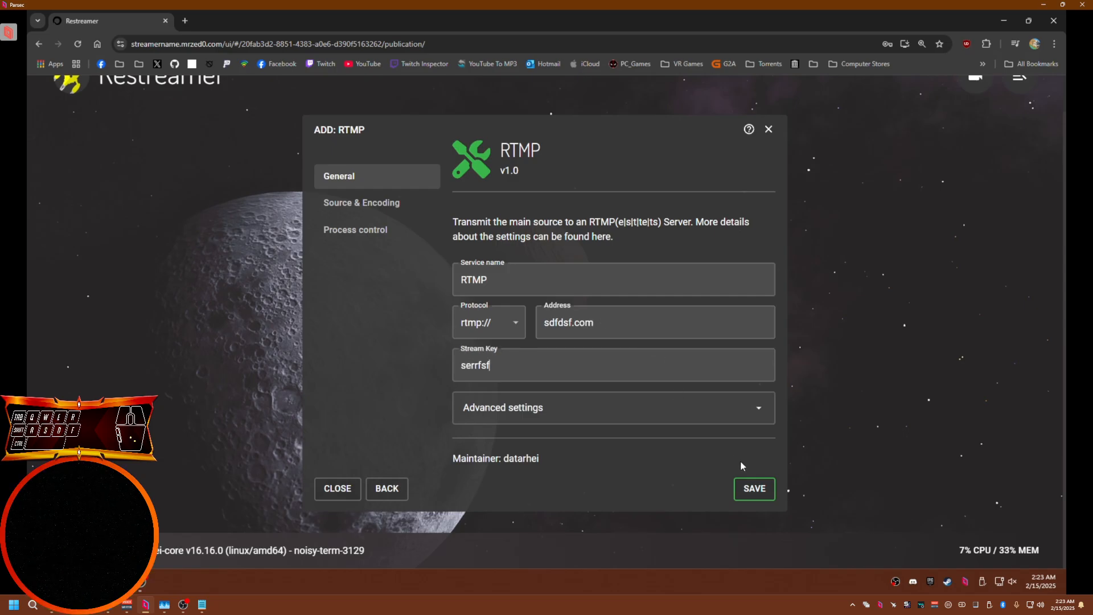
click(756, 488)
Rename the RTMP publication to TikTok, save it, and close its editor
double_click(695, 346)
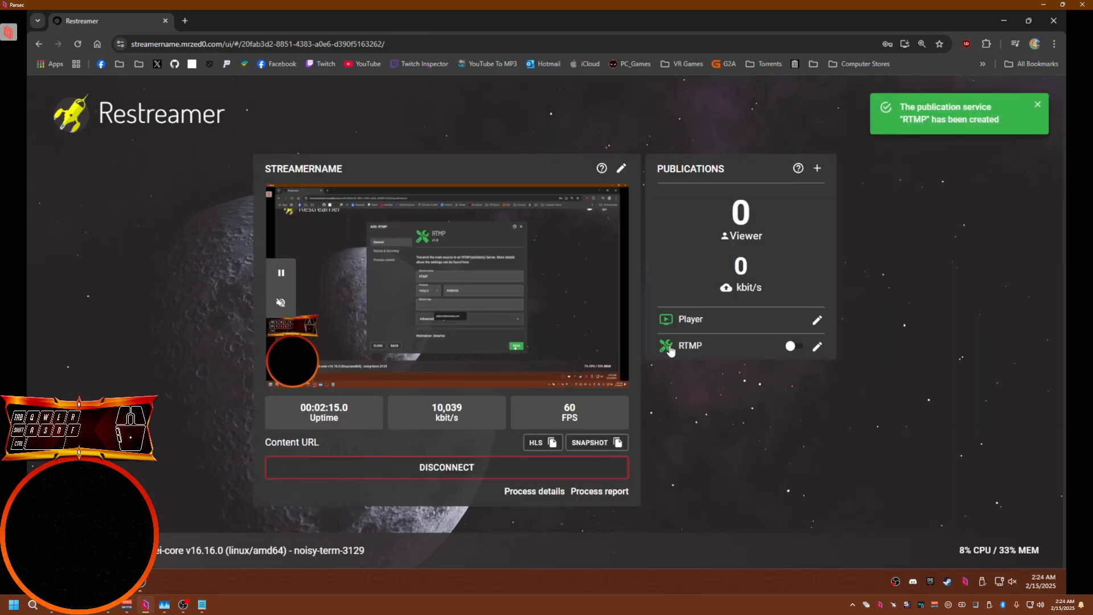
click(817, 347)
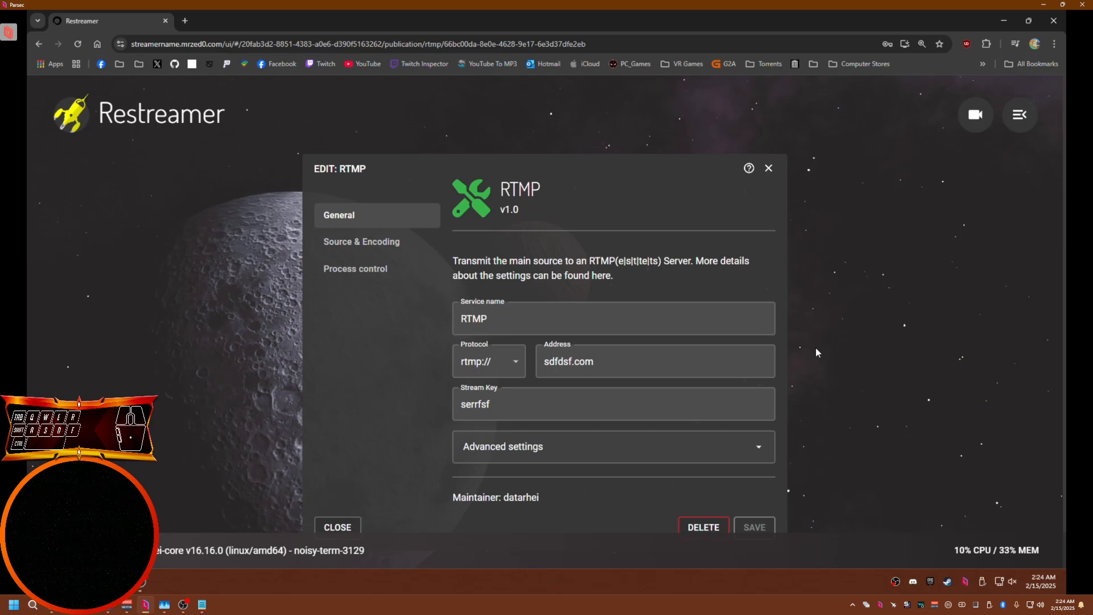
double_click(466, 317)
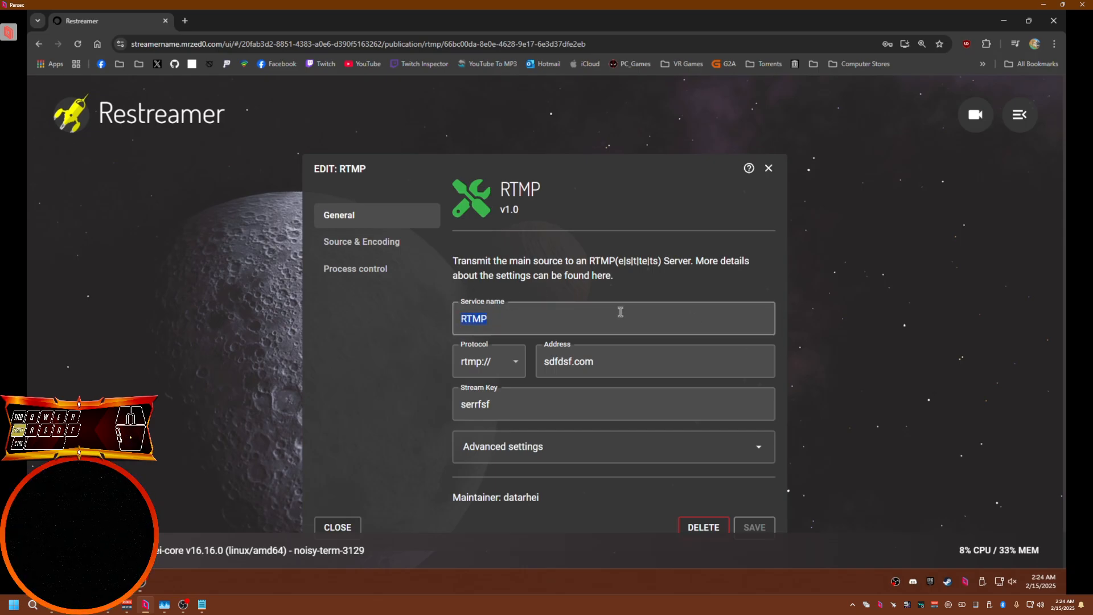
text(TikTok)
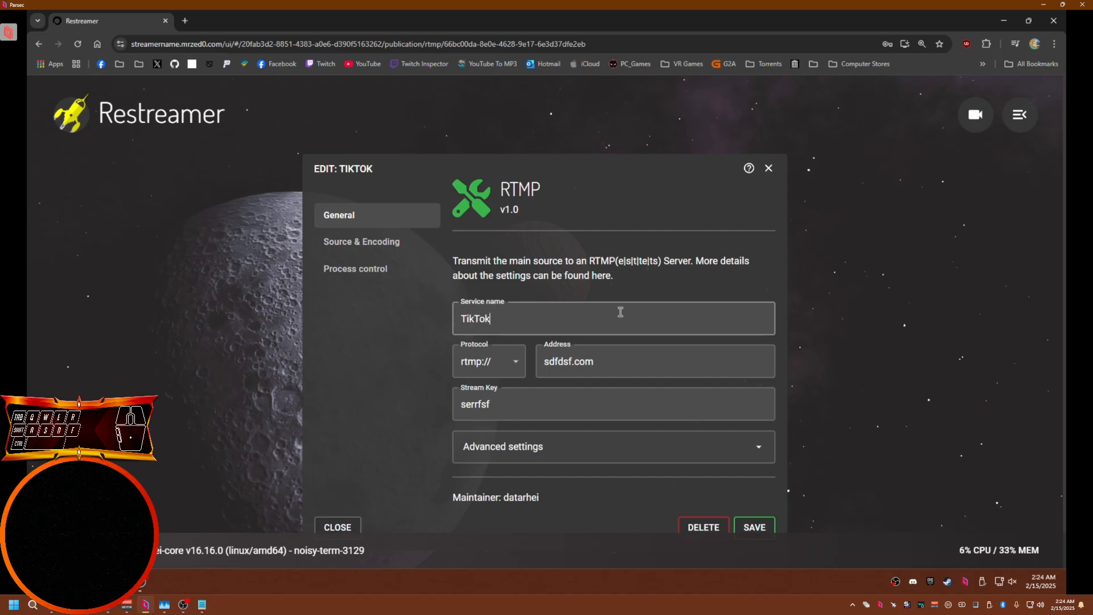
click(764, 524)
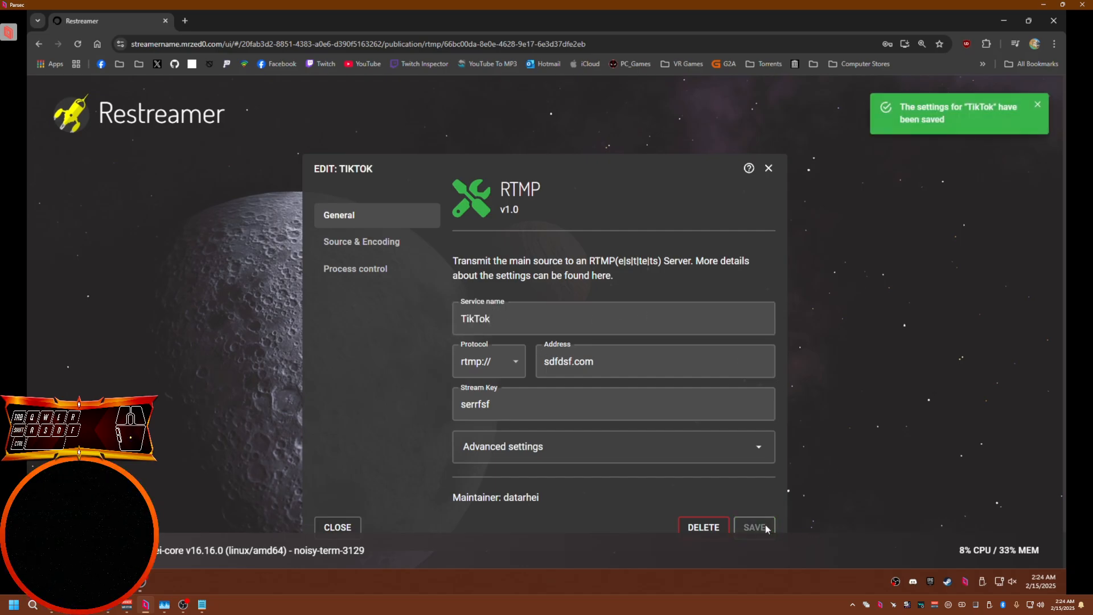
click(769, 168)
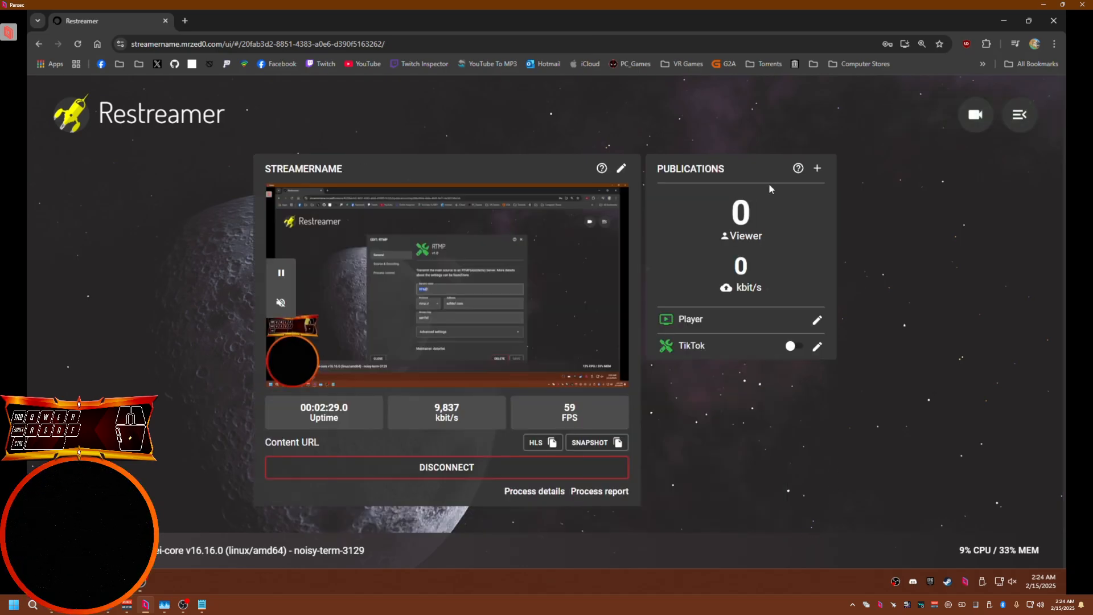
Start a Twitch publication and set its region to NA - Canada, Toronto
click(819, 168)
click(725, 266)
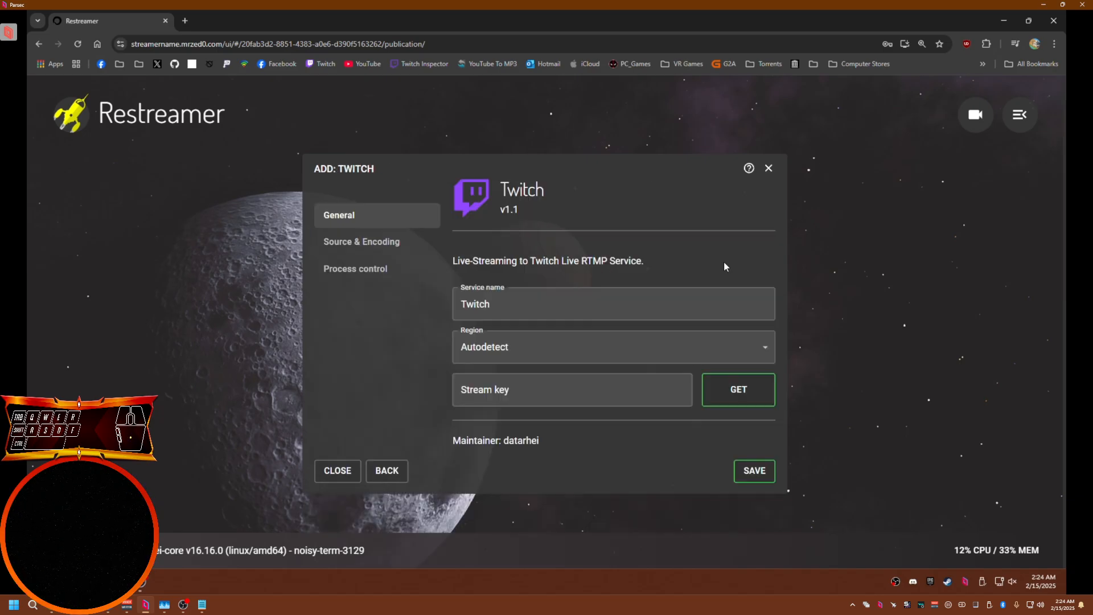
click(504, 349)
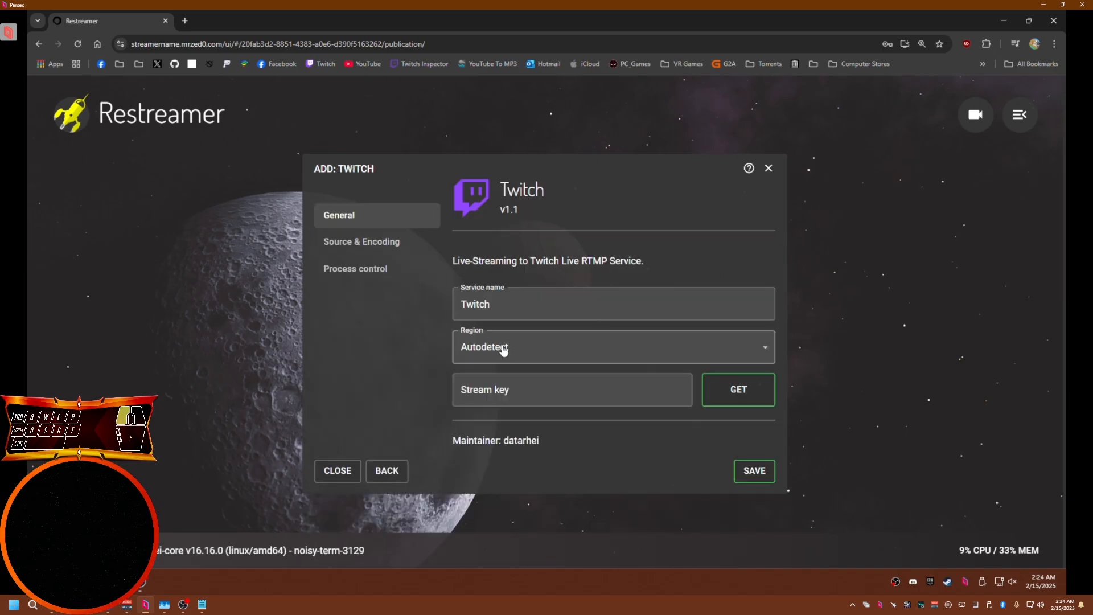
scroll(564, 420, down, 10)
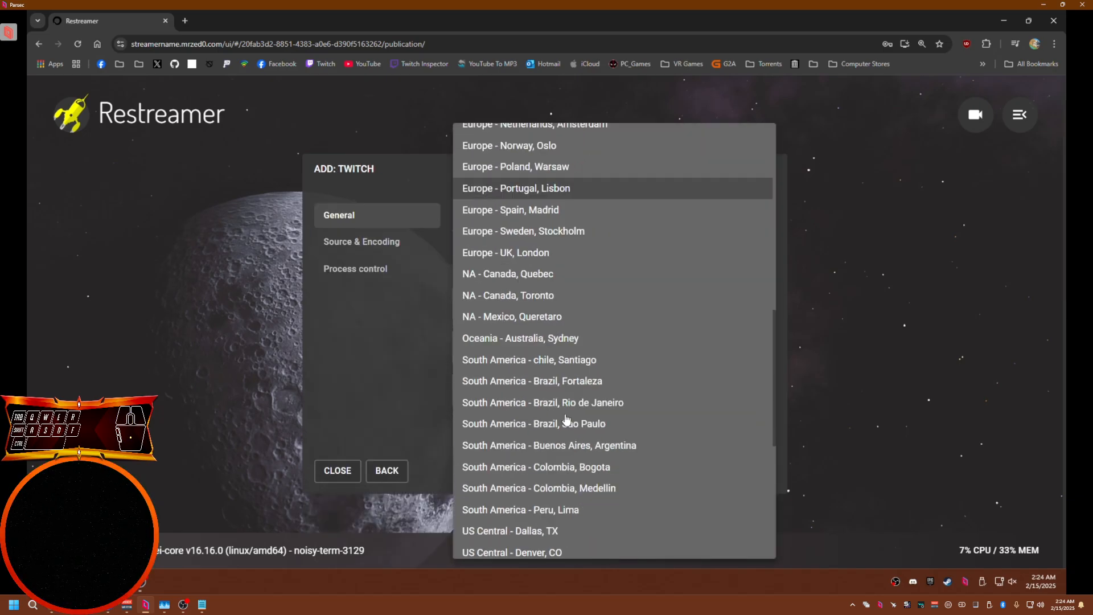
scroll(566, 420, down, 3)
scroll(566, 482, up, 3)
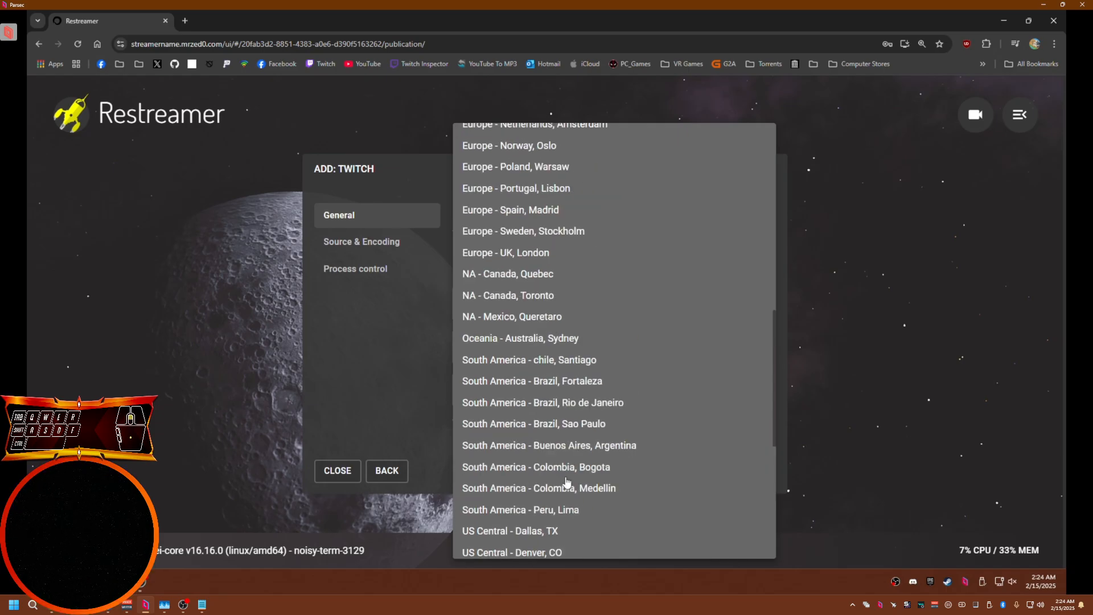
click(551, 305)
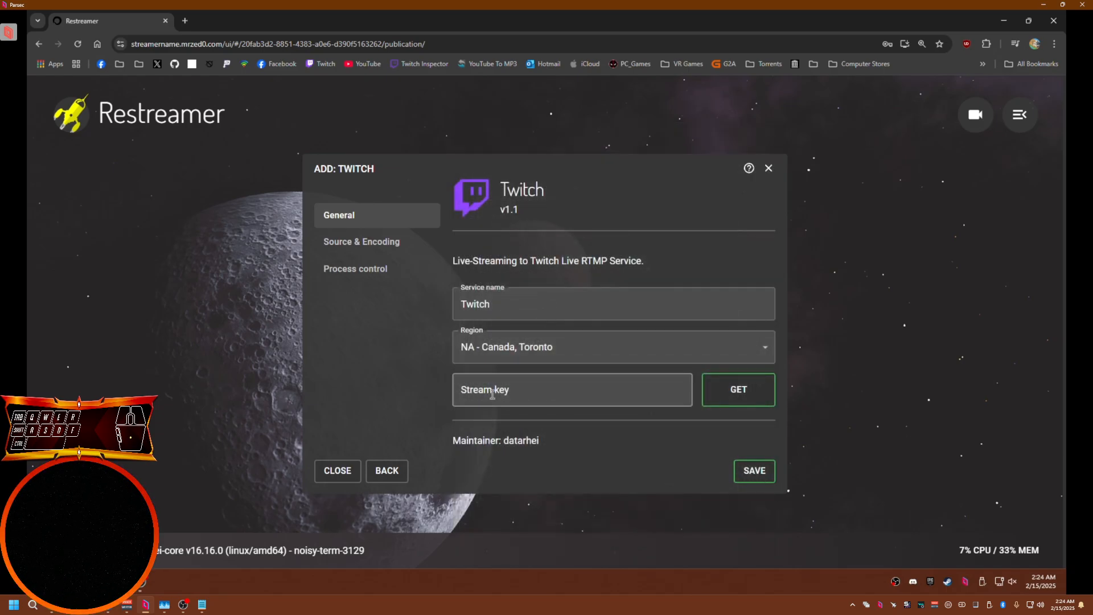
Enter the Twitch stream key and save the publication
click(553, 391)
text(streamkey)
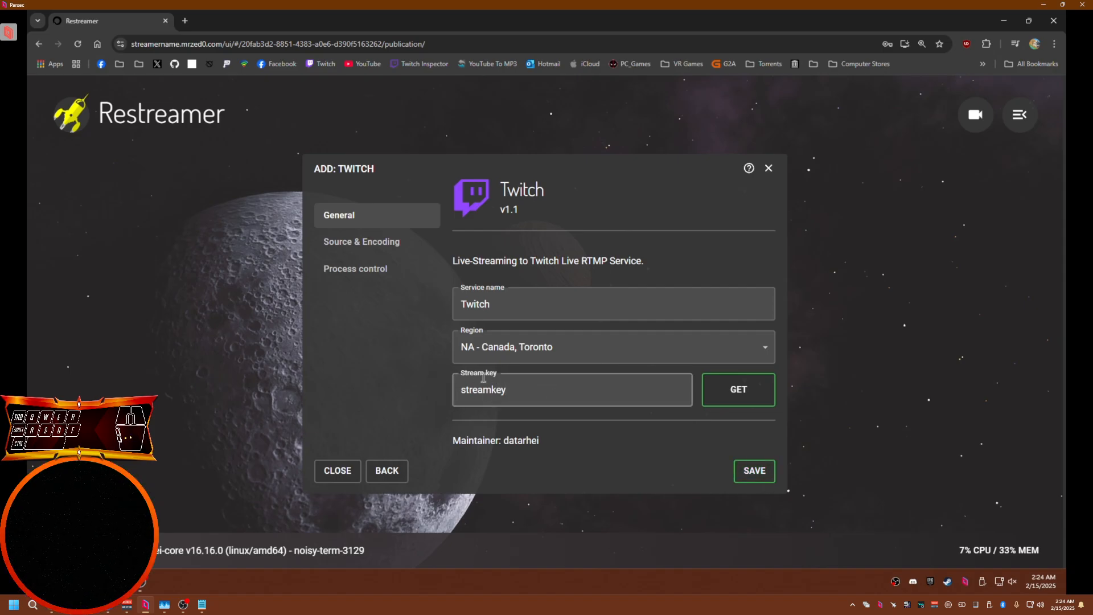
click(755, 472)
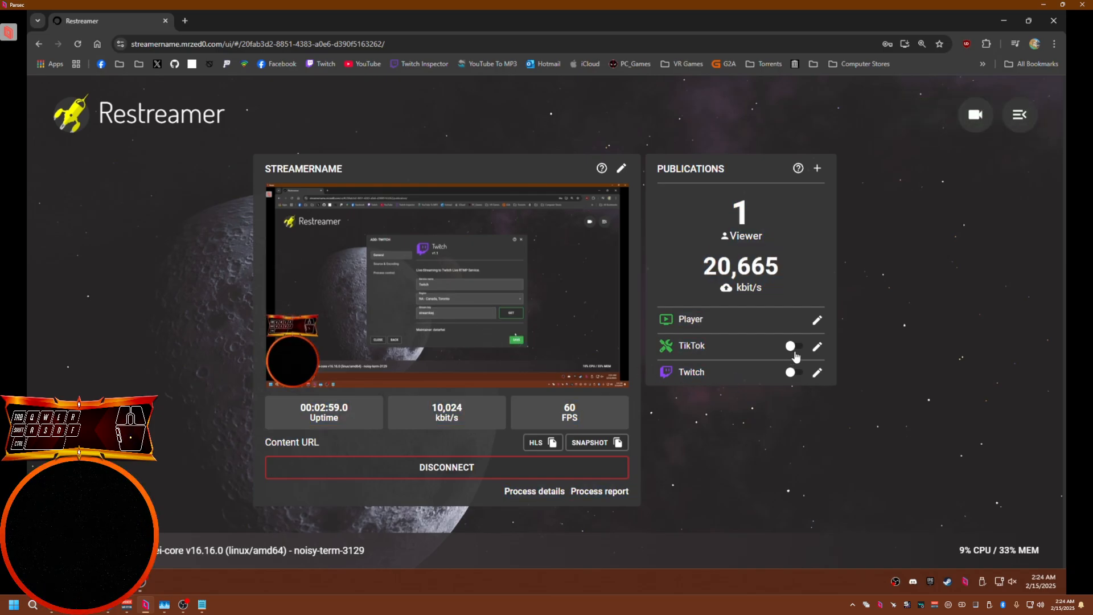
Start a Kick publication and set its server URL to rtmps://fa723fc1b171.global-contribute.live-video.net
click(51, 605)
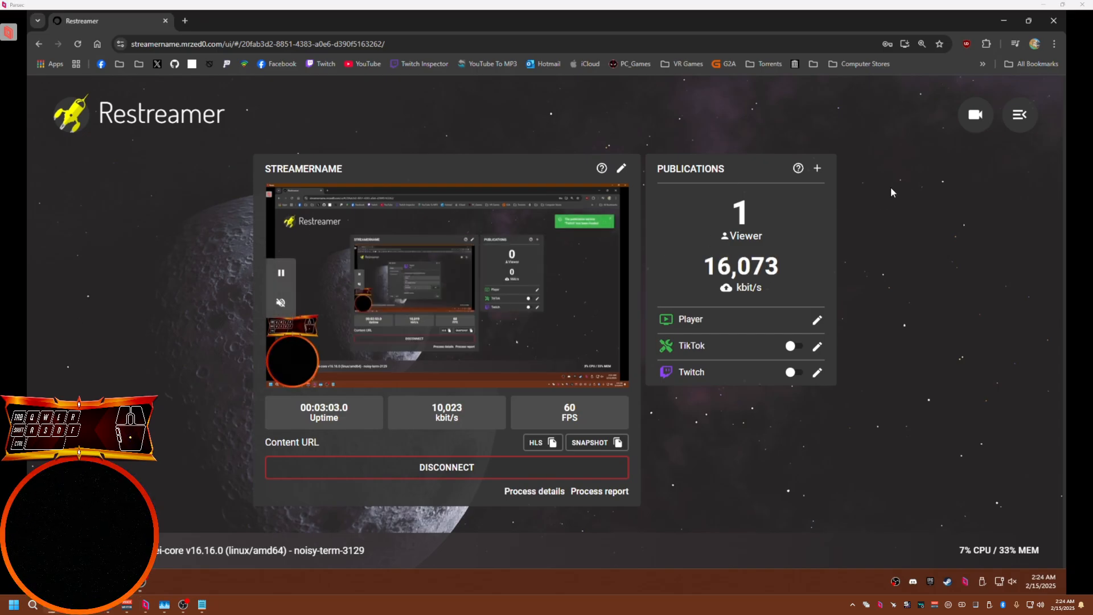
click(818, 168)
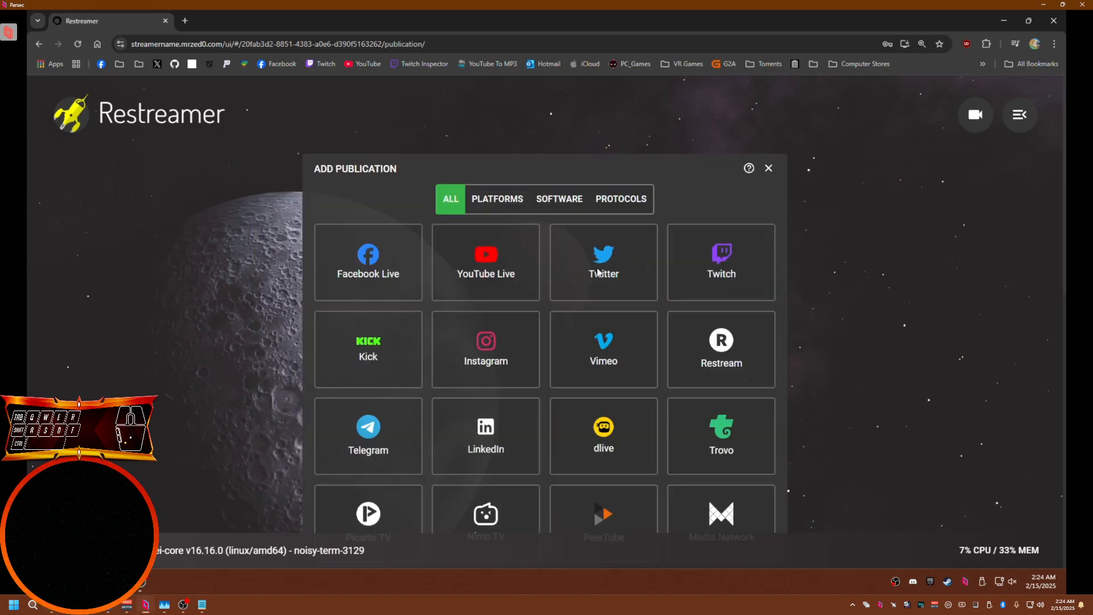
click(395, 300)
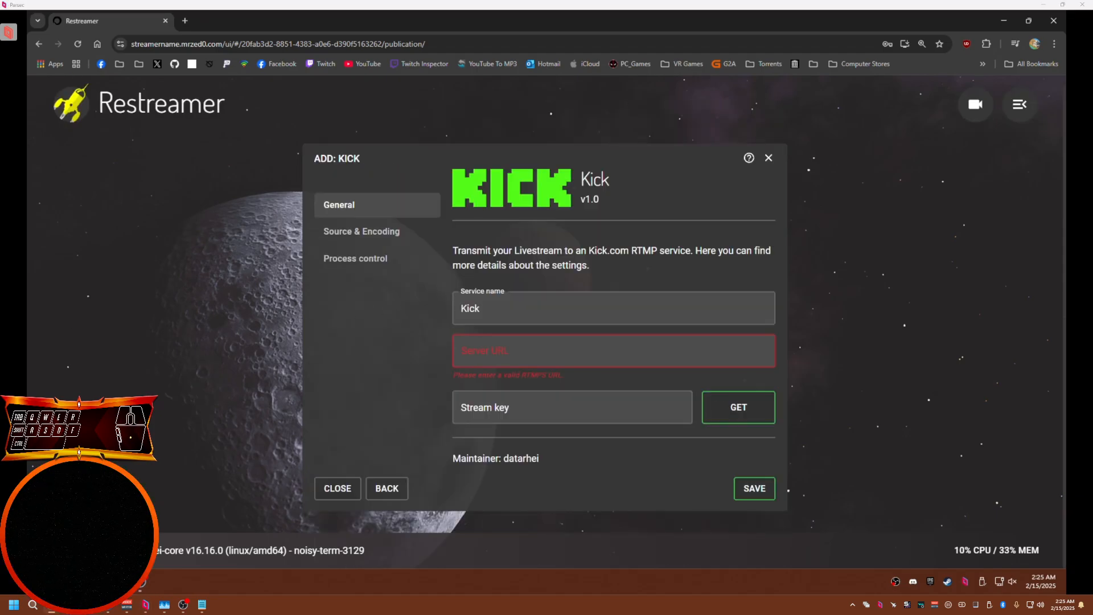
click(488, 354)
click(507, 382)
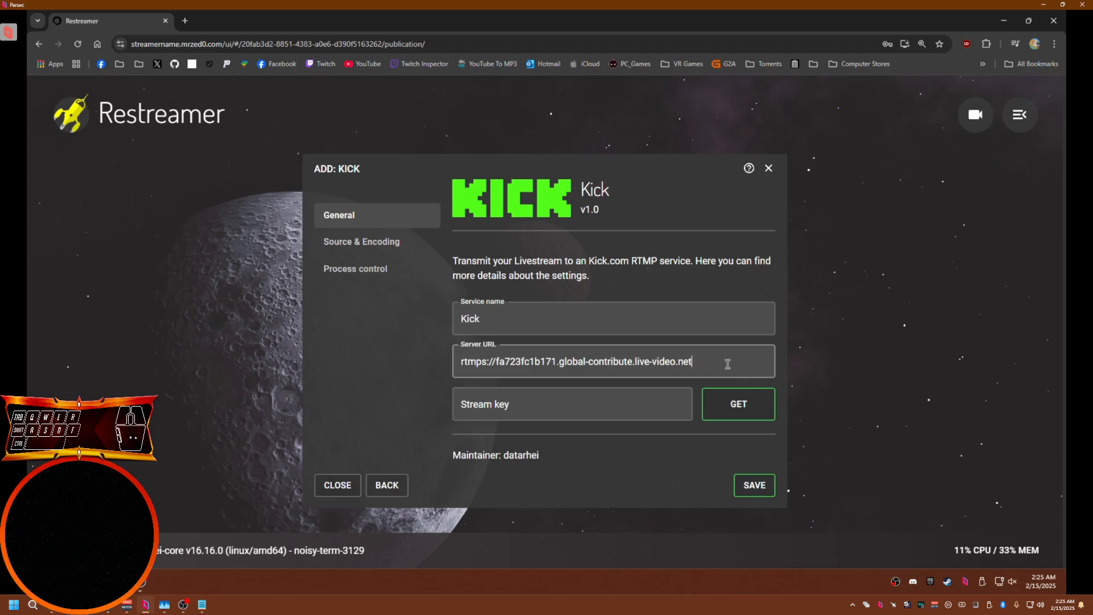
drag(693, 361, 438, 374)
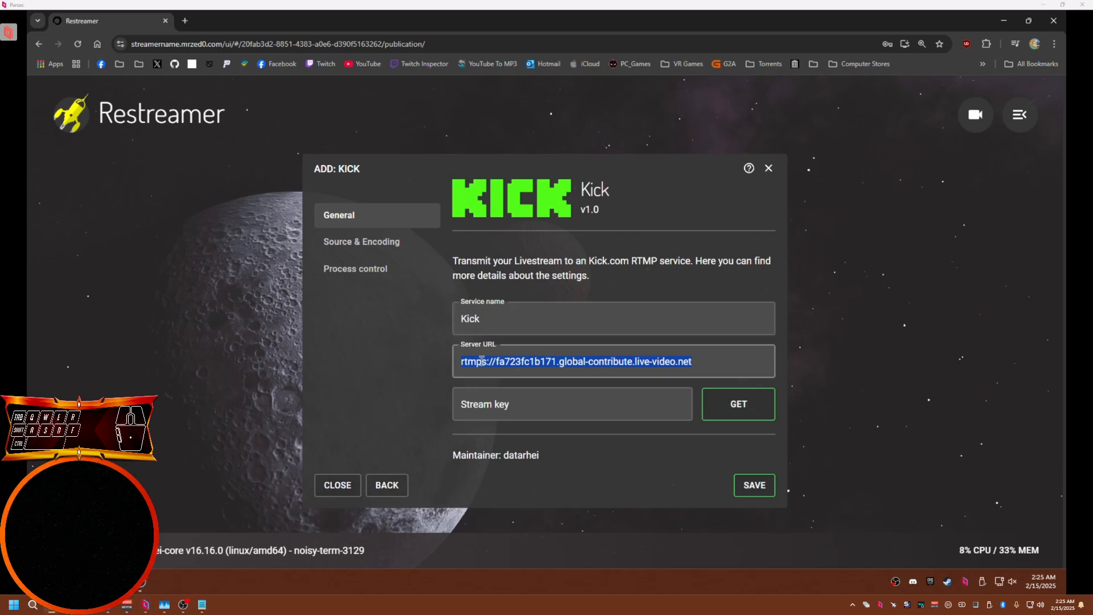
key(Tab)
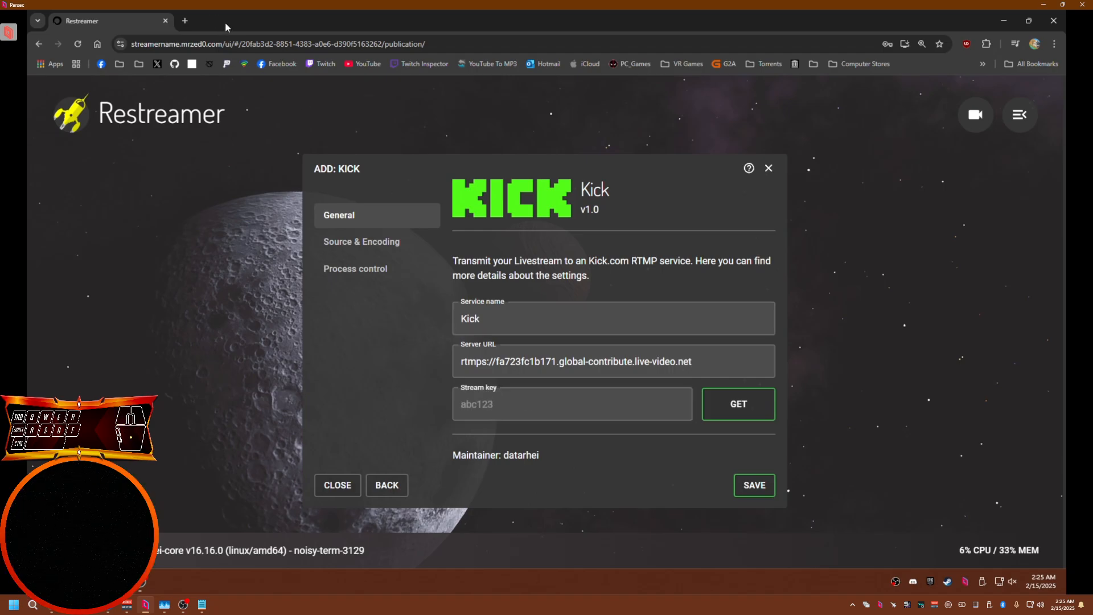
Paste the Kick stream key and save the Kick publication
drag(226, 26, 310, 209)
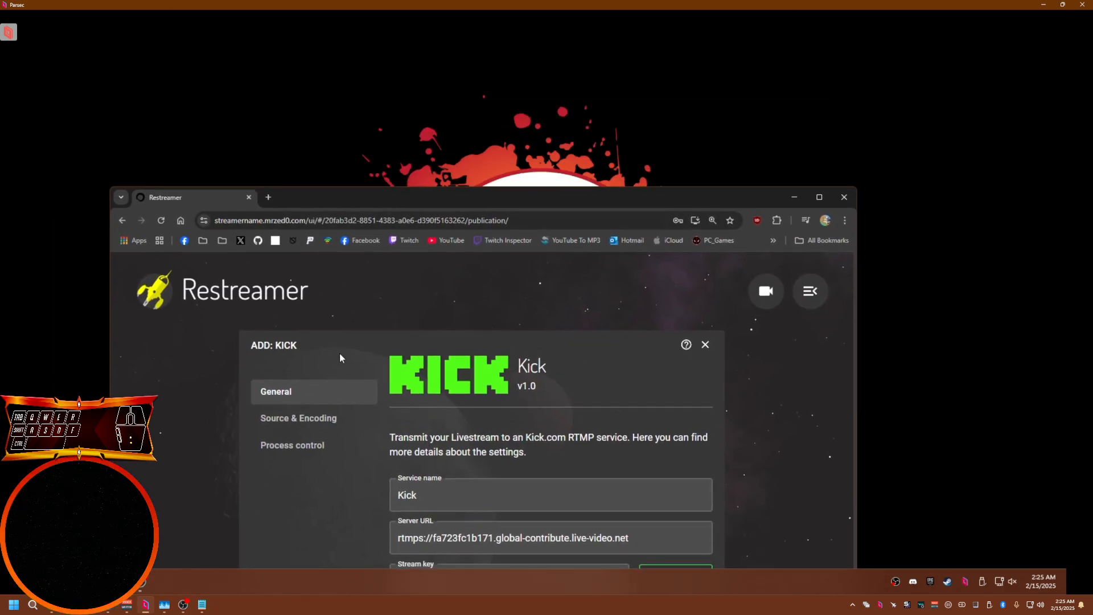
drag(360, 194, 277, 116)
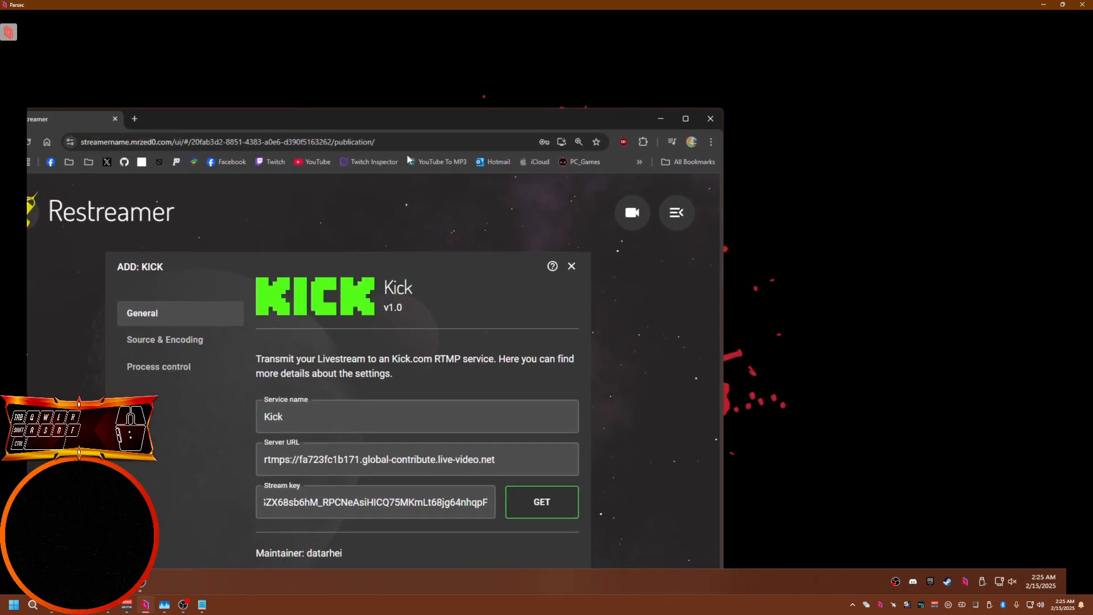
drag(399, 120, 441, 28)
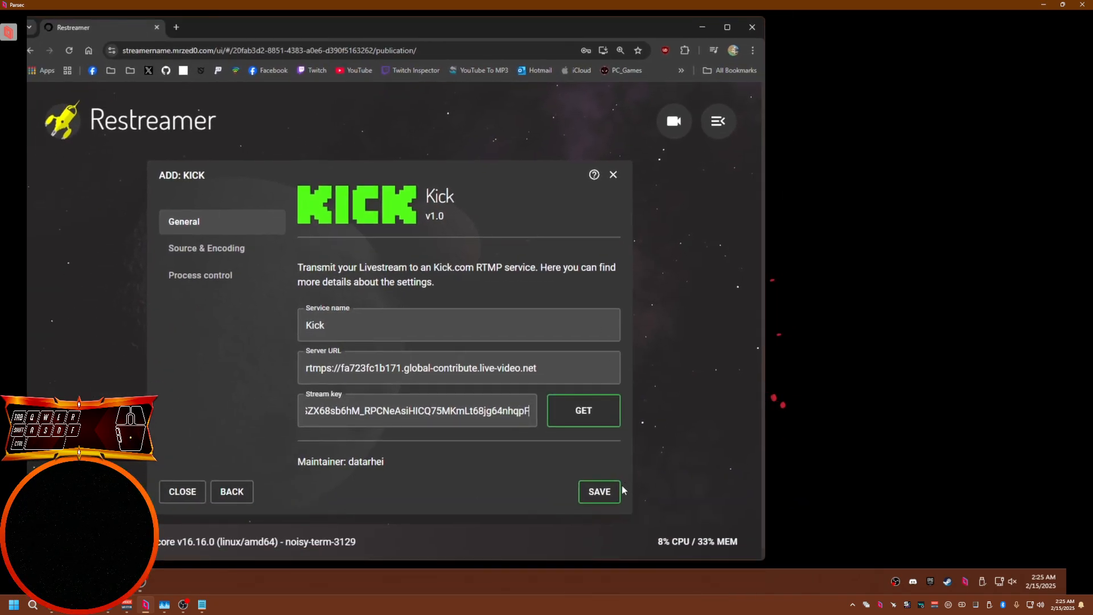
click(608, 494)
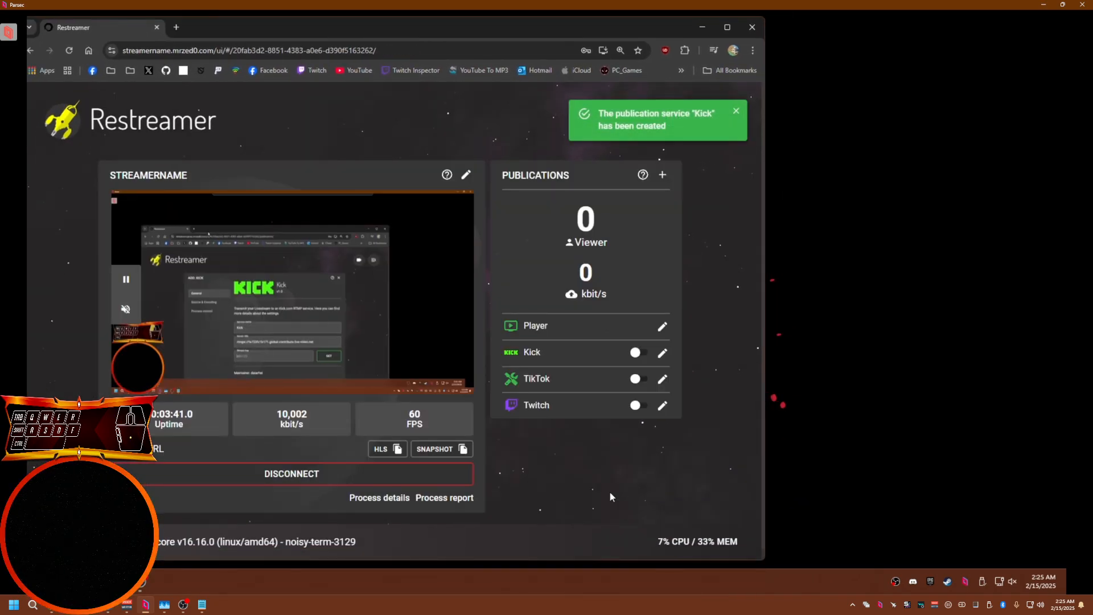
click(721, 33)
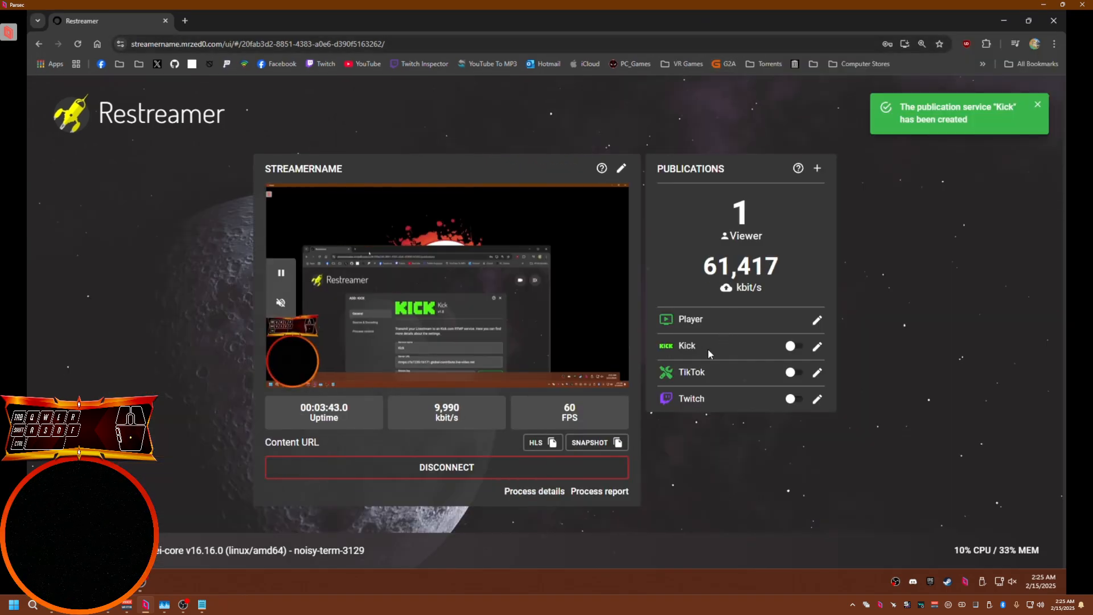
drag(698, 345, 663, 349)
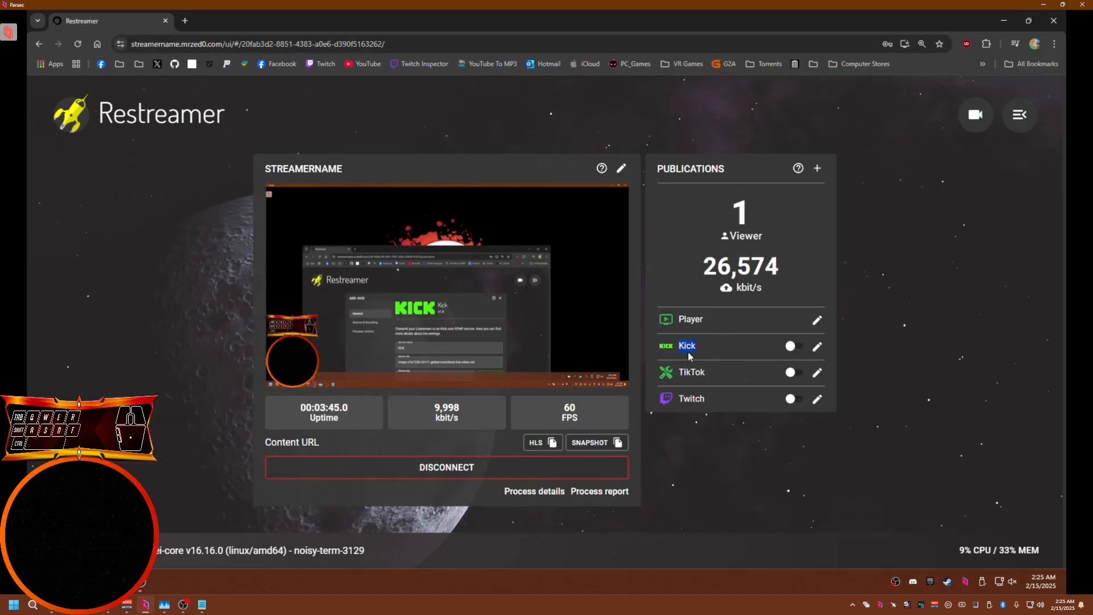
click(690, 348)
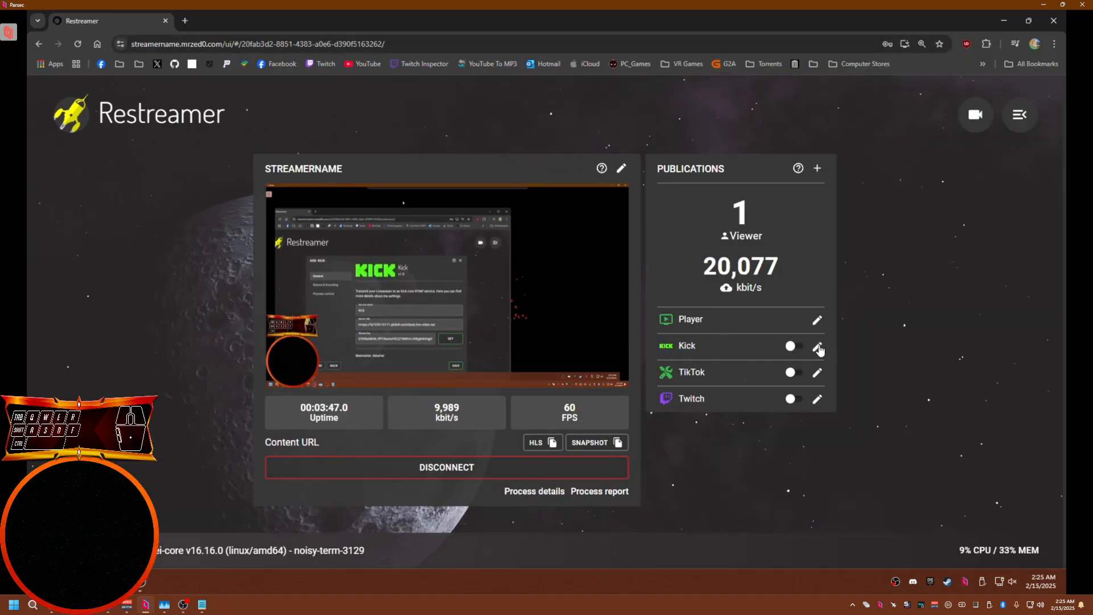
Open the Kick publication's encoding settings and set its video codec to H.264 (libx264) with an 8192 kbit/s bitrate
click(817, 347)
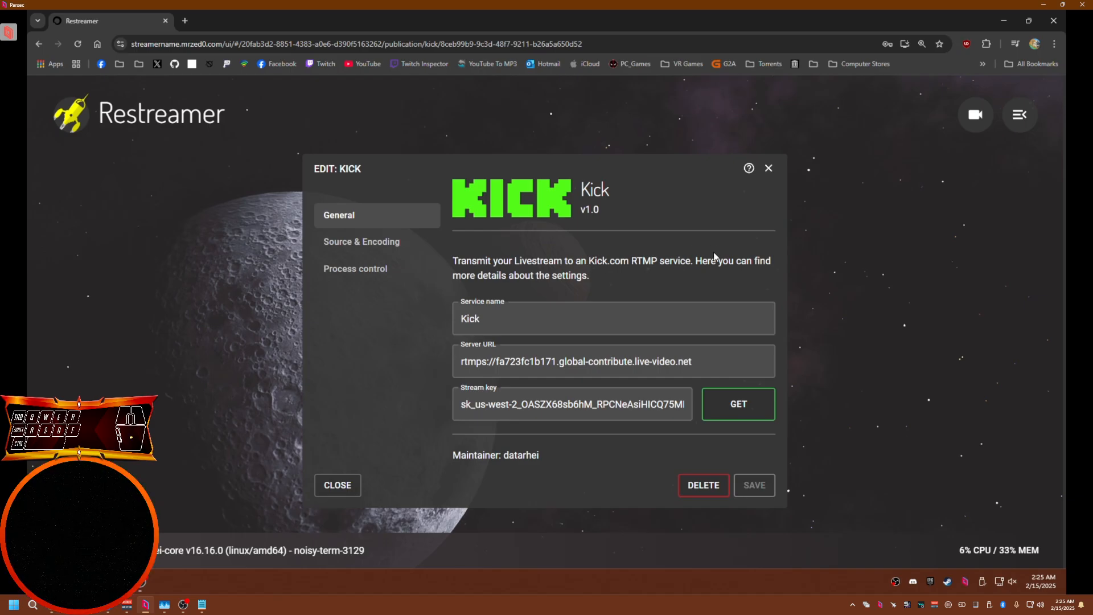
click(373, 245)
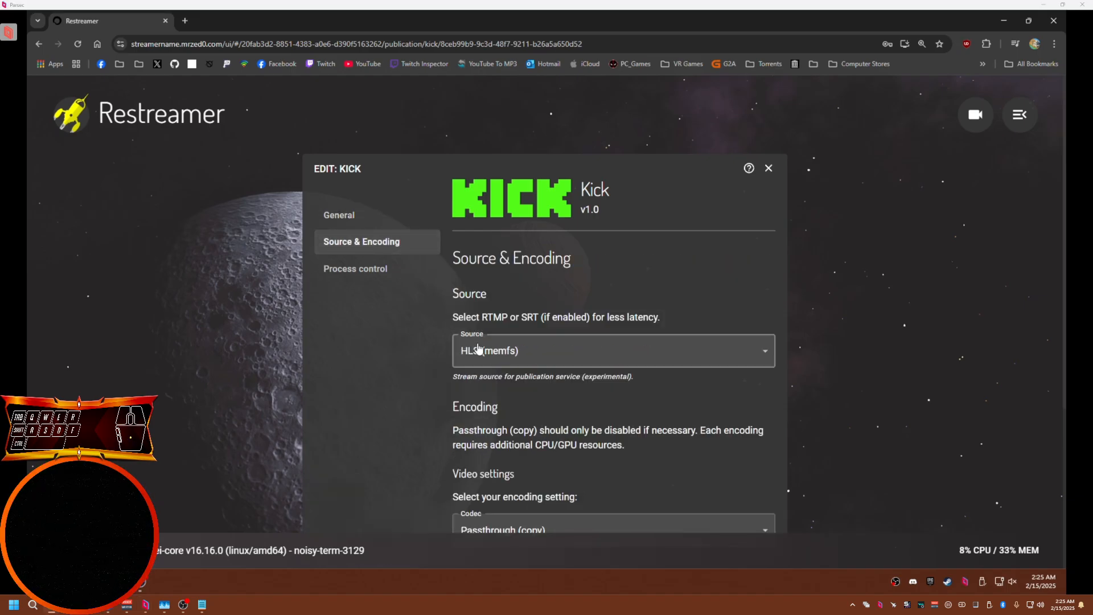
scroll(908, 346, down, 3)
scroll(908, 346, down, 1)
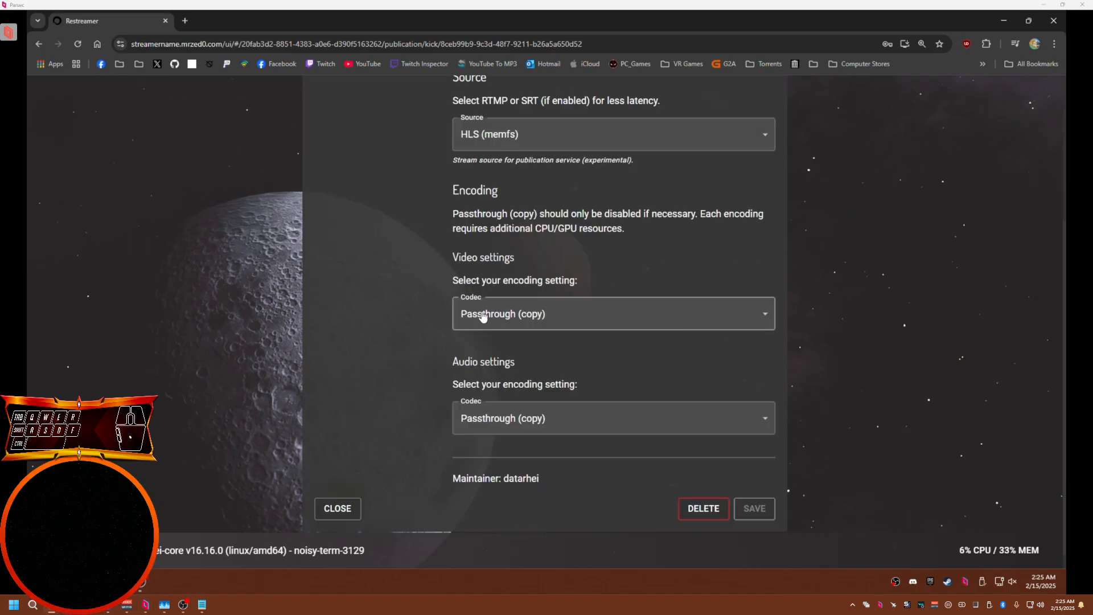
drag(456, 259, 533, 253)
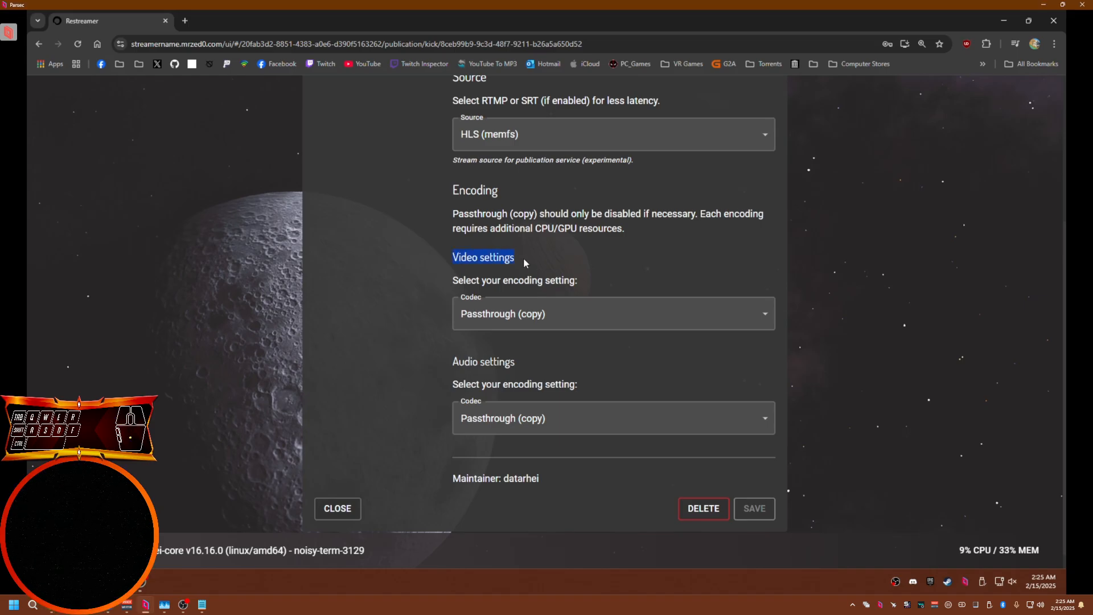
click(511, 311)
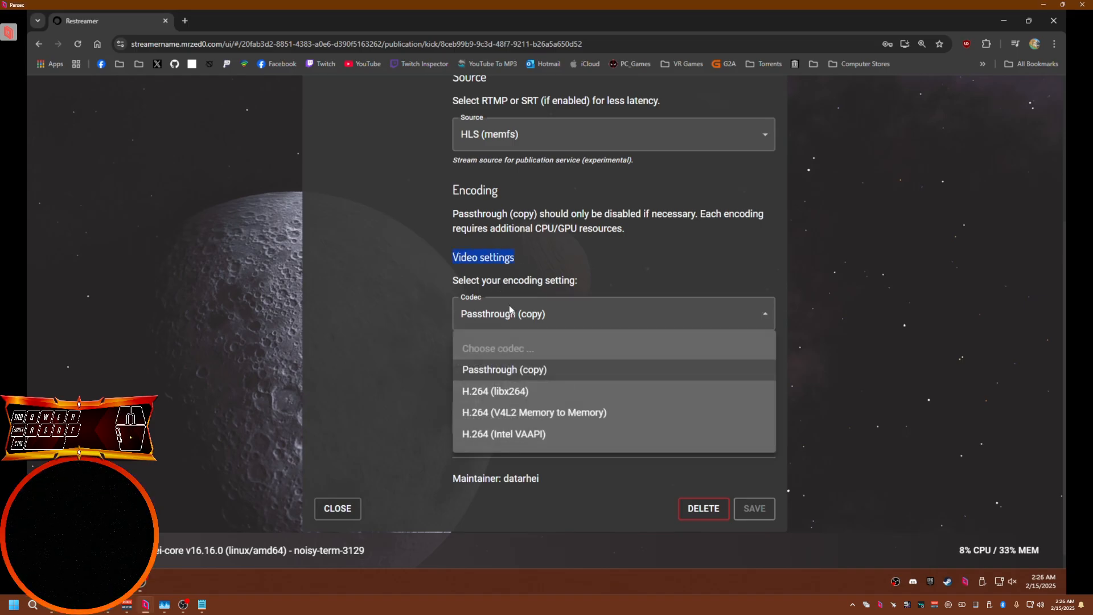
click(485, 397)
scroll(477, 330, down, 1)
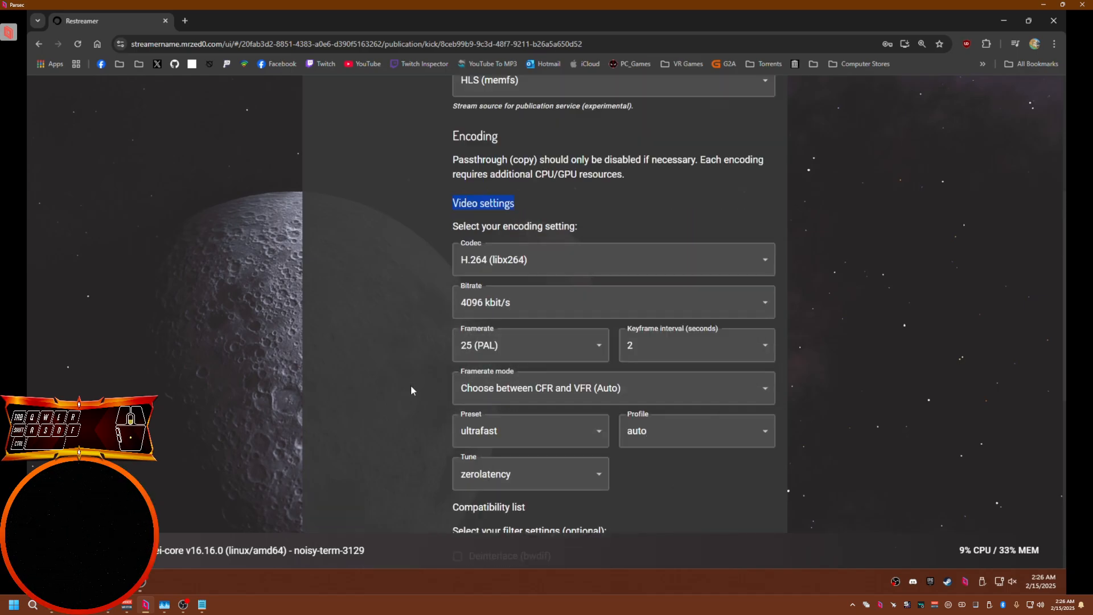
click(476, 317)
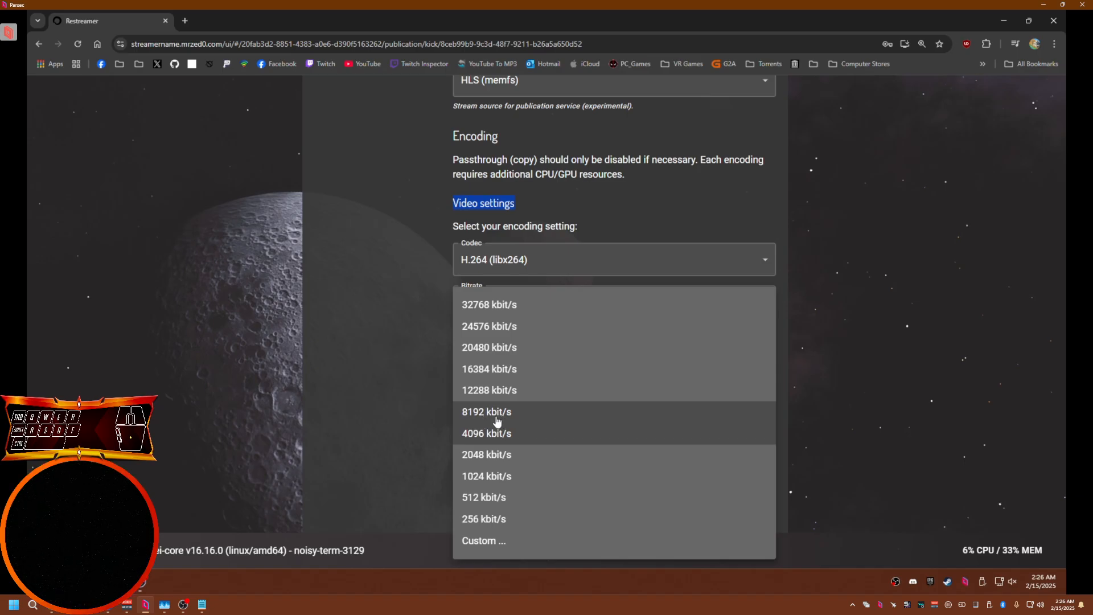
click(535, 417)
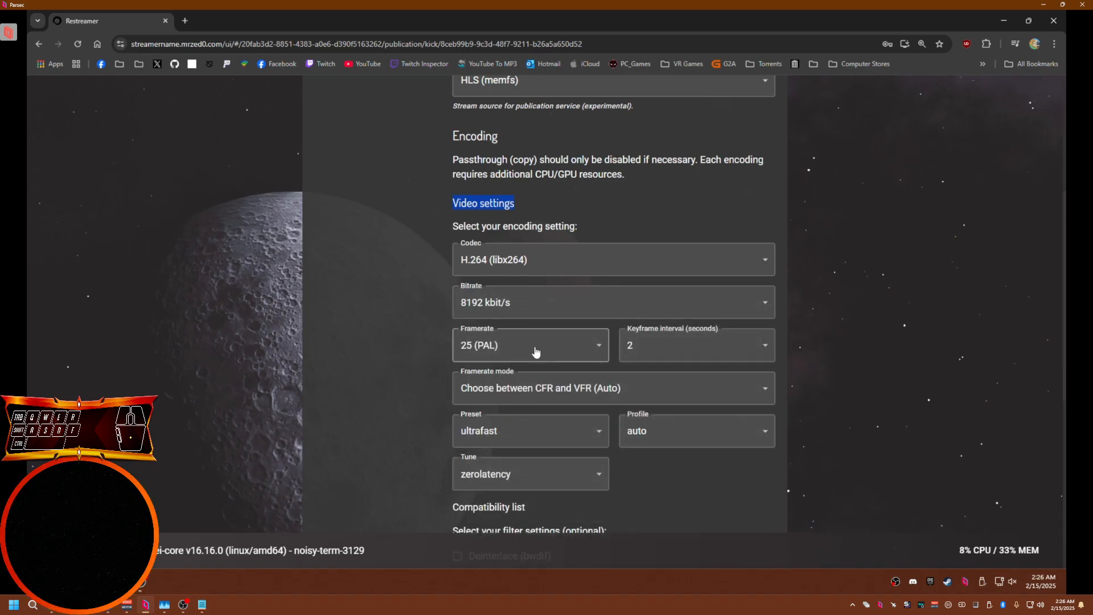
Set Kick's video framerate to 60 with Constant frame rate (CFR) mode
click(536, 352)
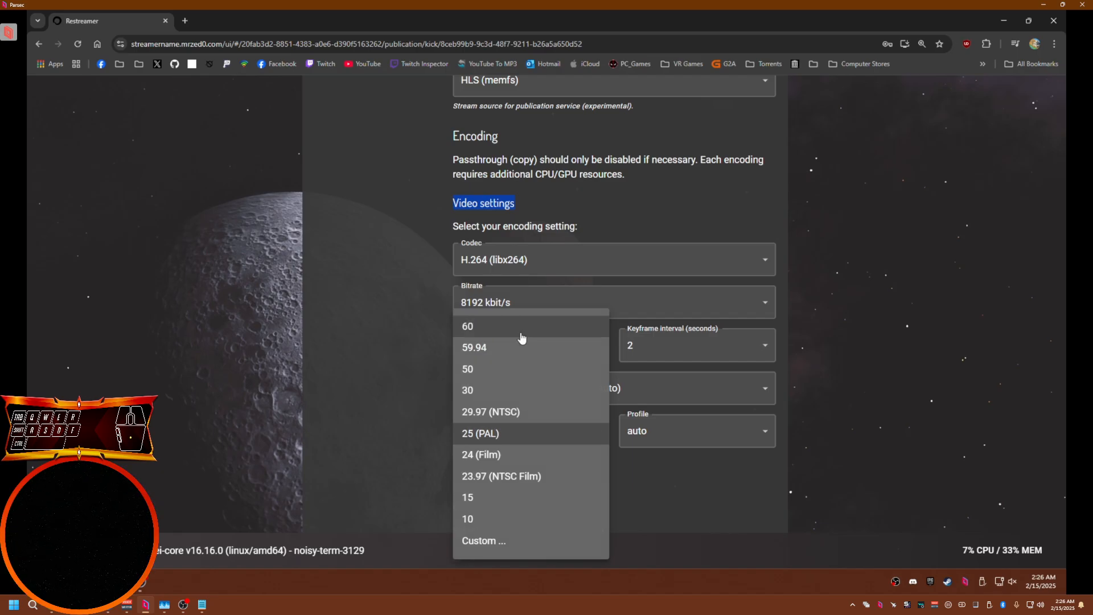
click(479, 328)
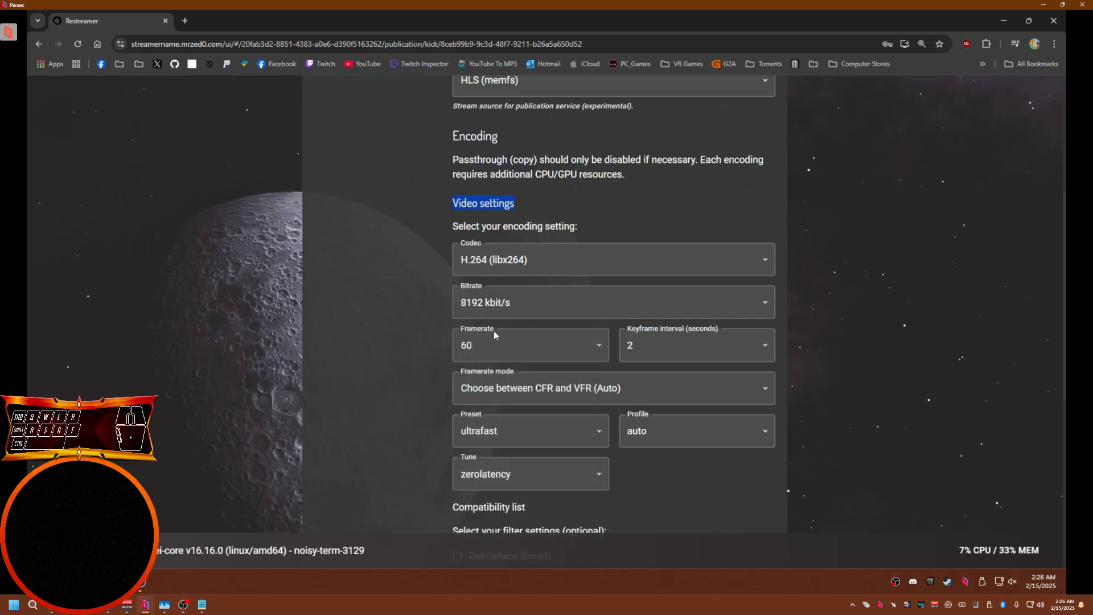
click(501, 376)
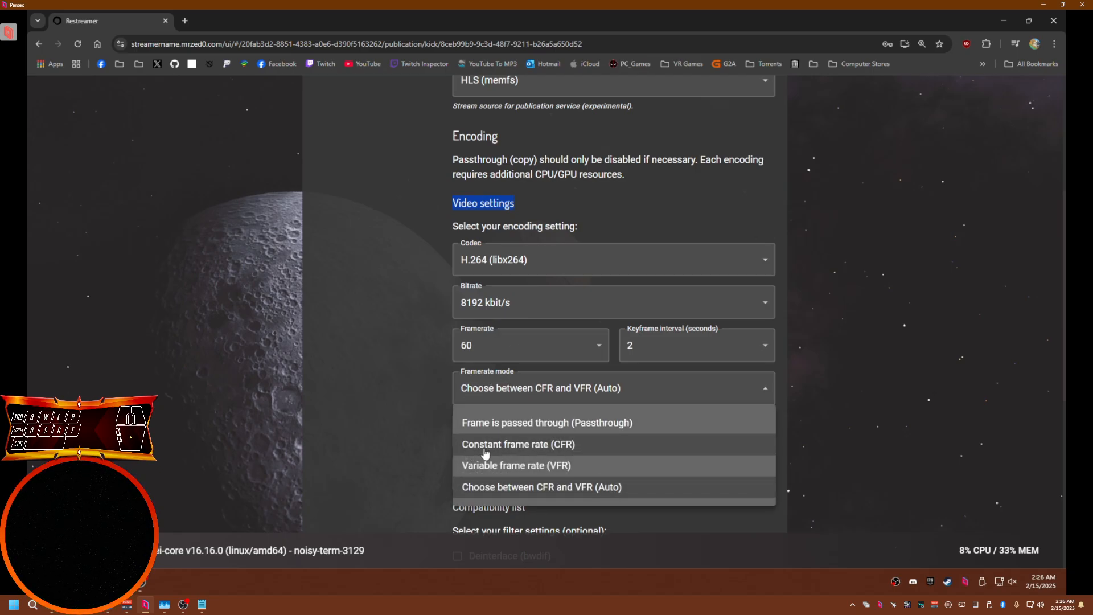
click(486, 451)
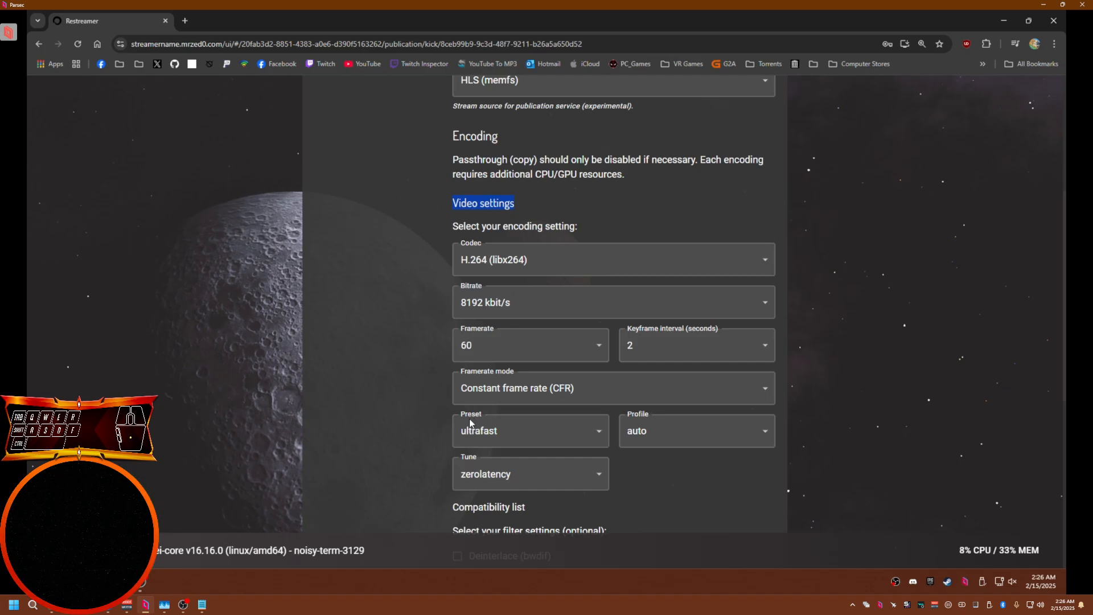
Set Kick's encoder preset to veryfast and profile to main, then save the settings
click(478, 426)
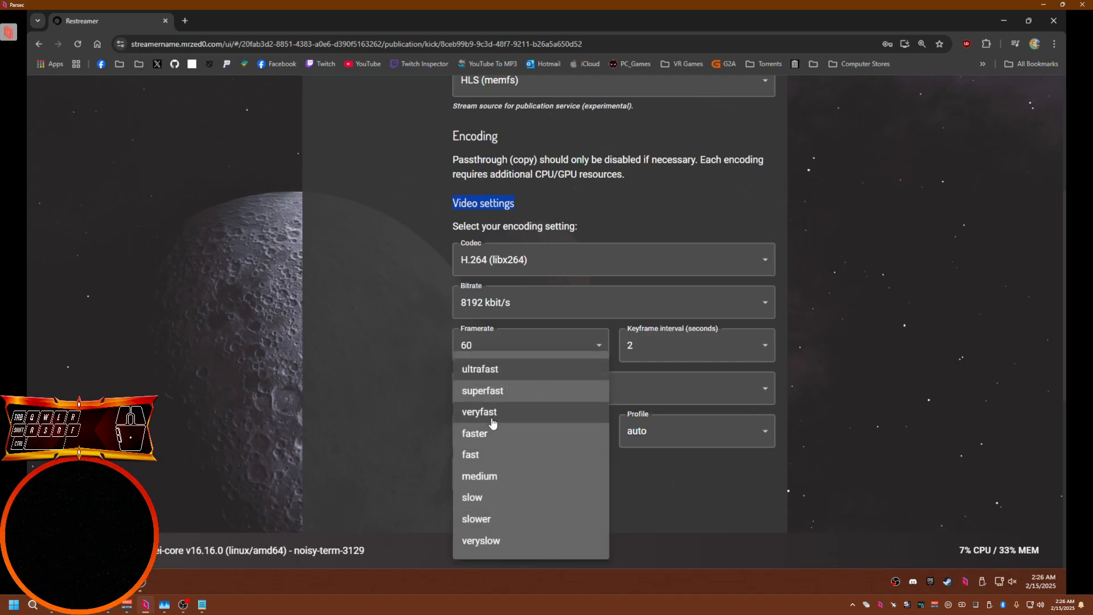
click(493, 423)
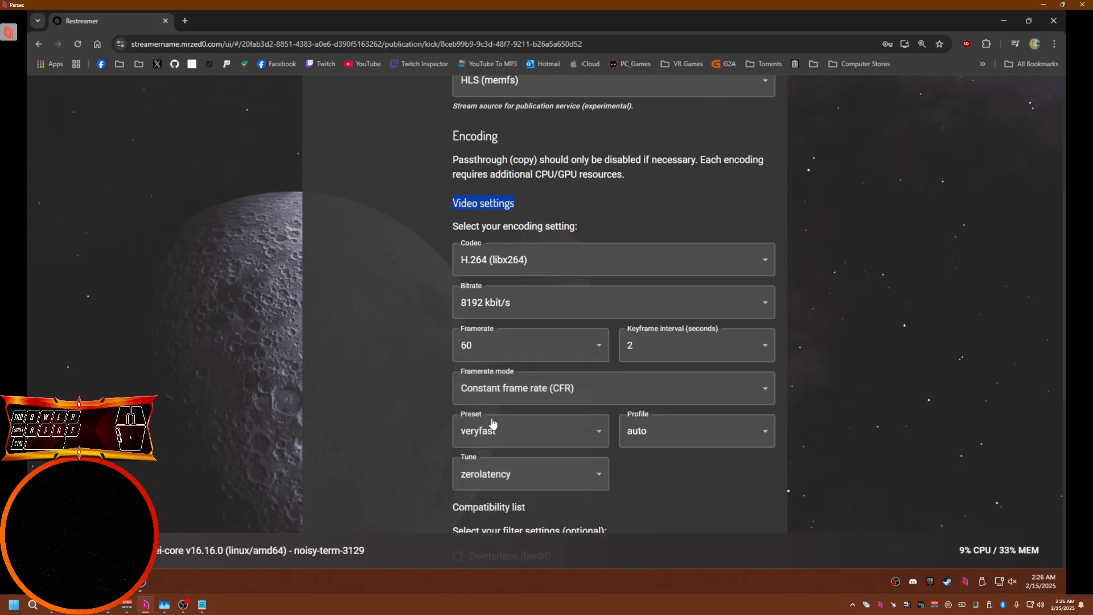
click(654, 436)
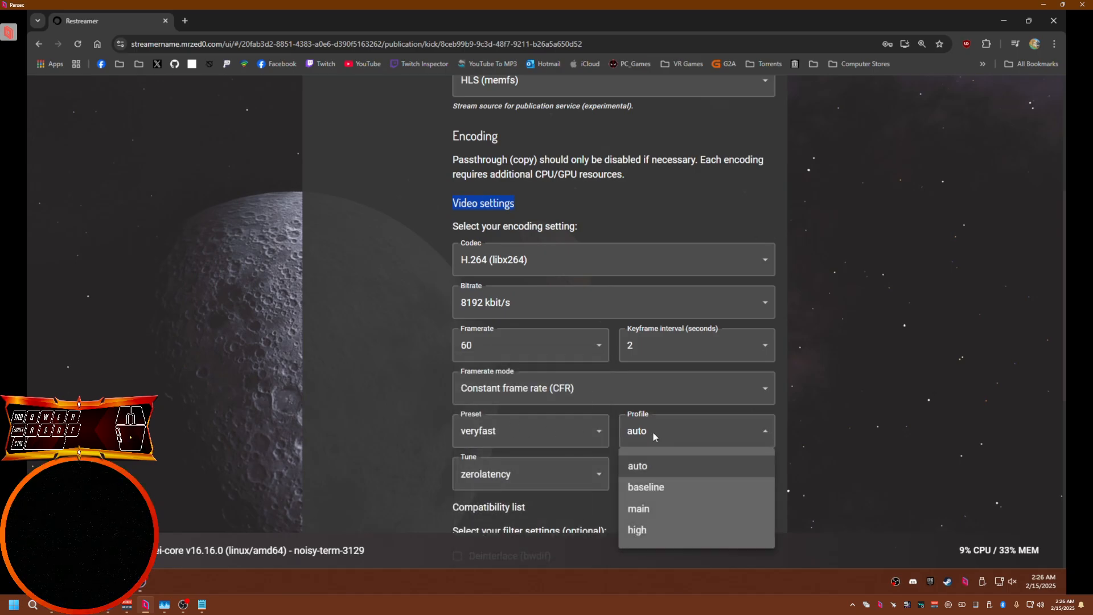
click(643, 512)
scroll(764, 487, down, 5)
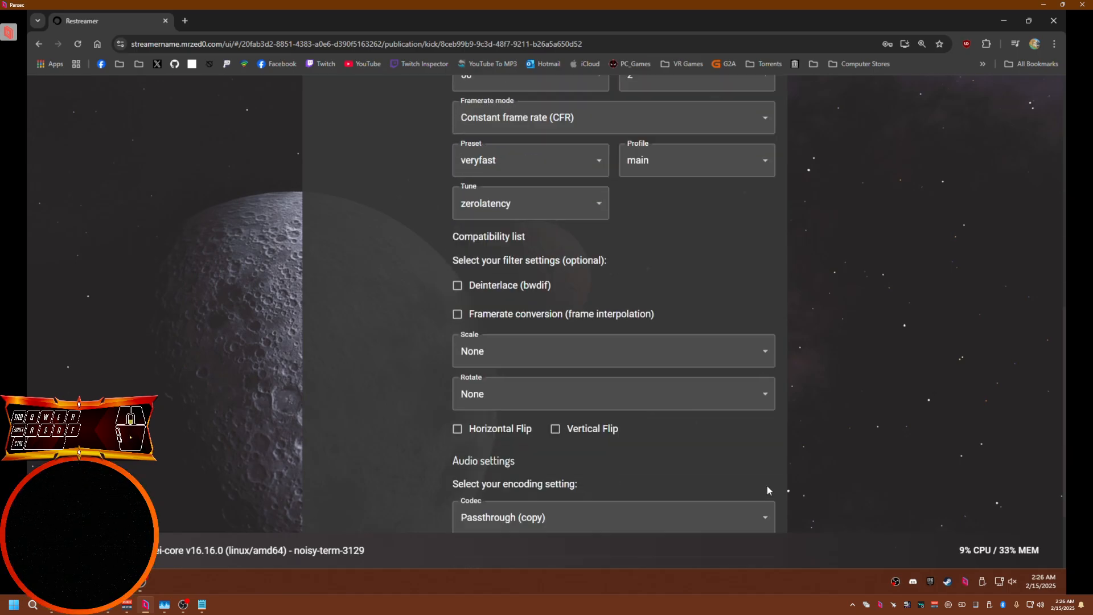
scroll(767, 486, down, 2)
click(757, 502)
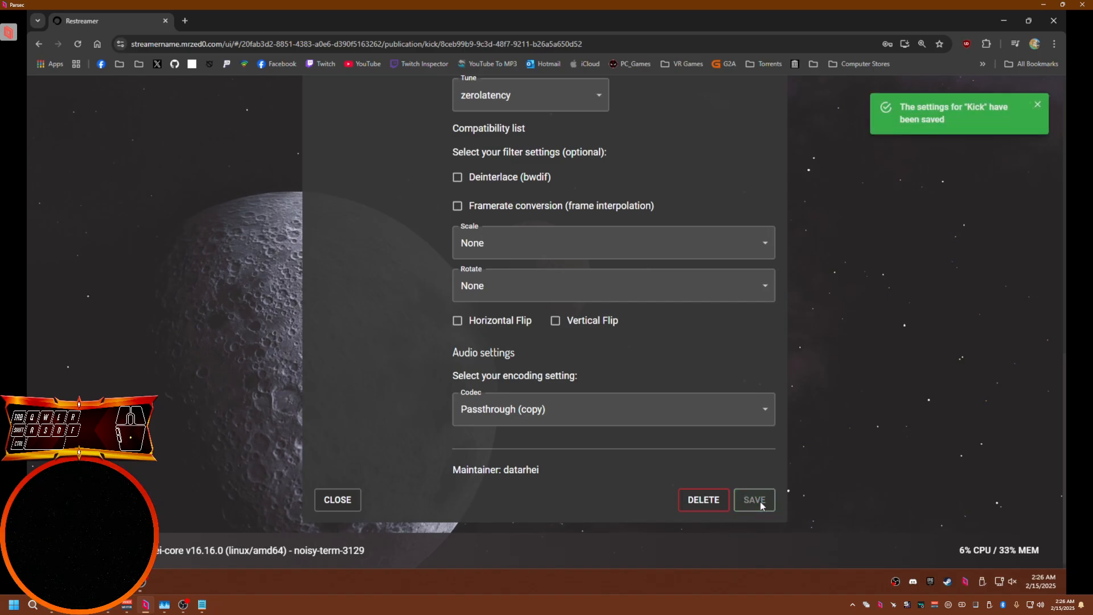
Enable Low latency (Buffer) in Kick's process control, save, and close the editor
scroll(850, 491, up, 10)
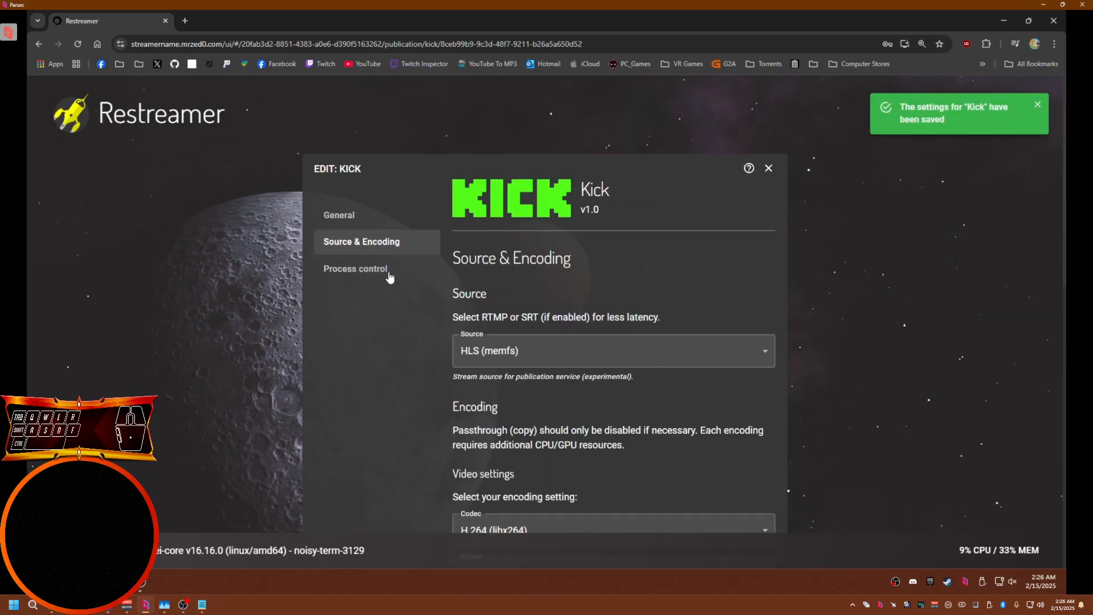
click(389, 276)
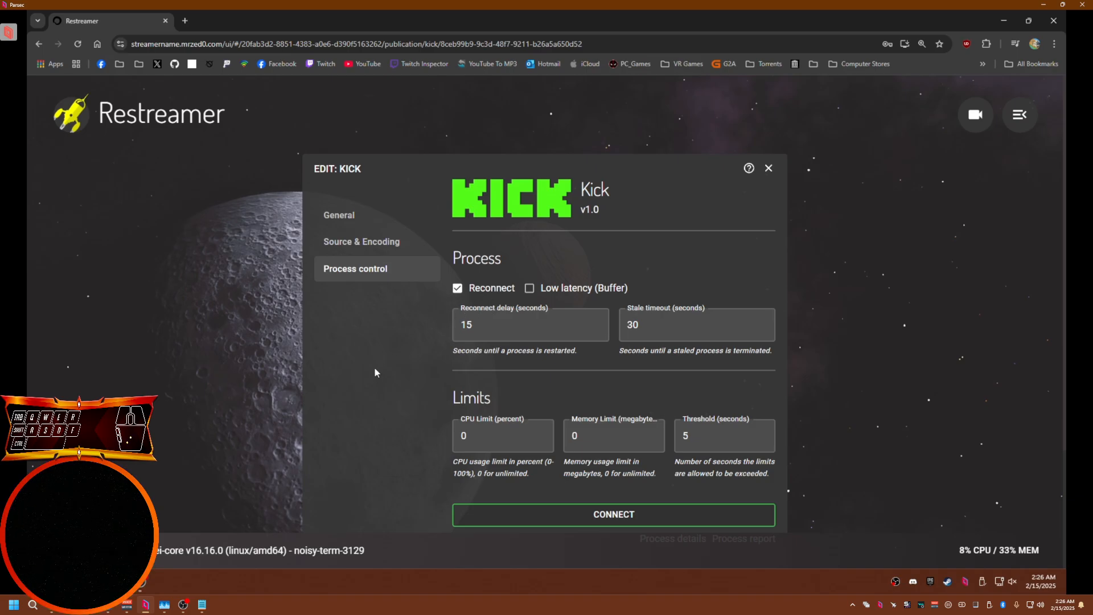
scroll(364, 336, down, 1)
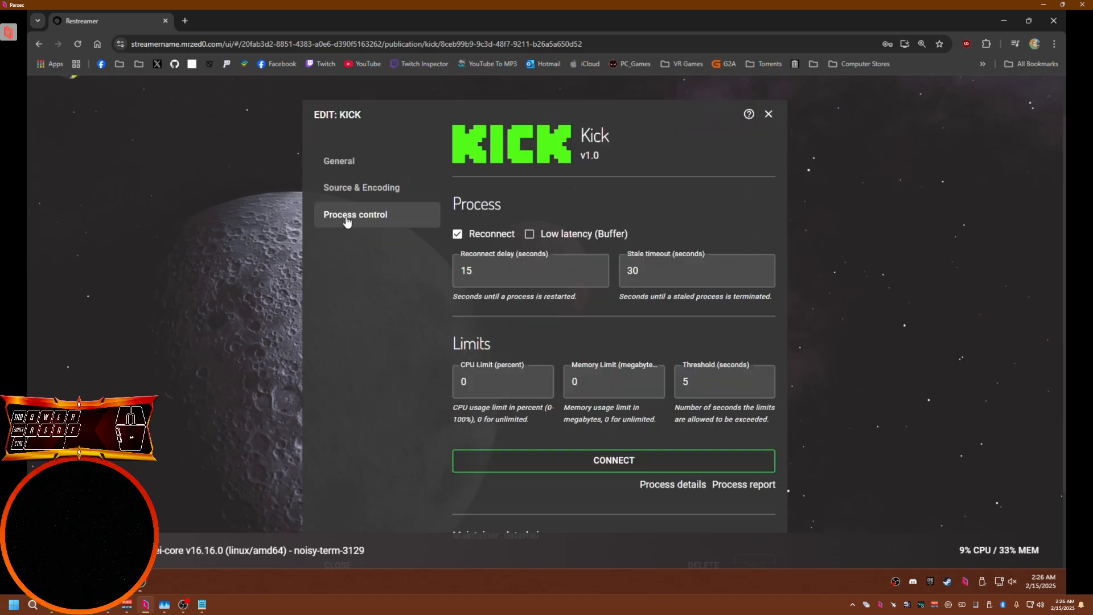
click(530, 235)
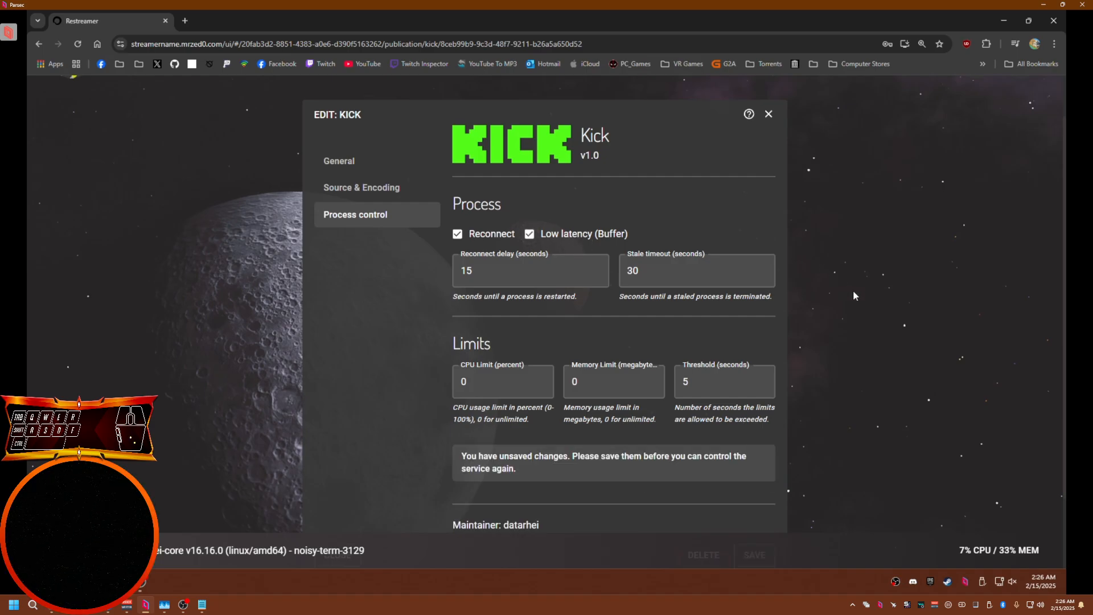
scroll(853, 292, down, 2)
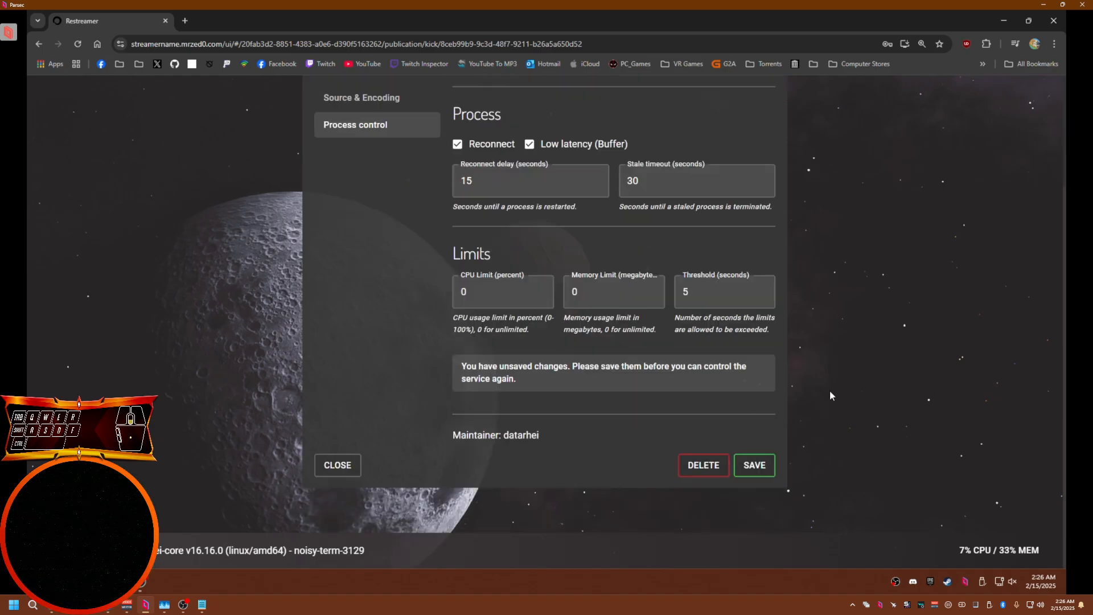
click(753, 466)
scroll(767, 215, up, 3)
click(770, 171)
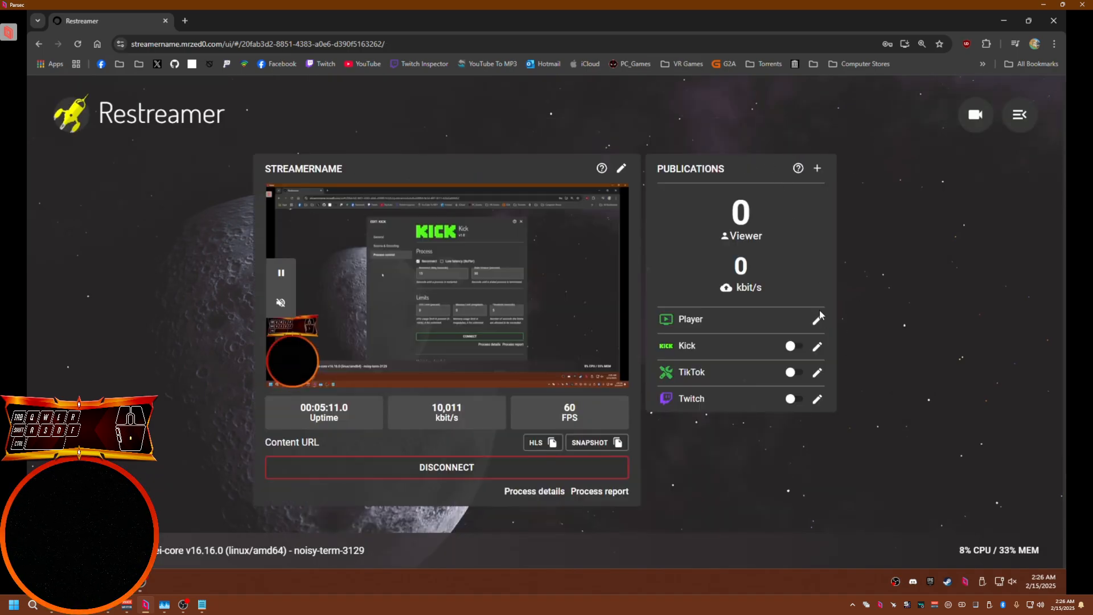
Enable Low latency (Buffer) in the TikTok publication's process control, save, and close it
click(817, 373)
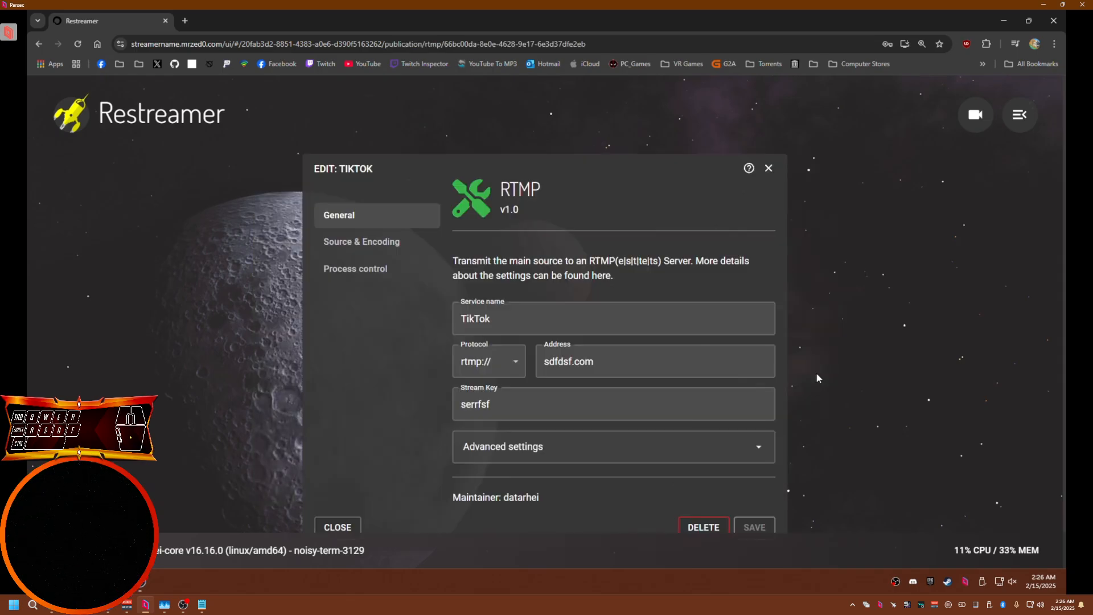
click(342, 274)
click(530, 288)
scroll(819, 436, down, 2)
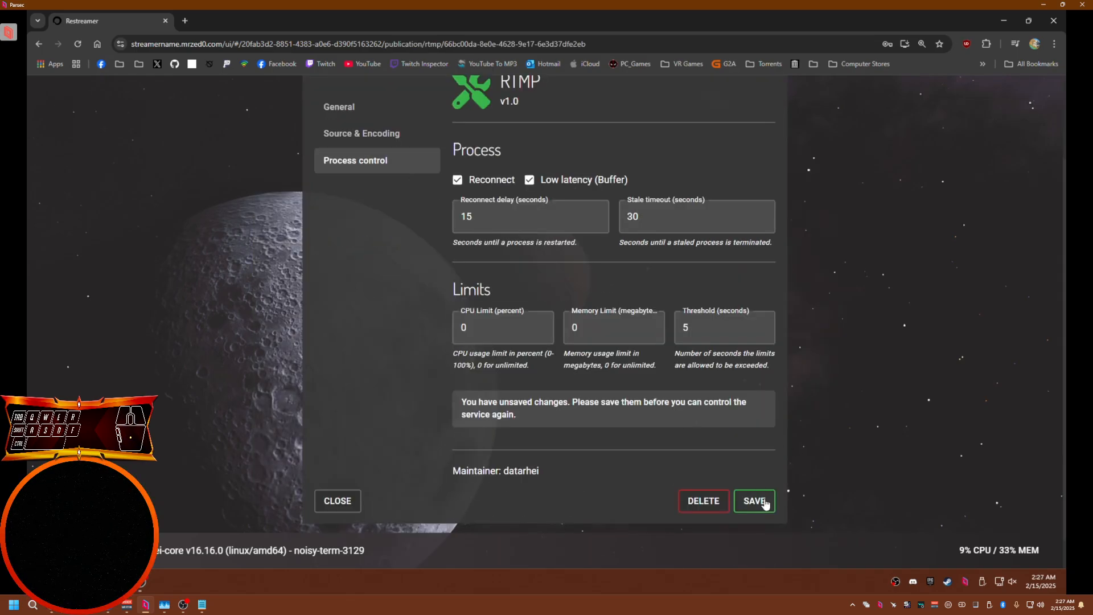
click(763, 505)
scroll(814, 445, up, 2)
click(767, 170)
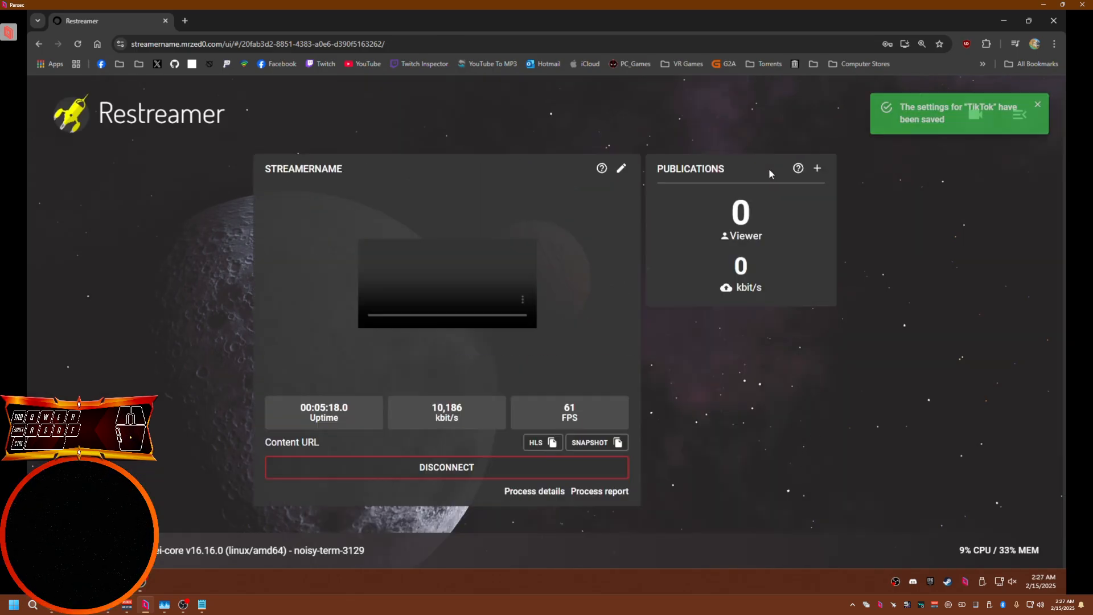
Enable Low latency (Buffer) in the Twitch publication's process control, save, and close it
click(818, 399)
click(359, 270)
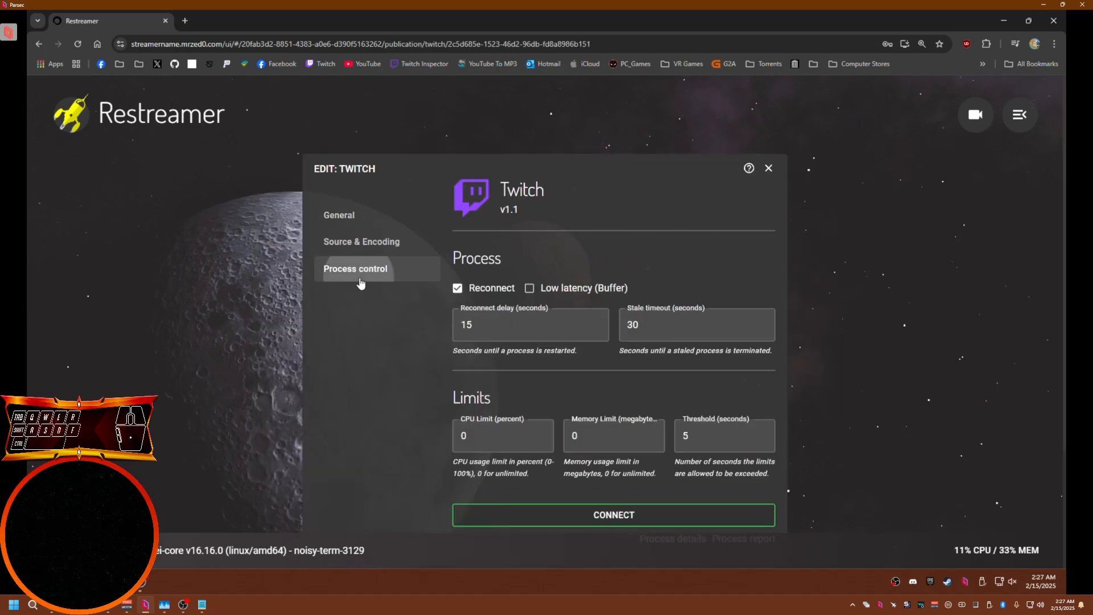
click(547, 289)
scroll(817, 395, down, 2)
click(754, 509)
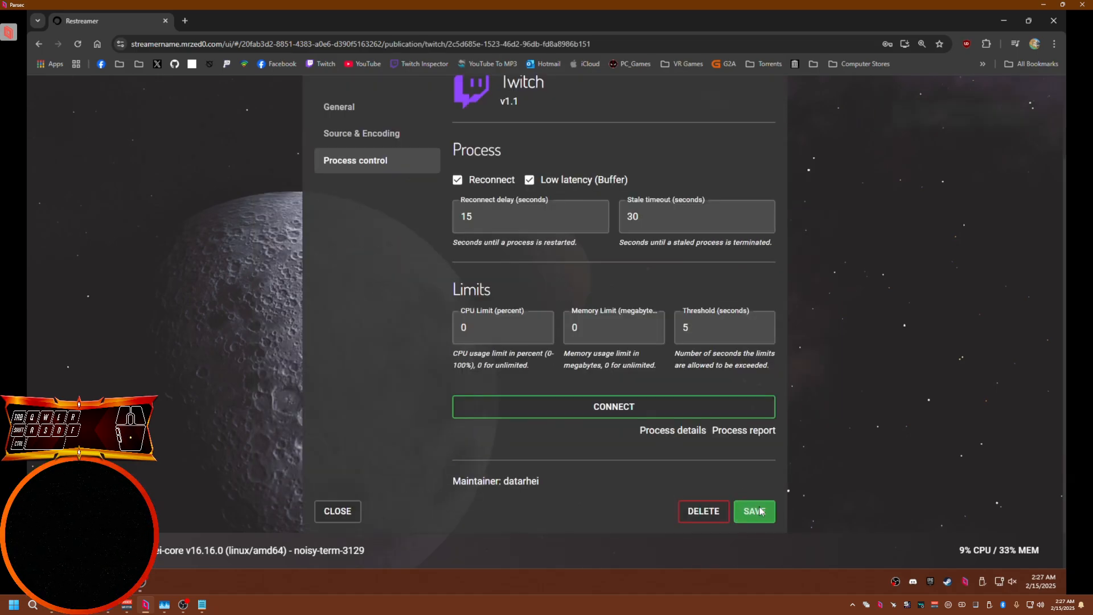
scroll(831, 456, up, 2)
click(768, 170)
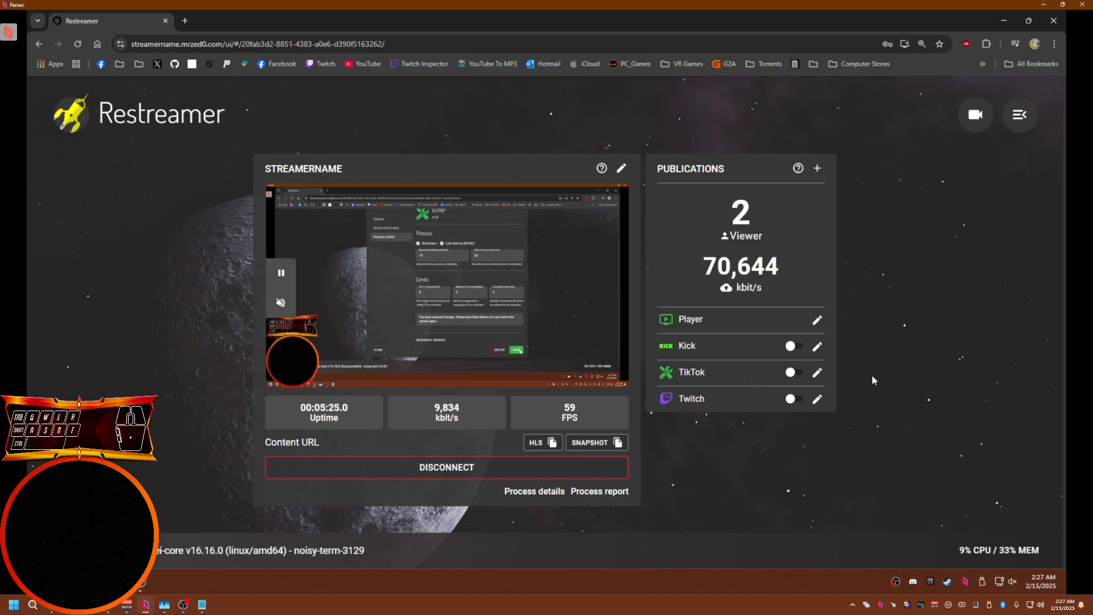
Set Kick's video codec back to Passthrough (copy), save, and close the editor
click(817, 346)
click(356, 244)
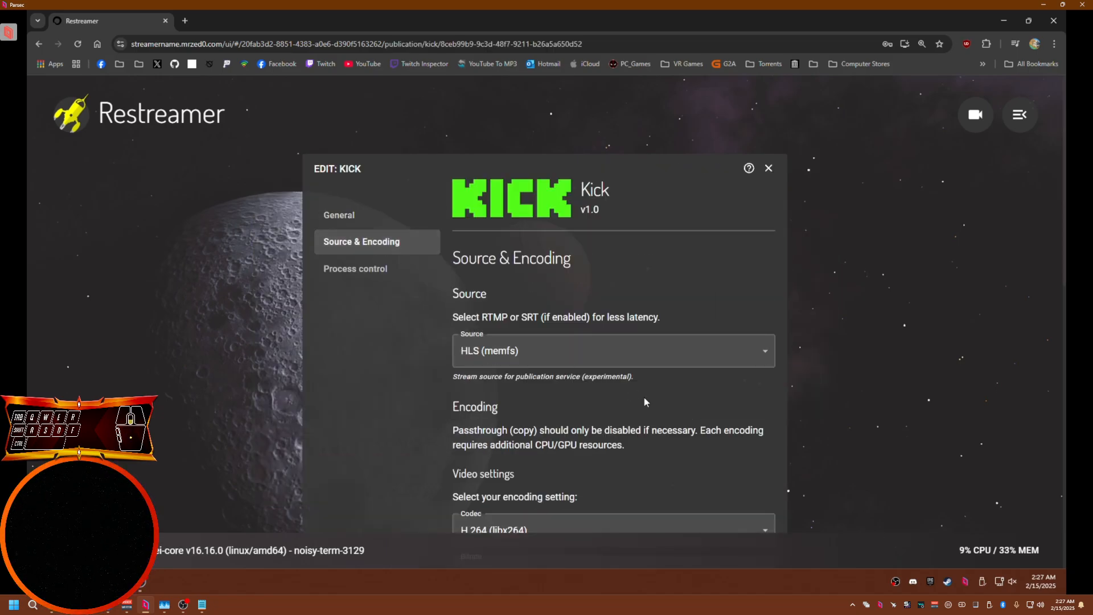
scroll(644, 398, down, 3)
click(542, 376)
click(522, 423)
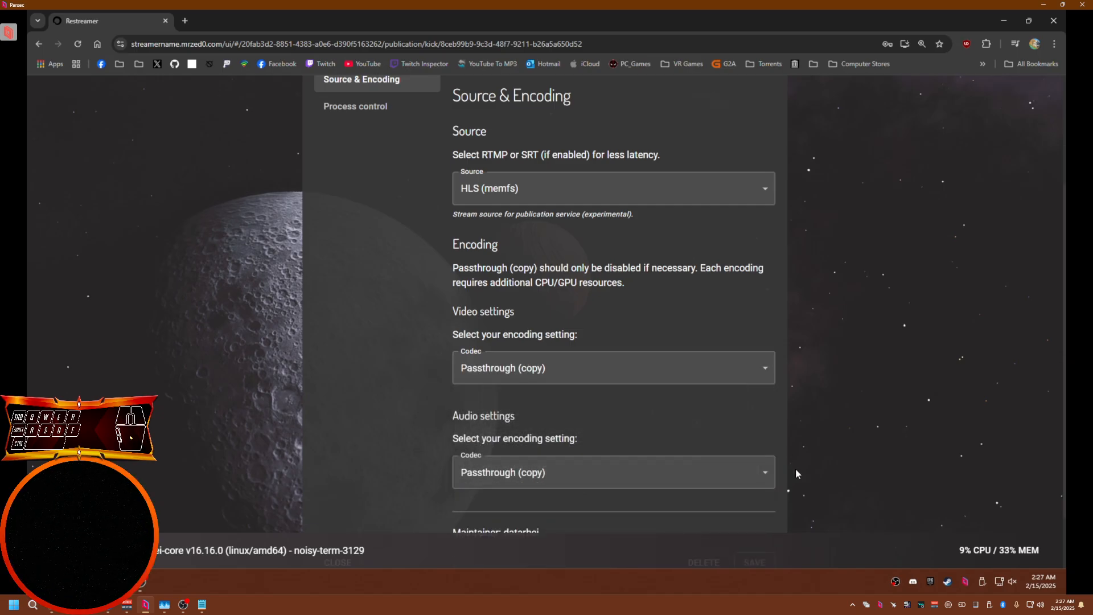
scroll(793, 472, down, 2)
click(753, 490)
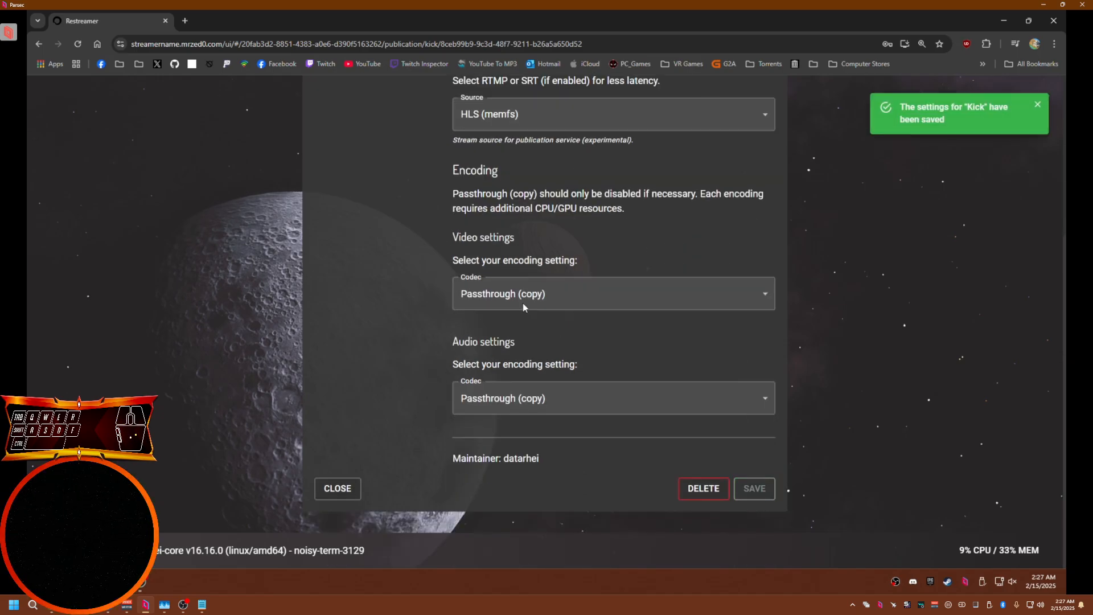
scroll(832, 394, up, 2)
scroll(832, 395, up, 3)
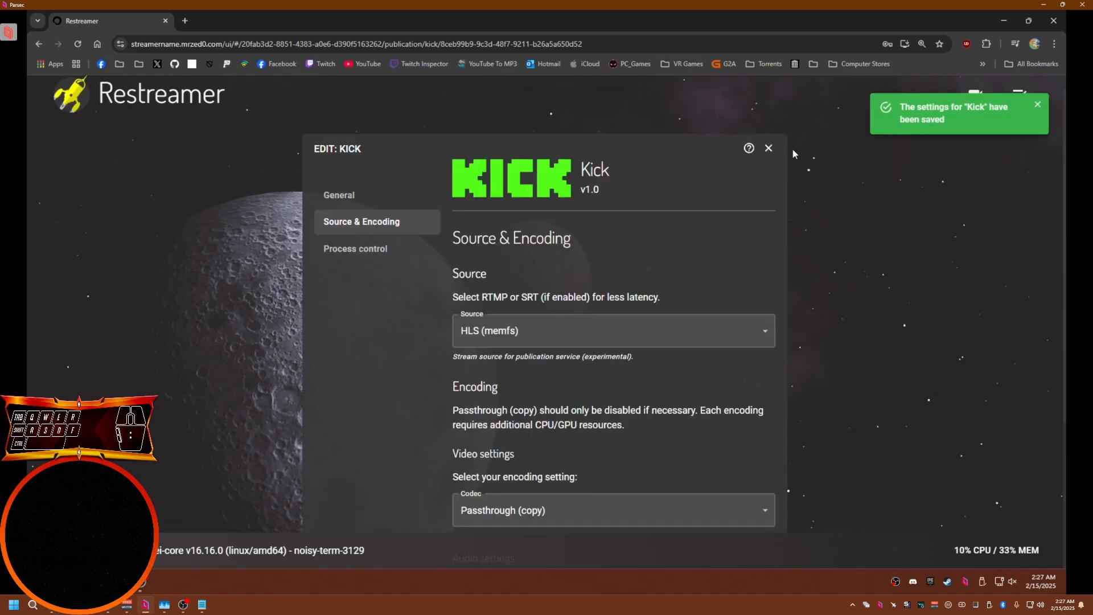
click(769, 146)
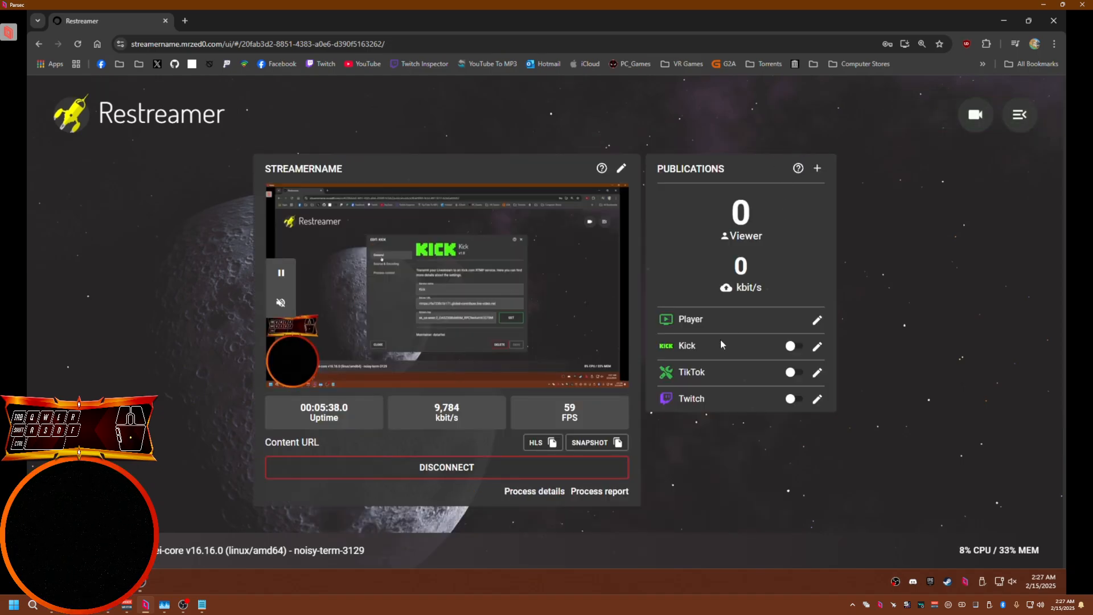
drag(715, 398, 666, 403)
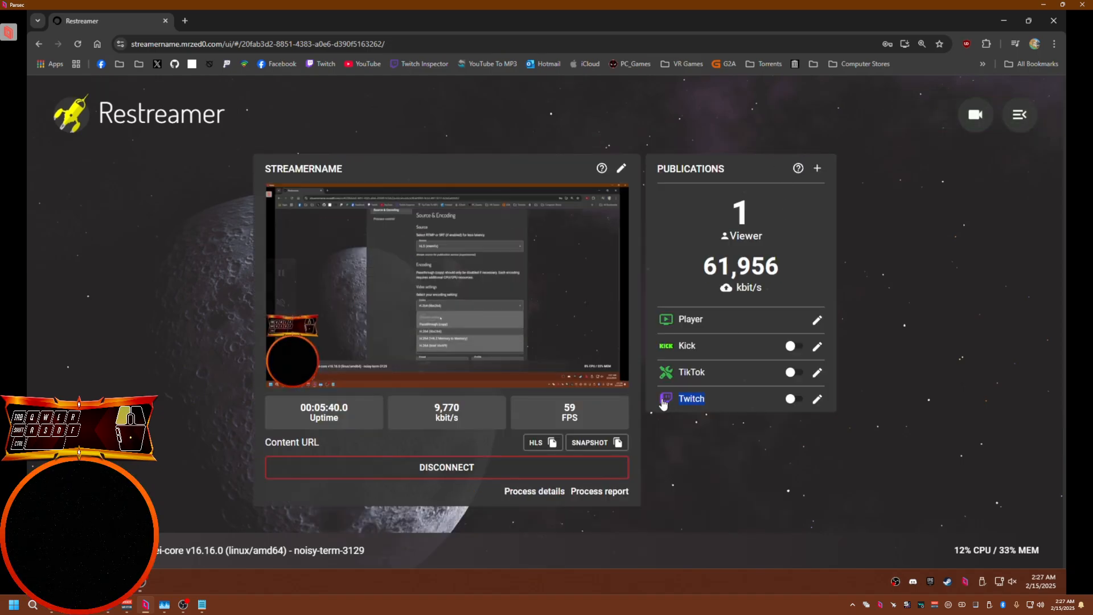
Open the Twitch publication's Source & Encoding settings to review them, then close the editor
click(817, 399)
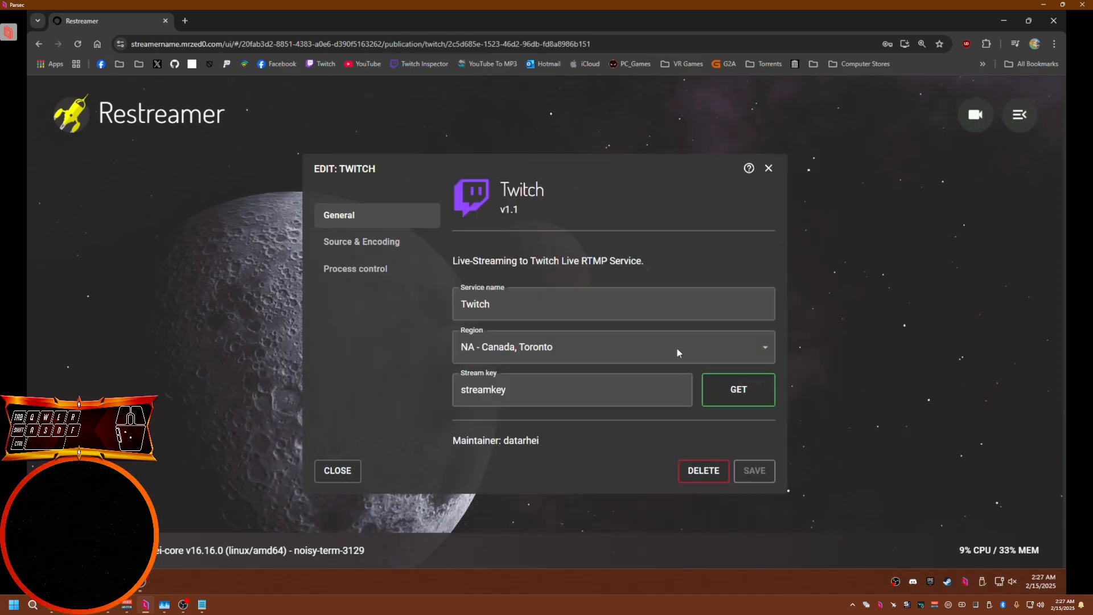
click(342, 242)
scroll(529, 367, down, 3)
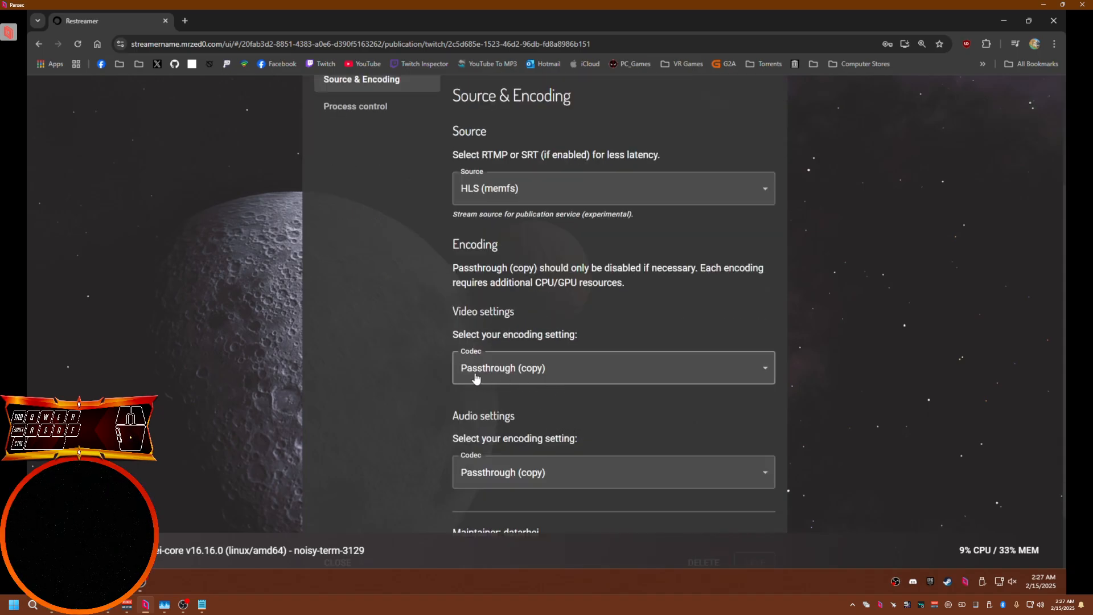
scroll(650, 427, up, 3)
click(770, 168)
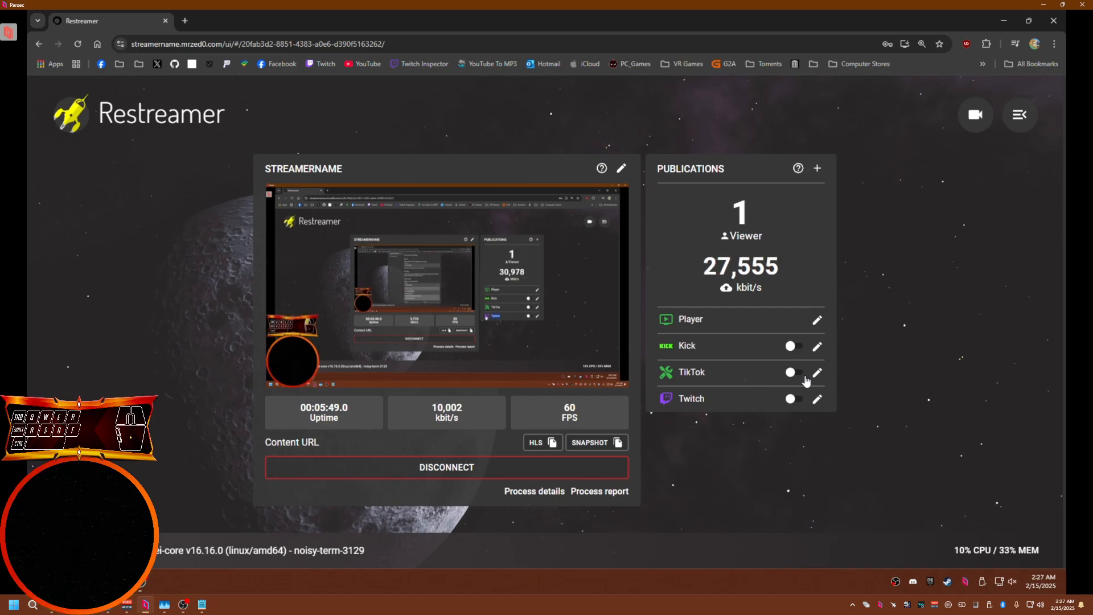
Switch the Kick publication on and then off again
drag(716, 345, 647, 341)
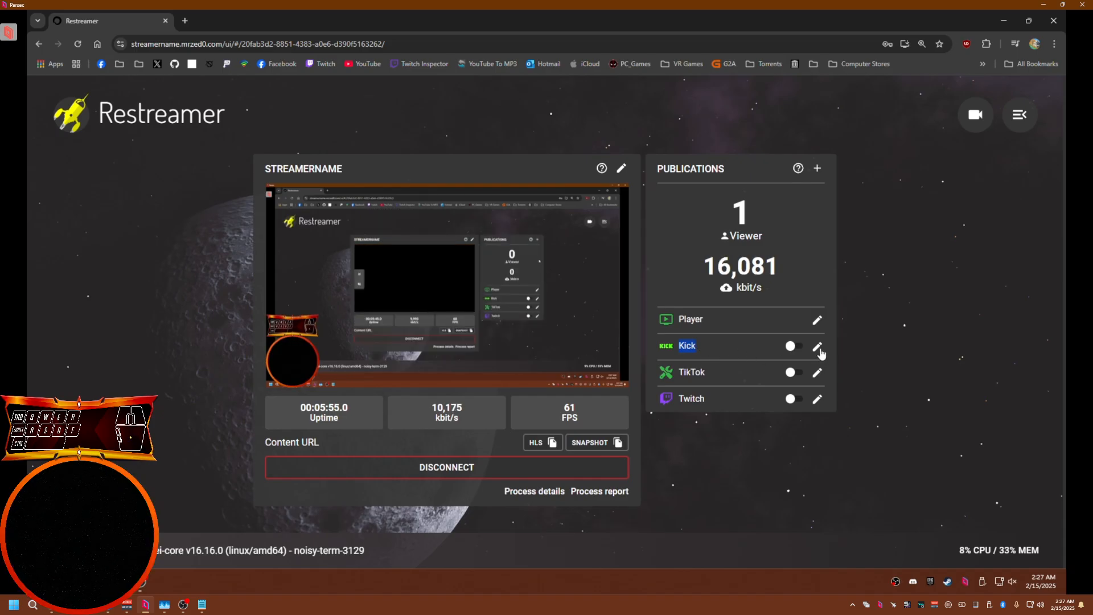
click(797, 347)
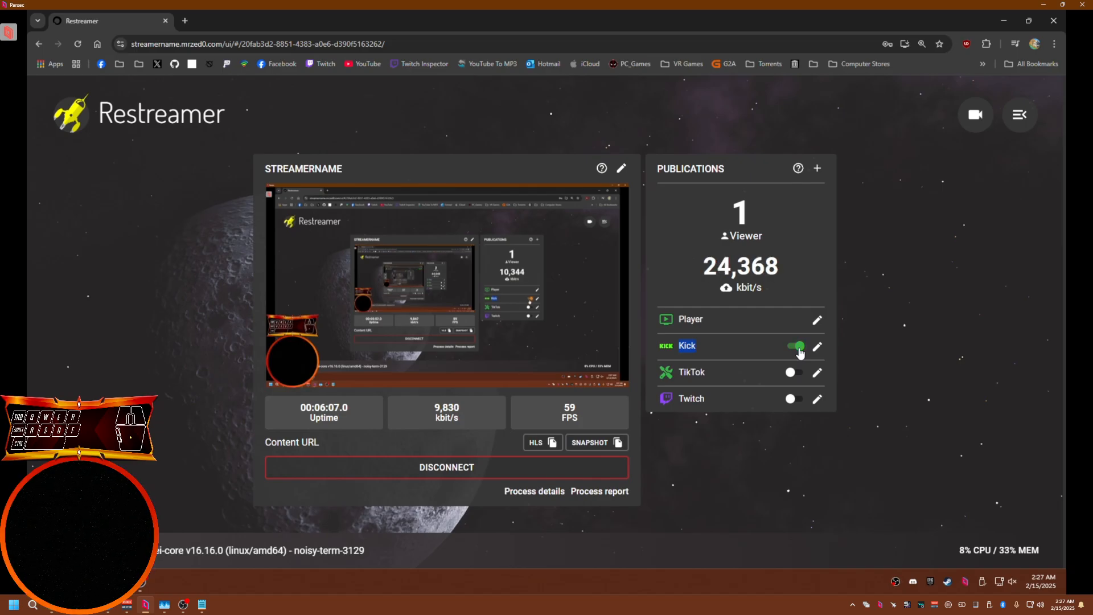
click(887, 366)
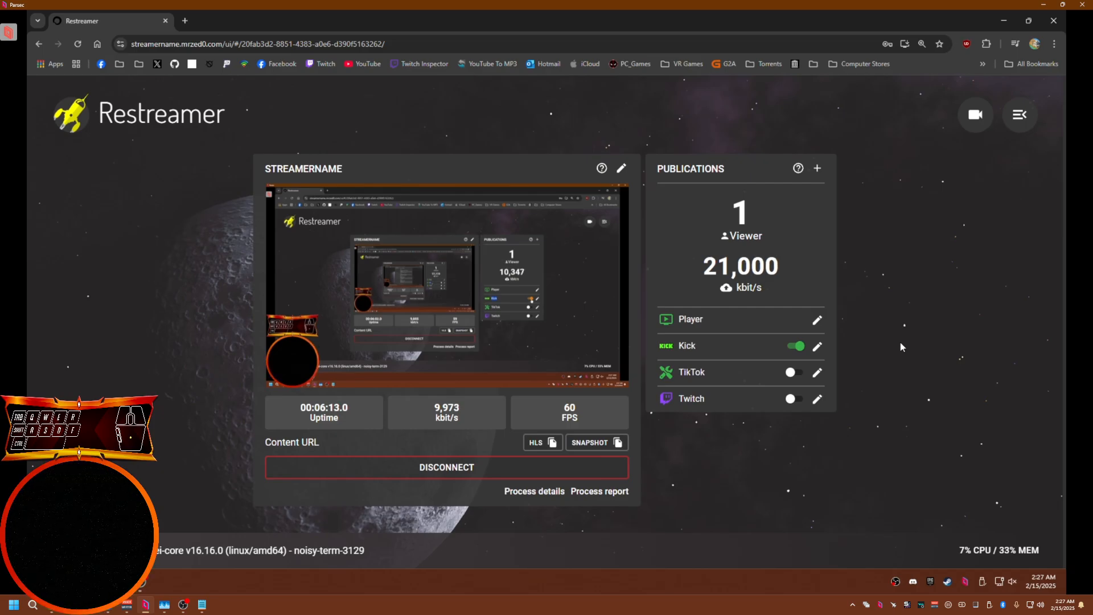
click(798, 348)
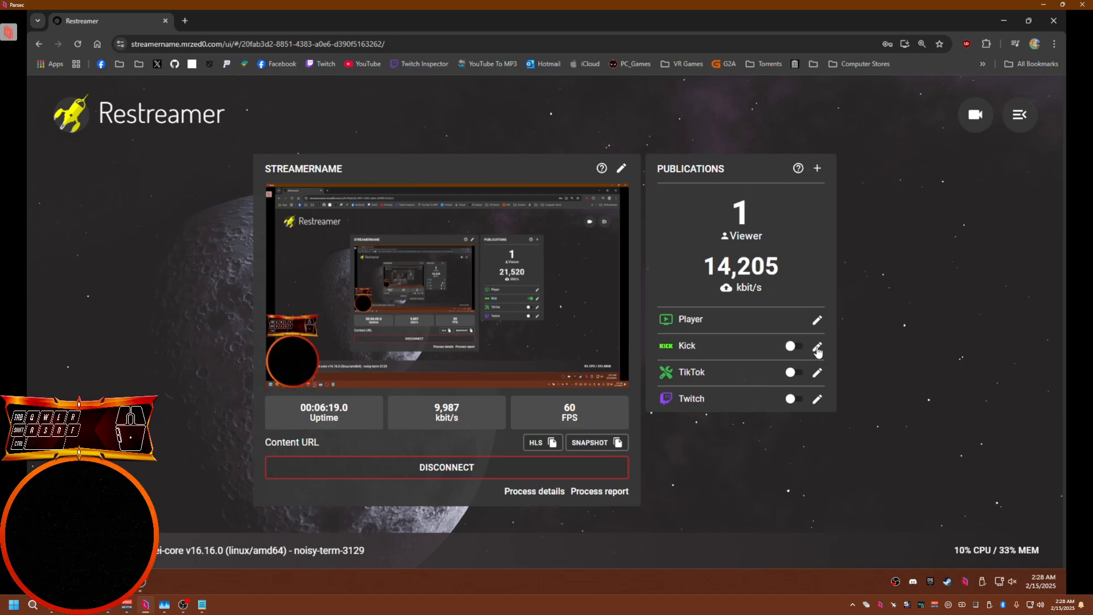
Review the Kick publication's Source & Encoding settings, then close the editor
click(818, 349)
click(367, 244)
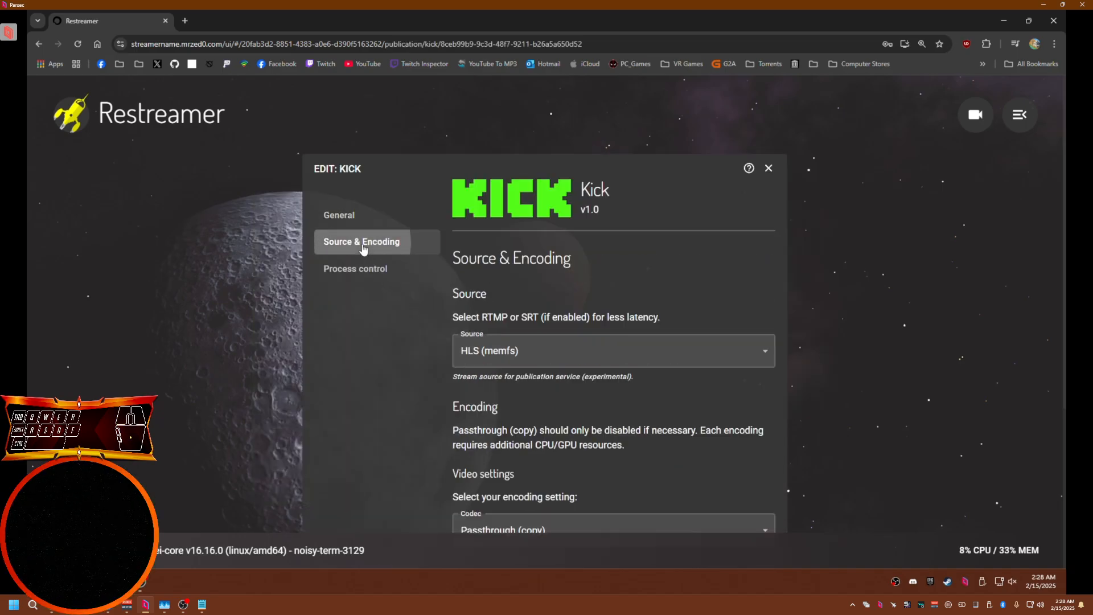
scroll(464, 428, down, 1)
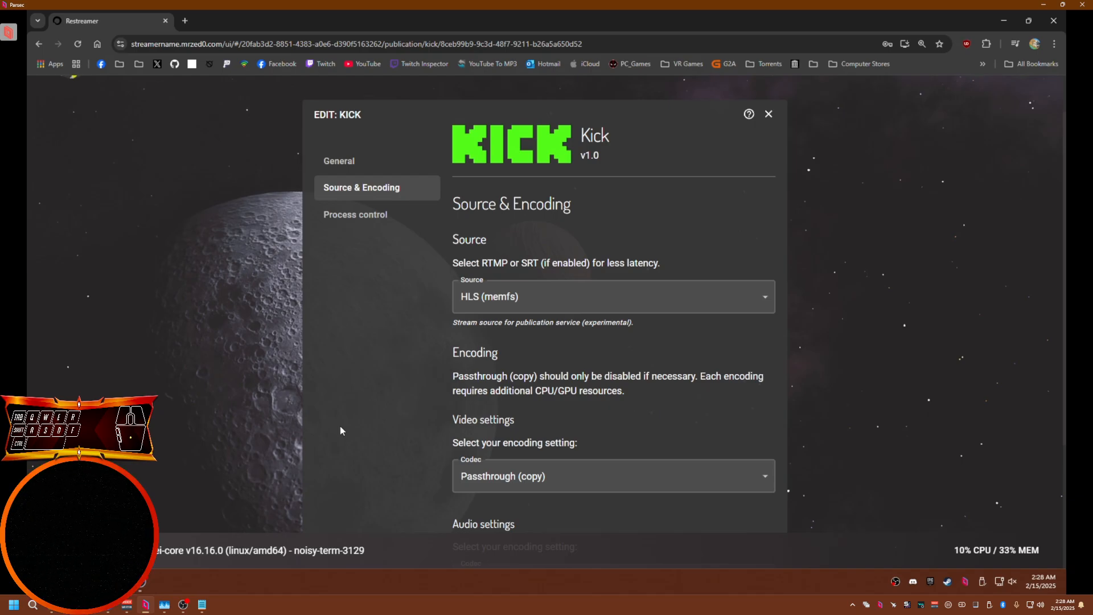
scroll(340, 426, down, 1)
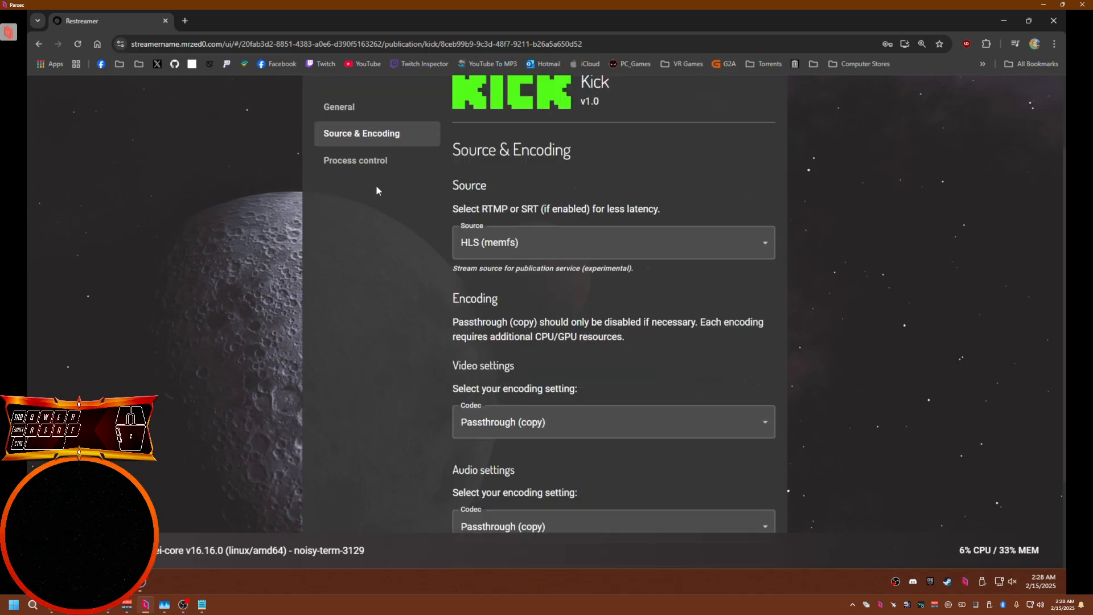
scroll(609, 188, up, 2)
click(768, 170)
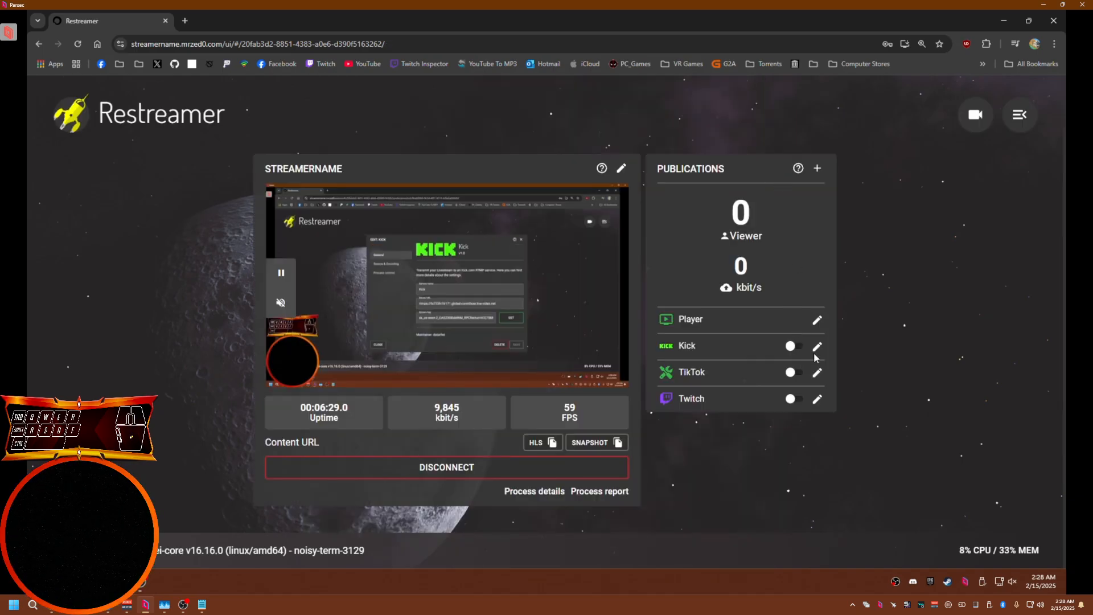
Set Kick's video codec to H.264 (libx264) with a framerate of 60 and a bitrate of 8192 kbit/s
click(818, 347)
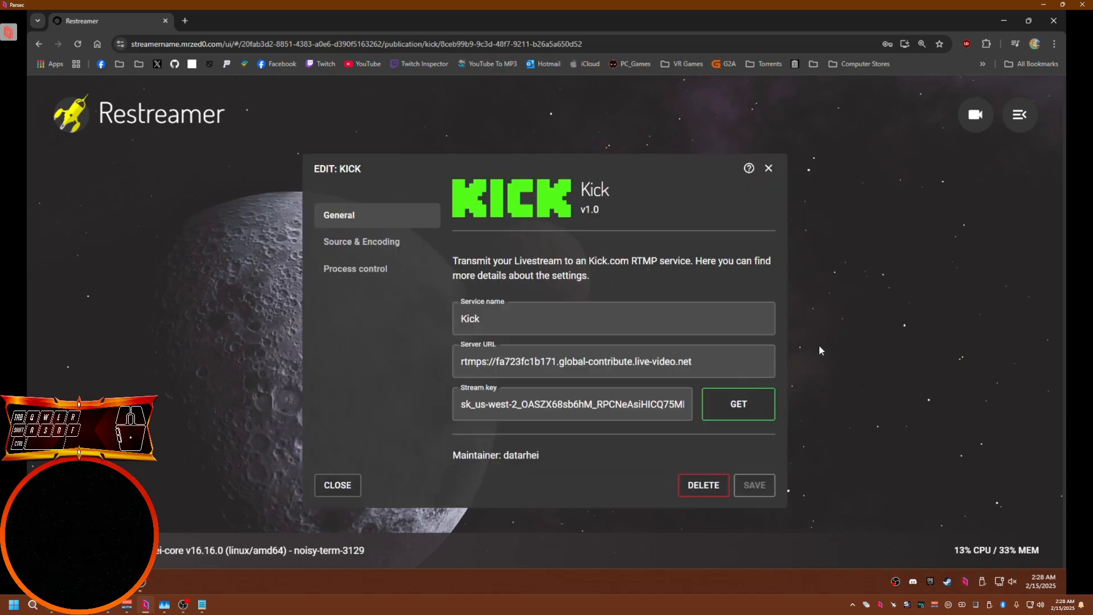
click(339, 245)
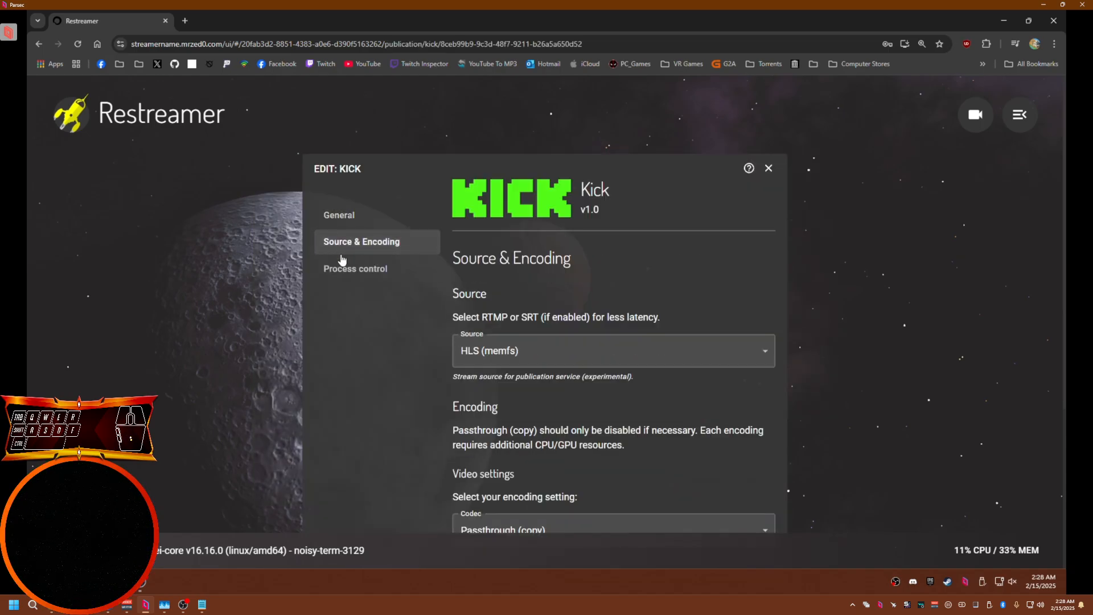
scroll(363, 350, down, 4)
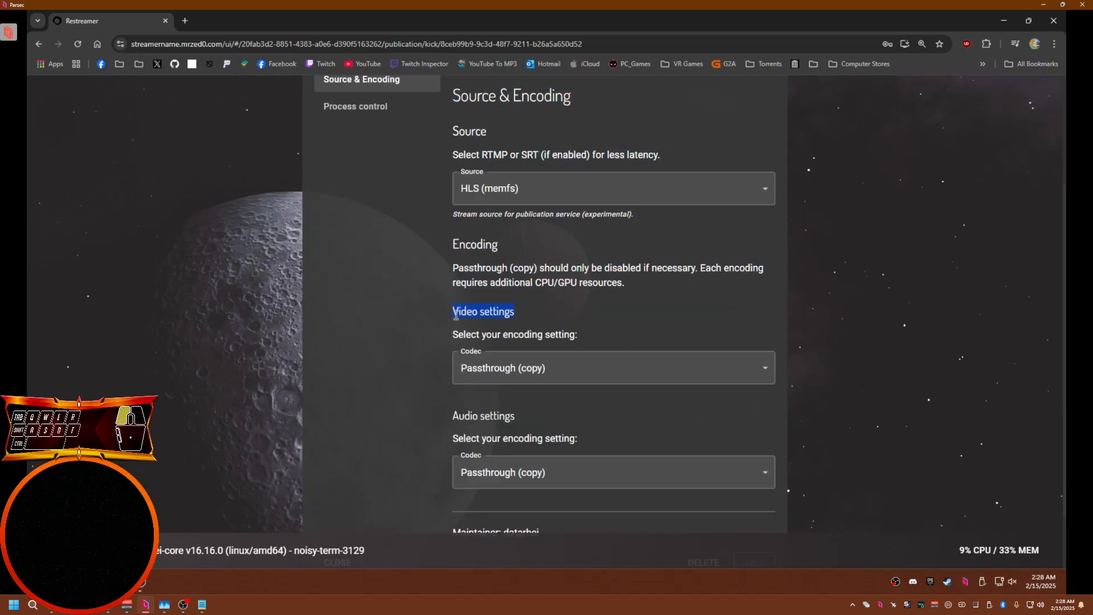
click(495, 369)
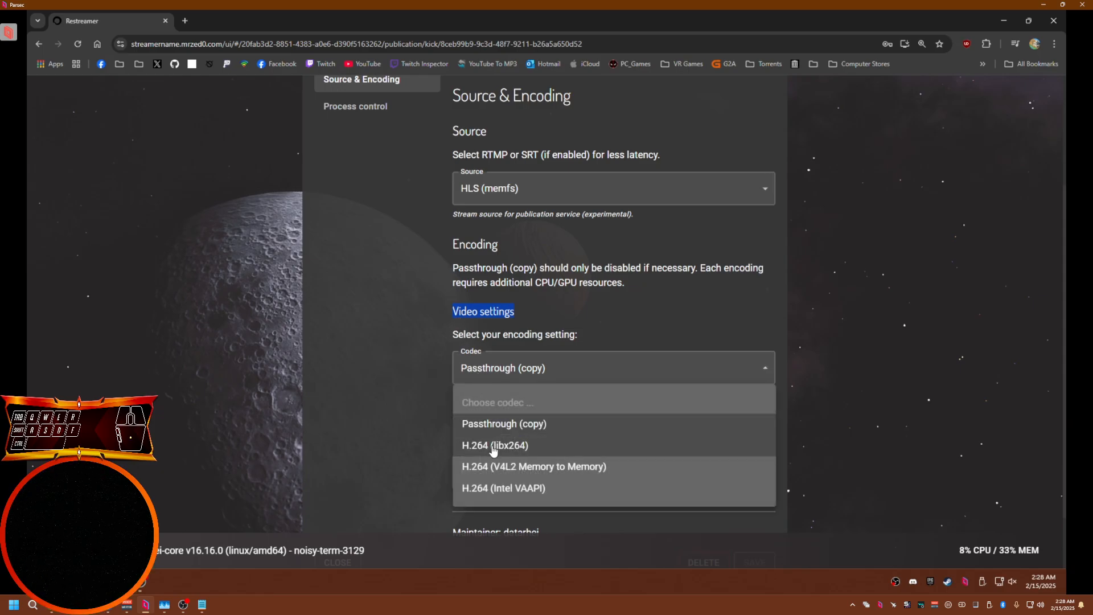
click(493, 447)
scroll(487, 399, down, 2)
click(479, 341)
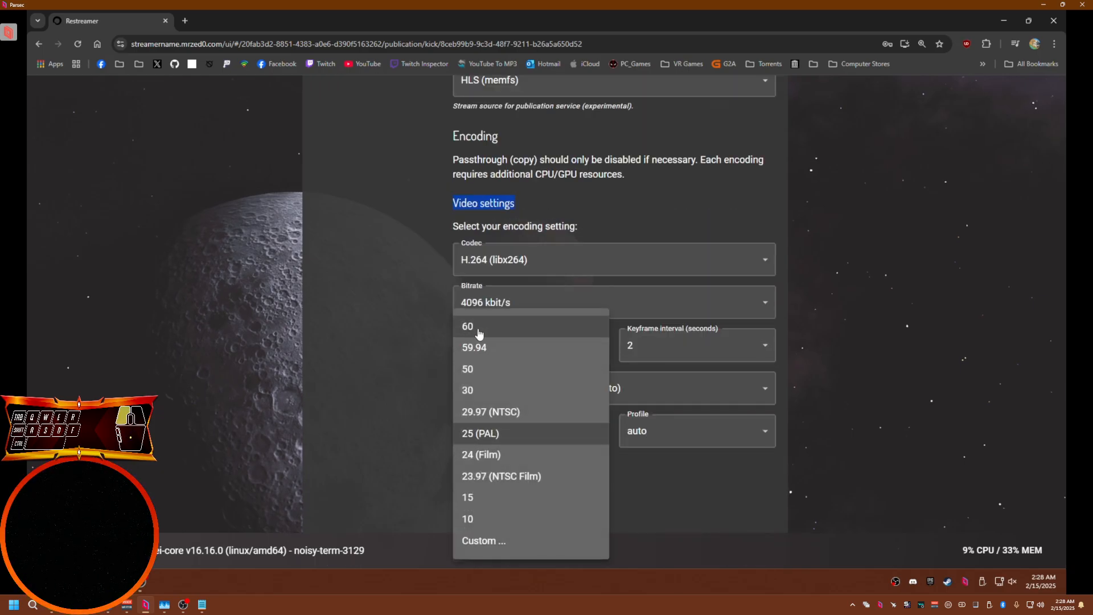
click(479, 333)
click(494, 308)
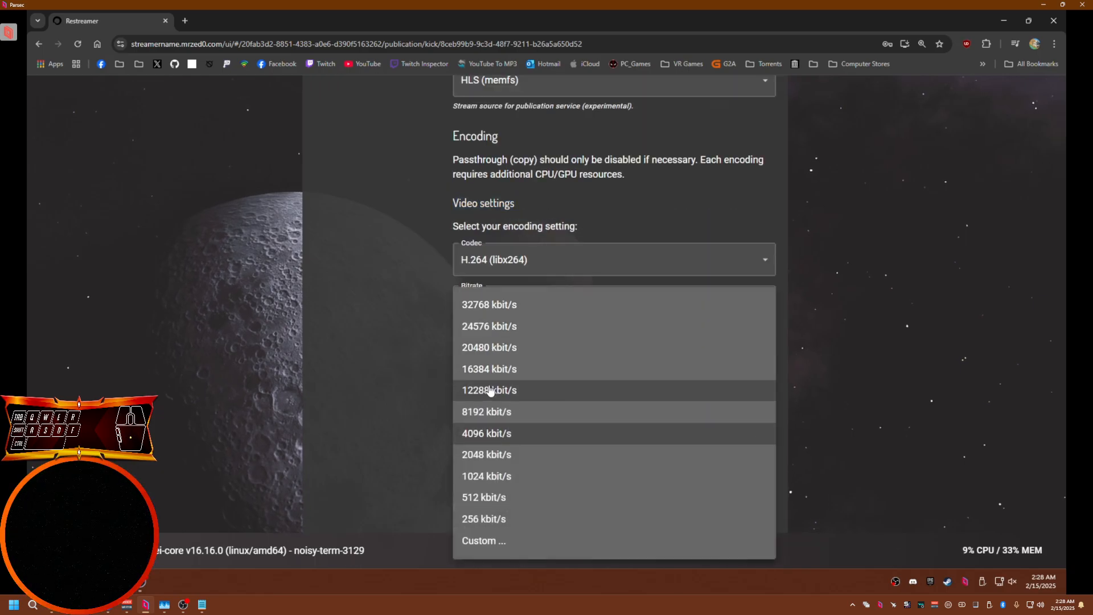
click(489, 412)
Set Kick's framerate mode to Constant frame rate (CFR), preset veryfast, profile main, and save
click(536, 392)
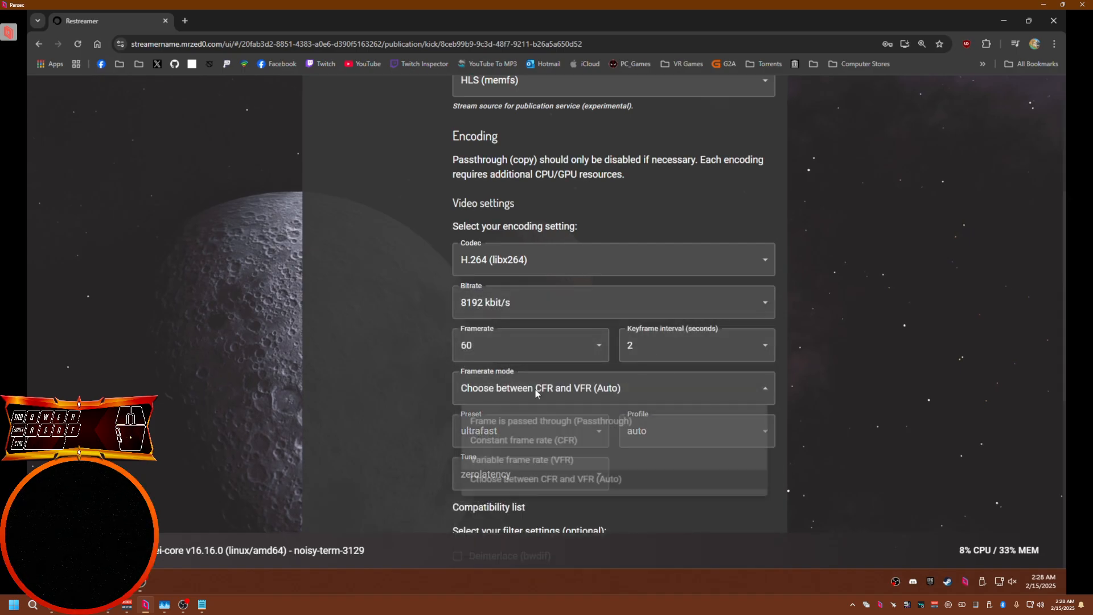
click(515, 441)
click(504, 434)
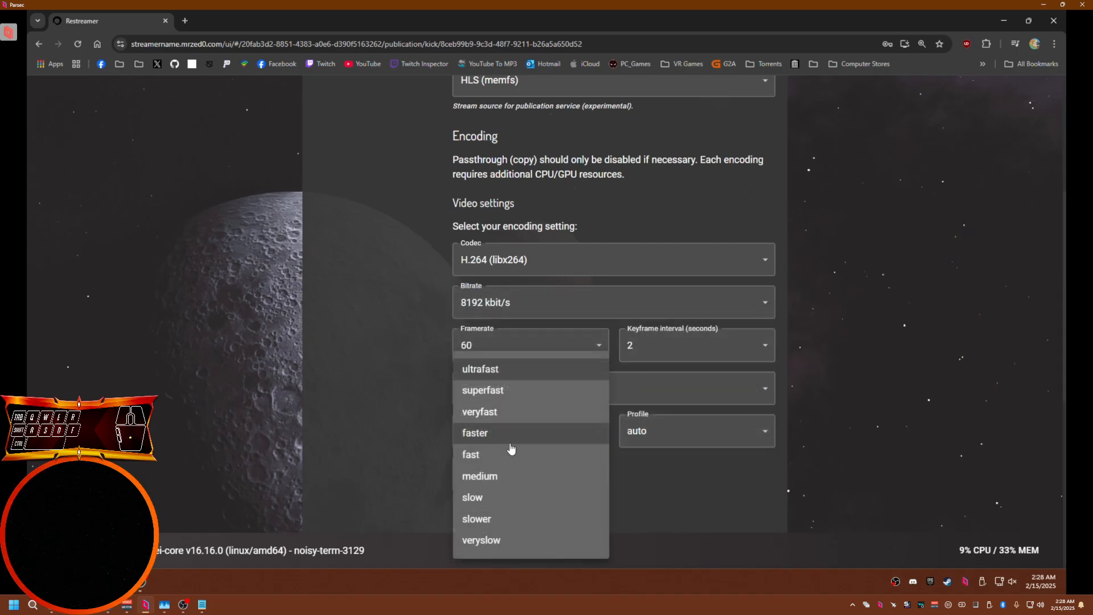
click(494, 422)
click(662, 437)
click(646, 508)
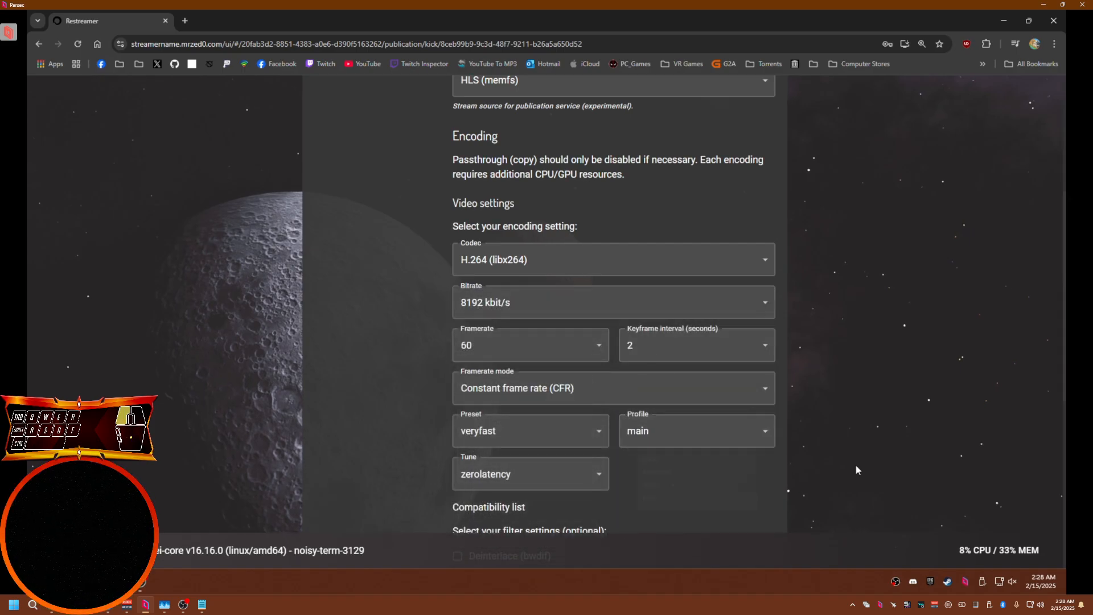
scroll(856, 466, down, 1)
scroll(435, 435, down, 1)
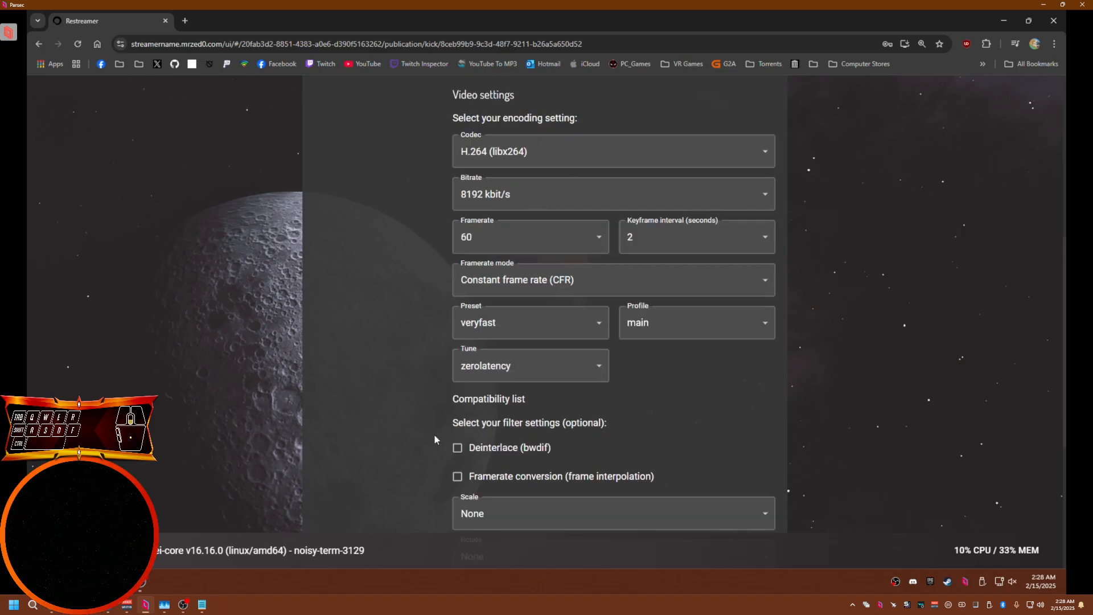
scroll(435, 435, down, 5)
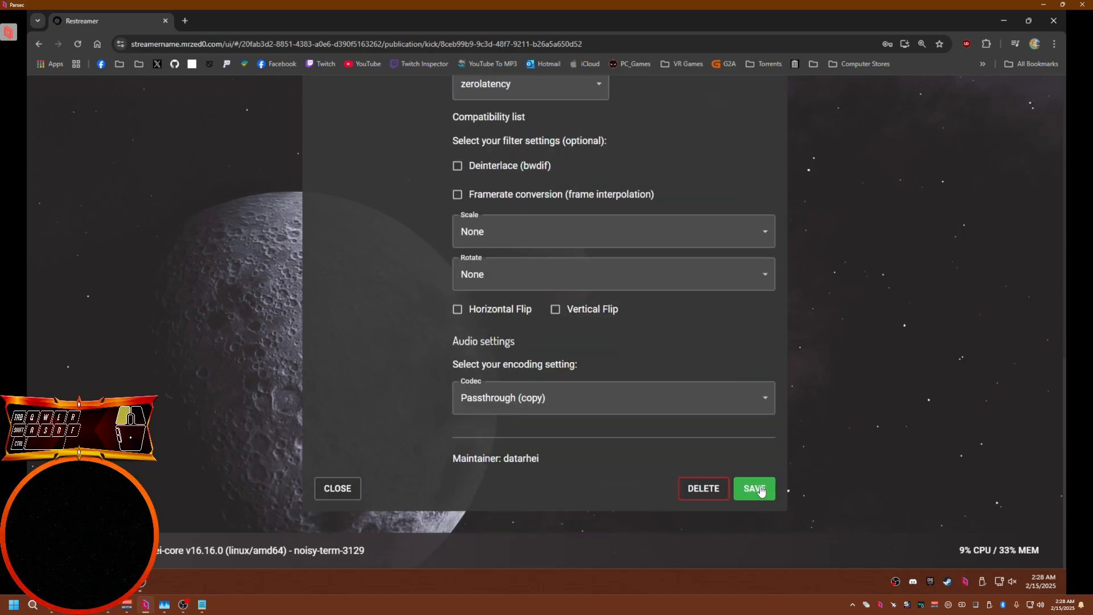
click(761, 492)
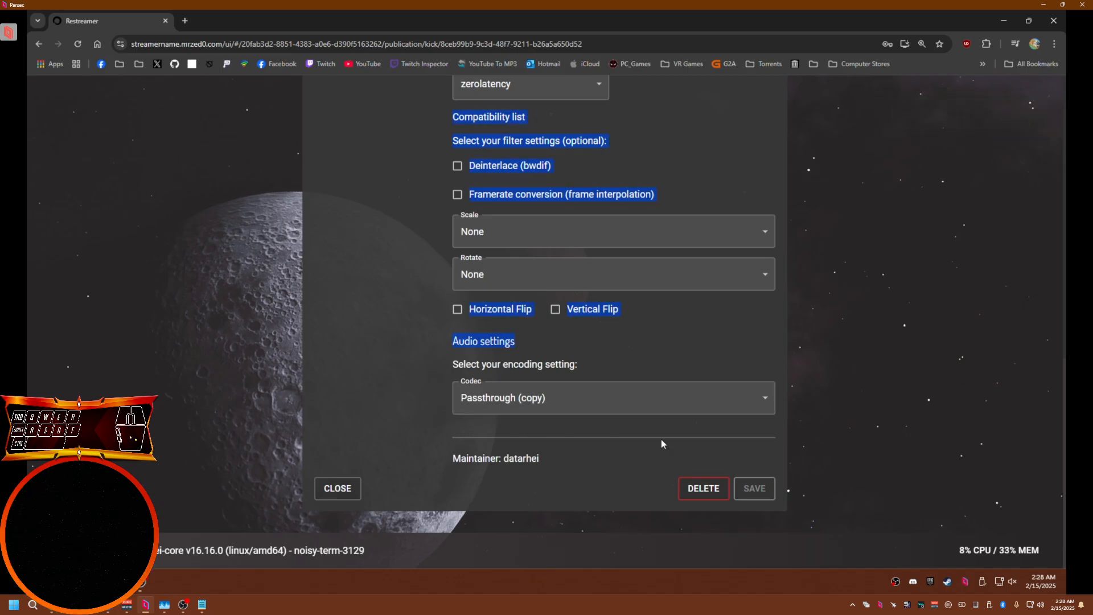
Review the saved Kick encoding settings and close the editor
scroll(880, 422, up, 8)
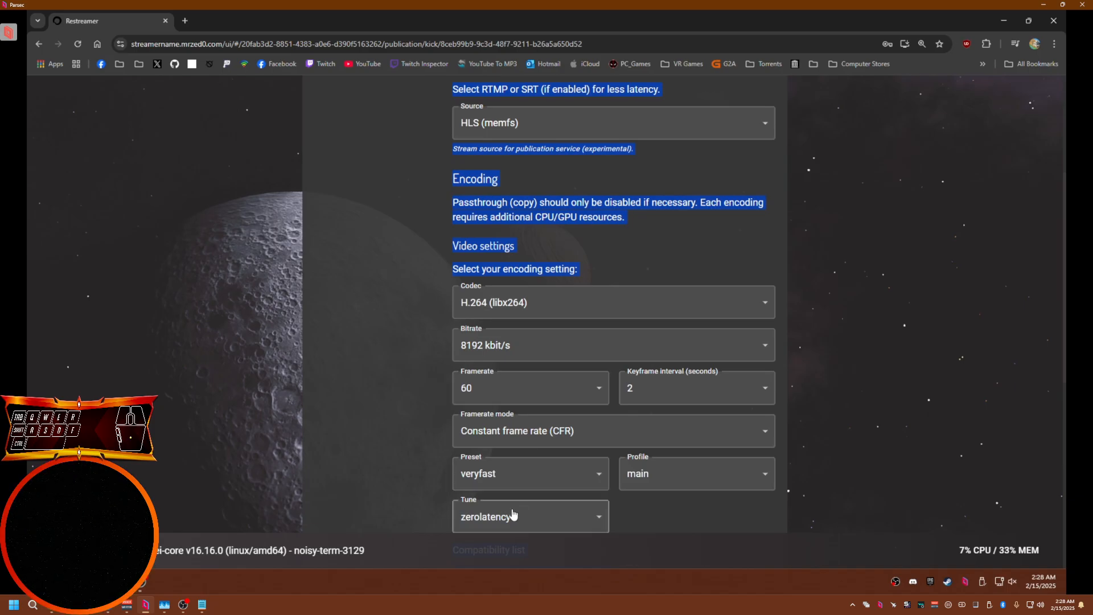
scroll(501, 467, down, 7)
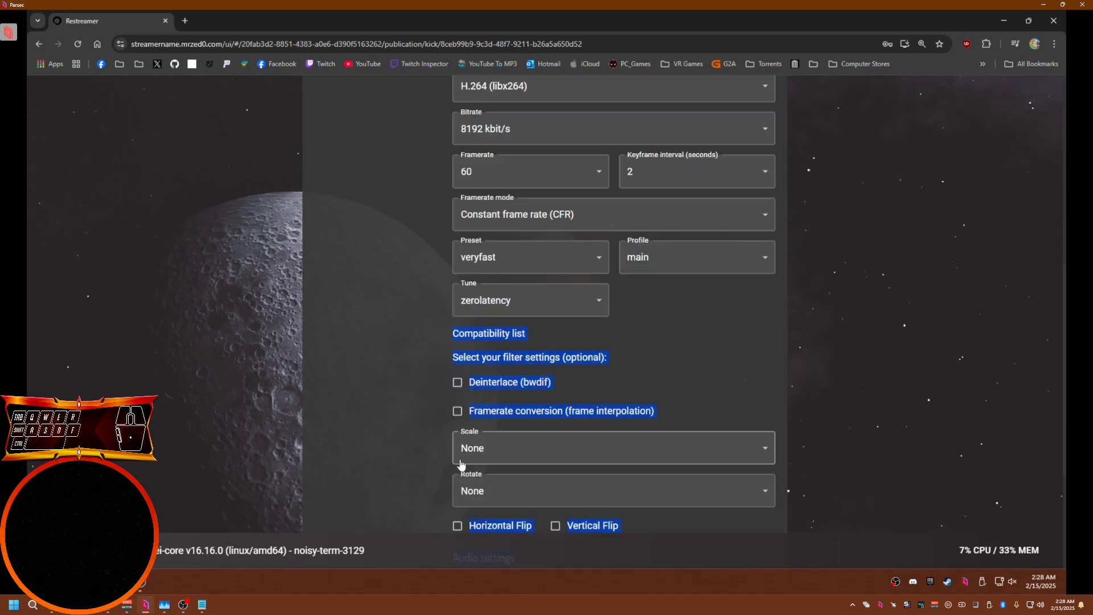
scroll(414, 447, up, 6)
click(404, 448)
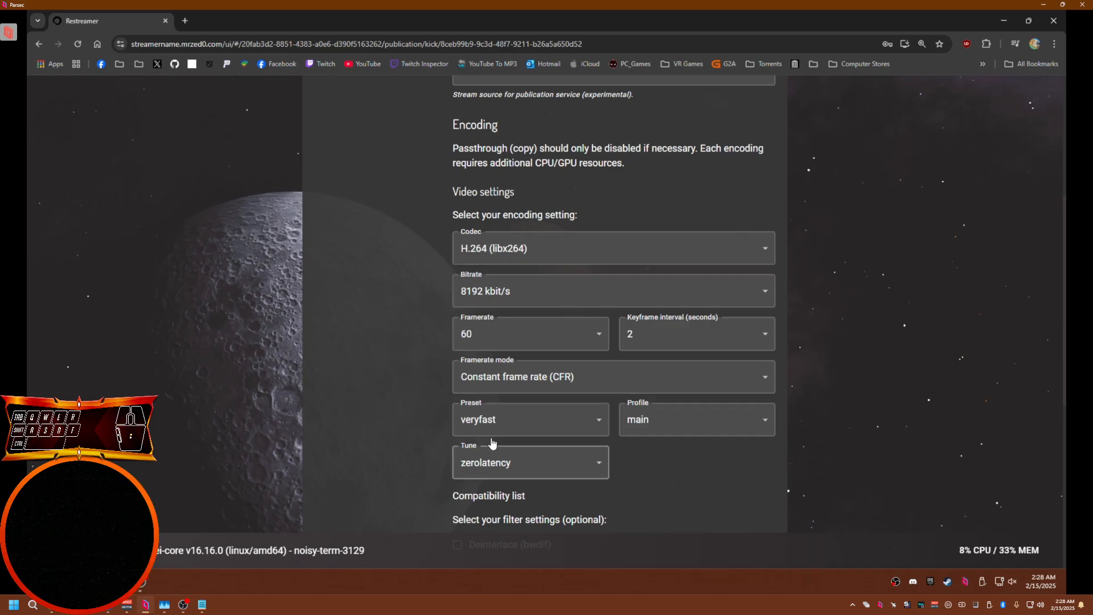
click(472, 295)
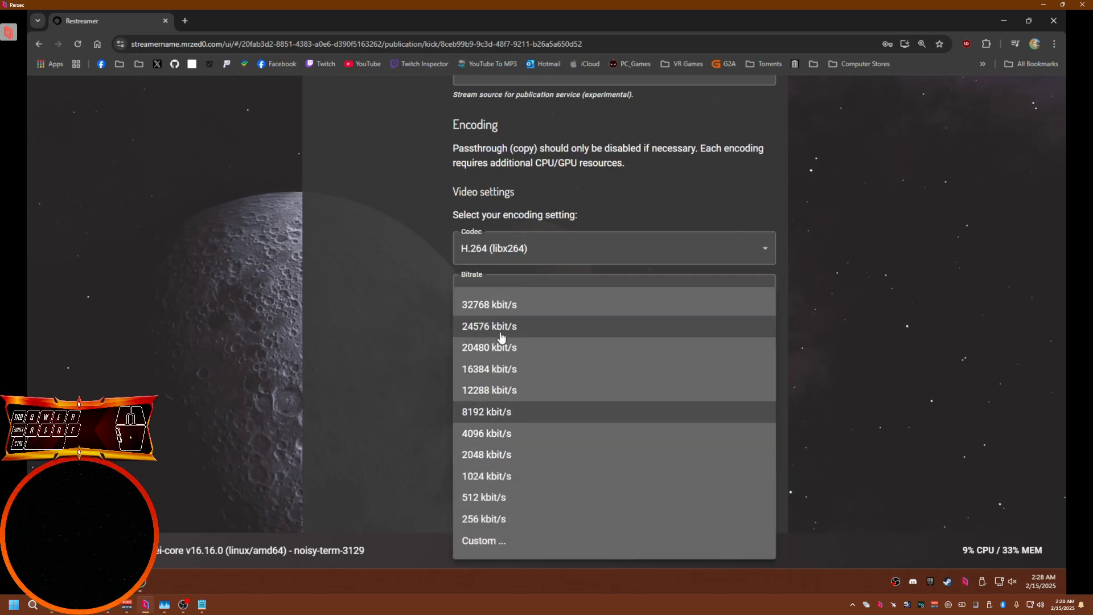
click(383, 392)
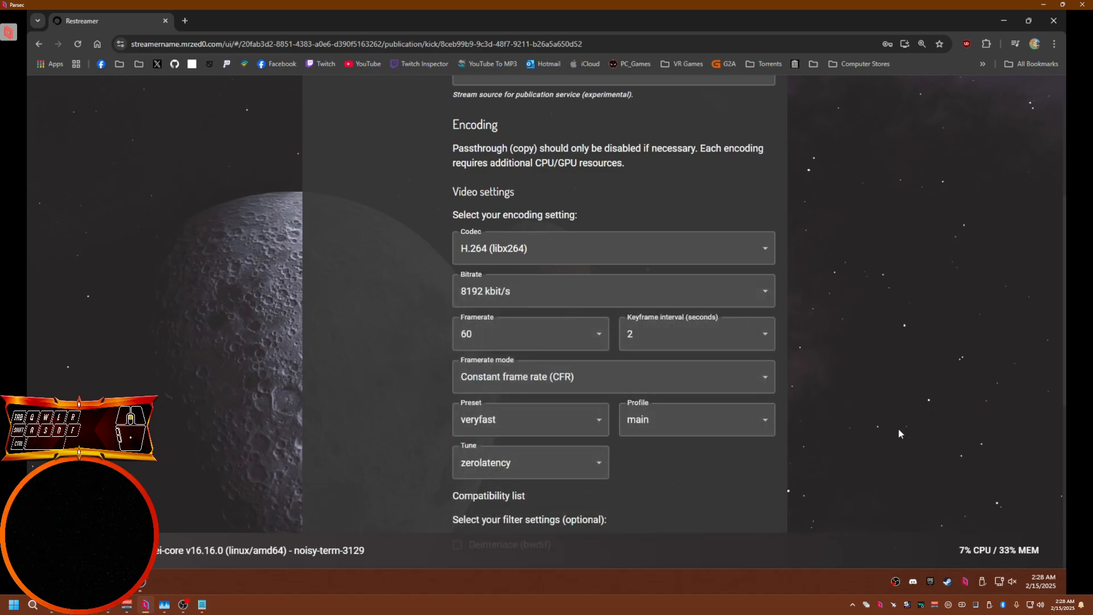
scroll(899, 428, up, 5)
click(769, 168)
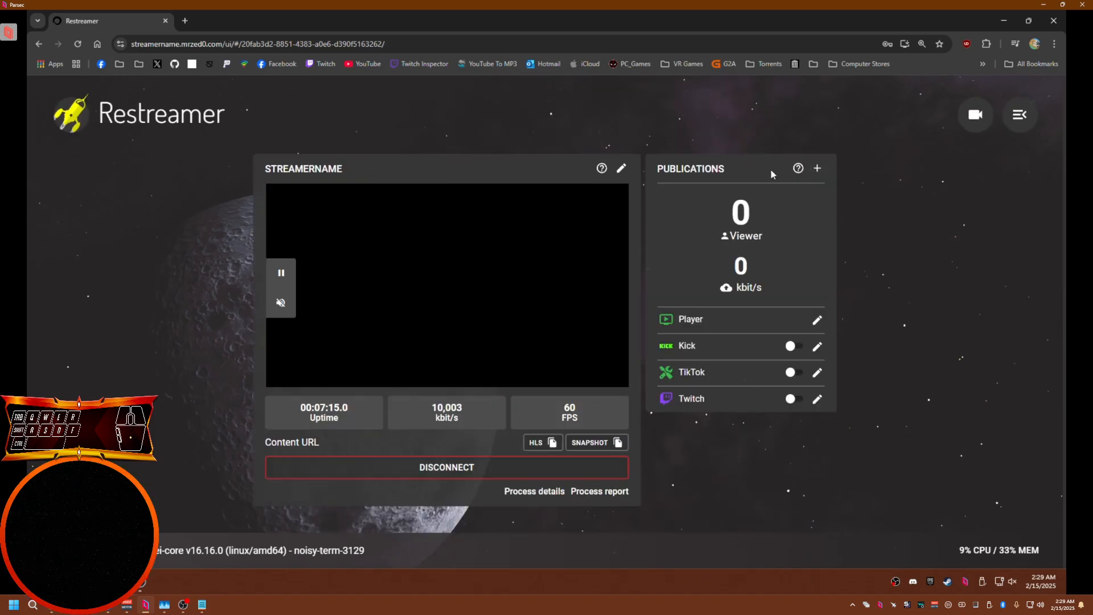
Start the Kick publication
click(795, 347)
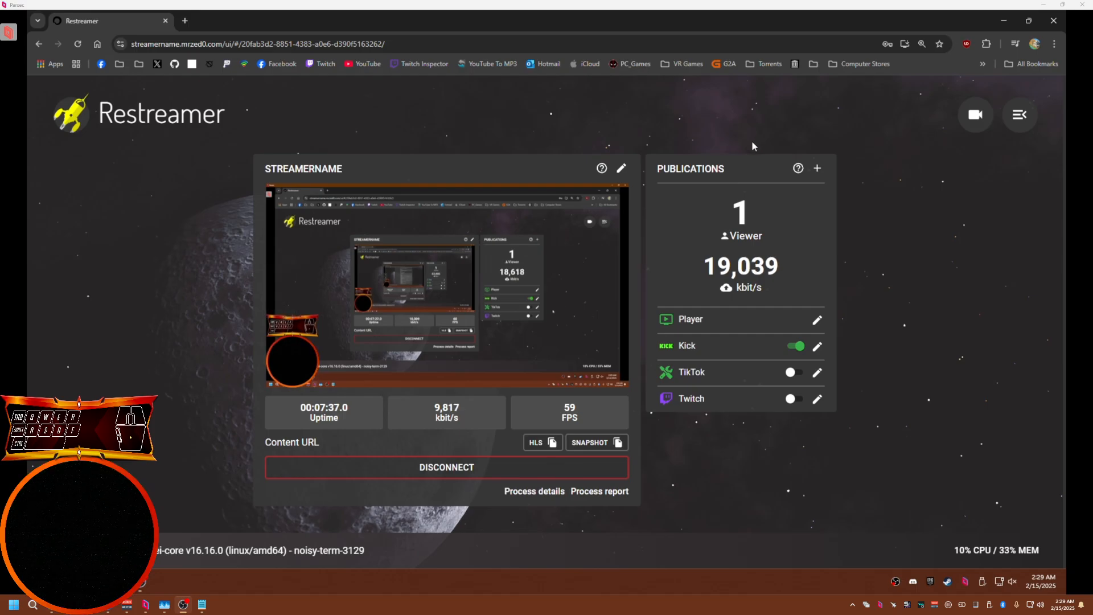
Switch to OBS, stop streaming, and minimize its window
key(alt+Tab)
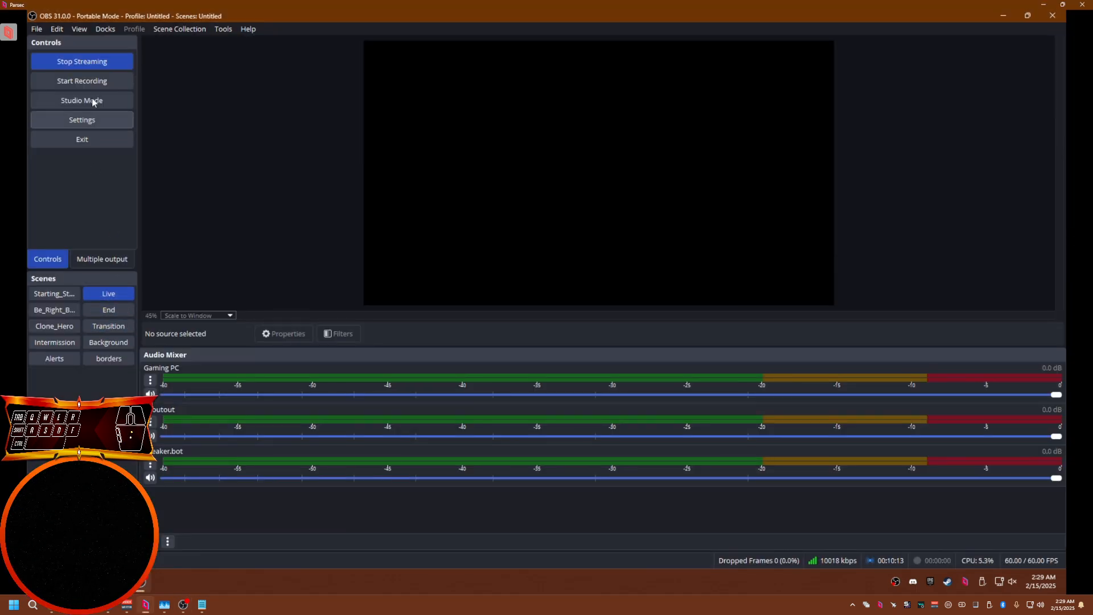
click(81, 64)
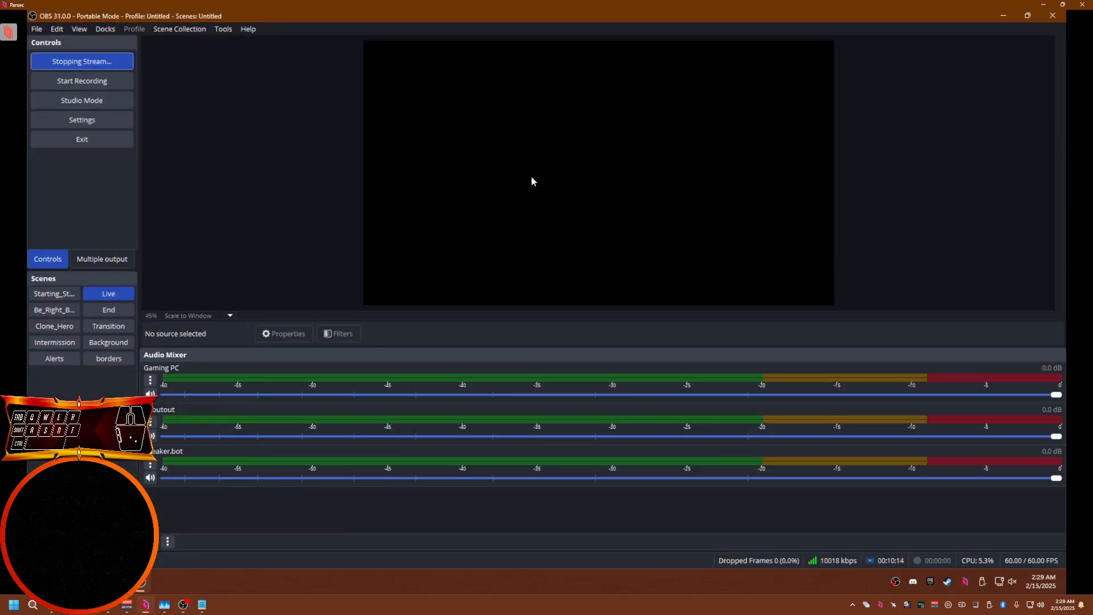
click(1002, 15)
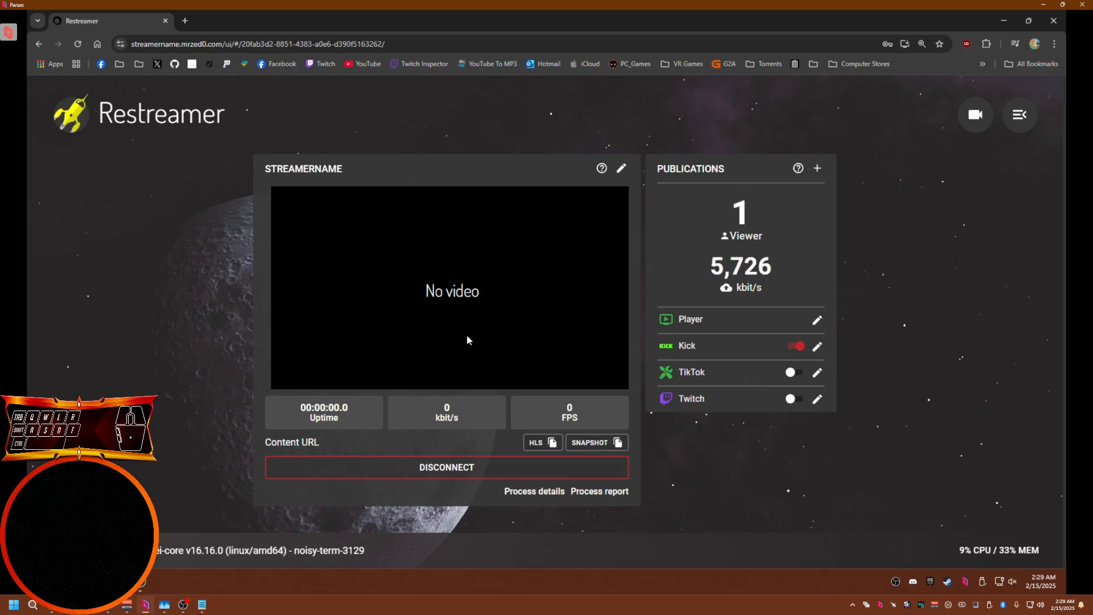
Disconnect the Restreamer channel and bring OBS back up
click(441, 472)
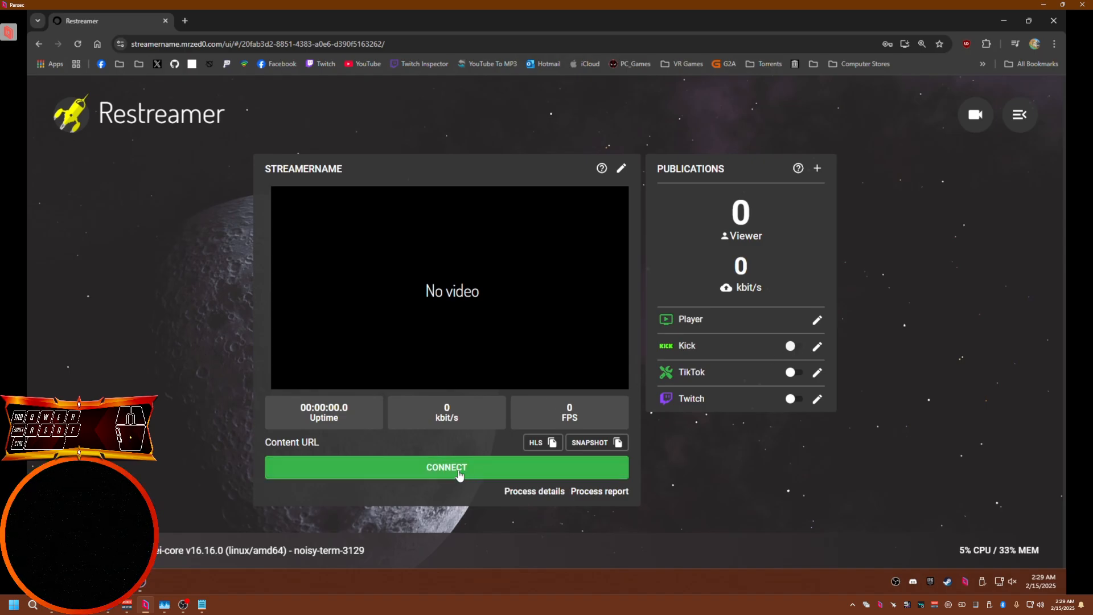
click(147, 577)
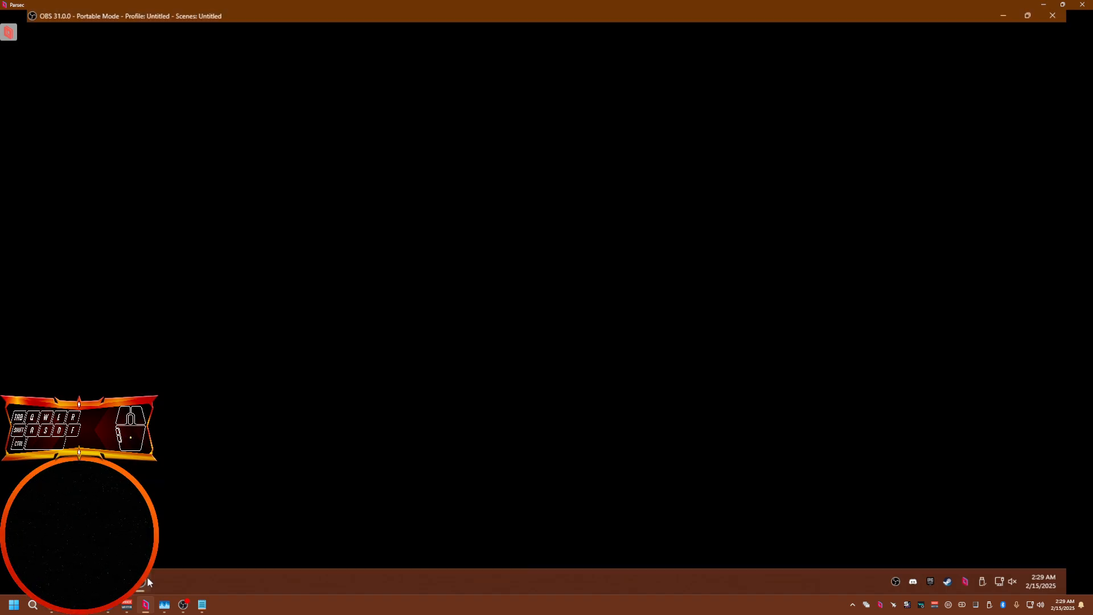
Bring up OBS, minimize it again, and connect the Restreamer channel to the incoming stream
click(88, 65)
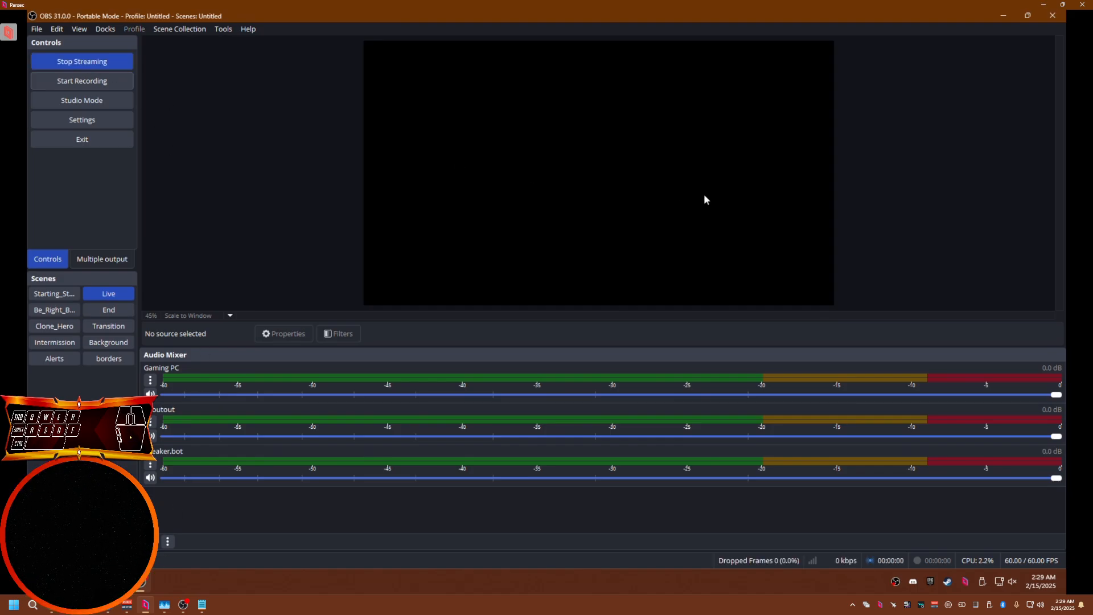
click(1002, 17)
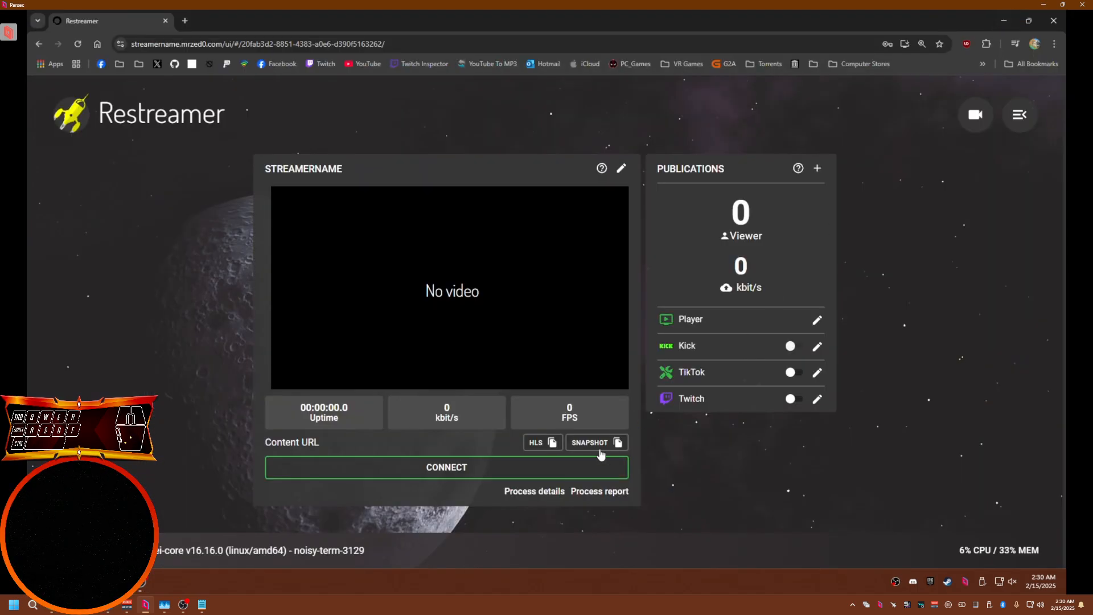
click(440, 476)
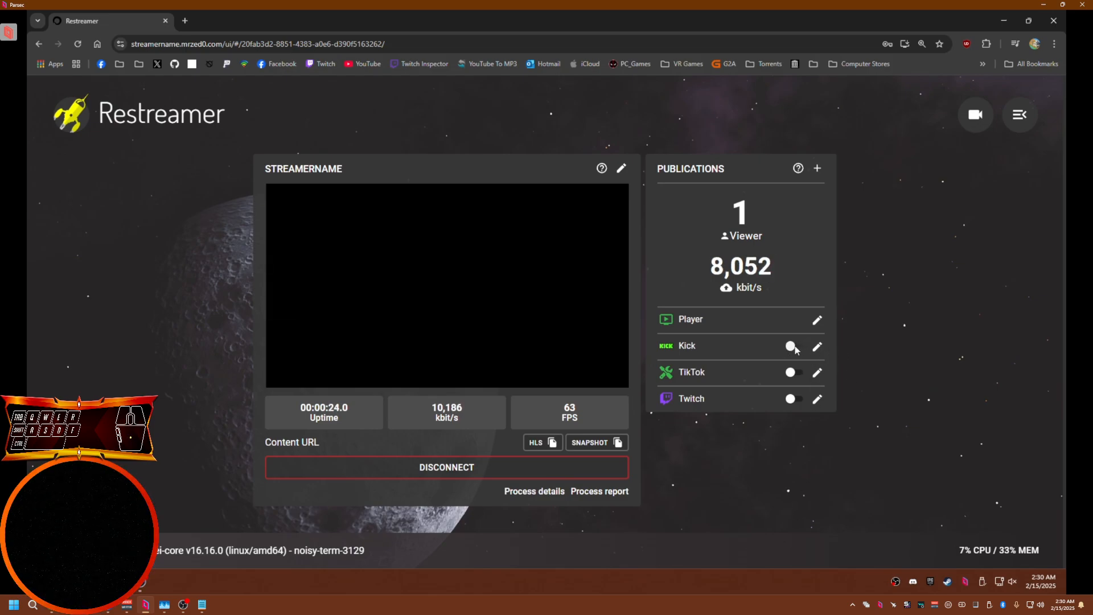
Check OBS's streaming status, return to the browser, and disconnect the Restreamer channel
click(146, 581)
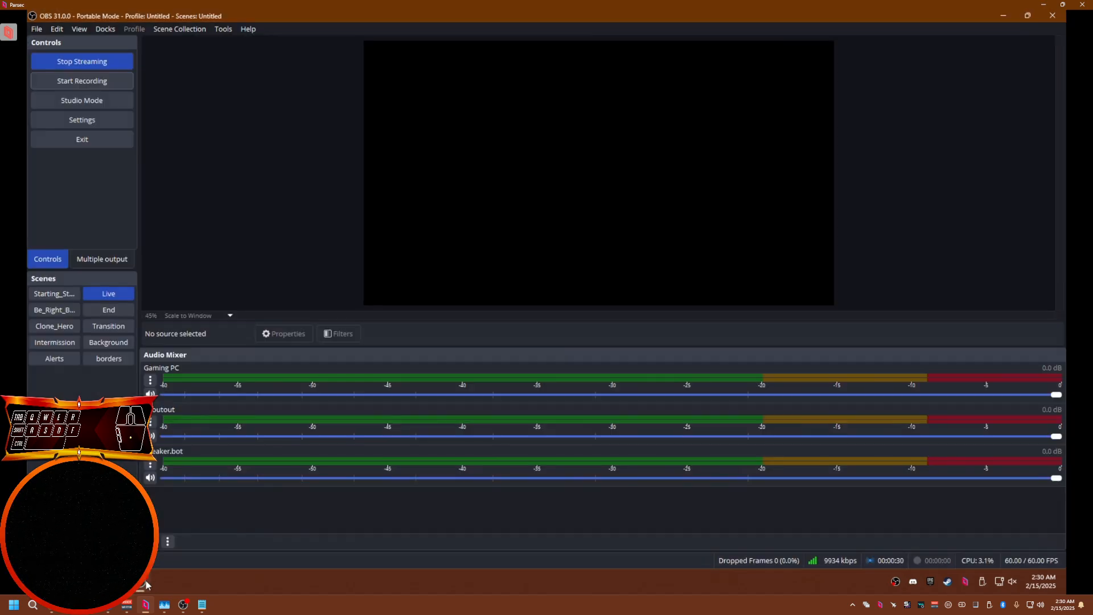
click(143, 580)
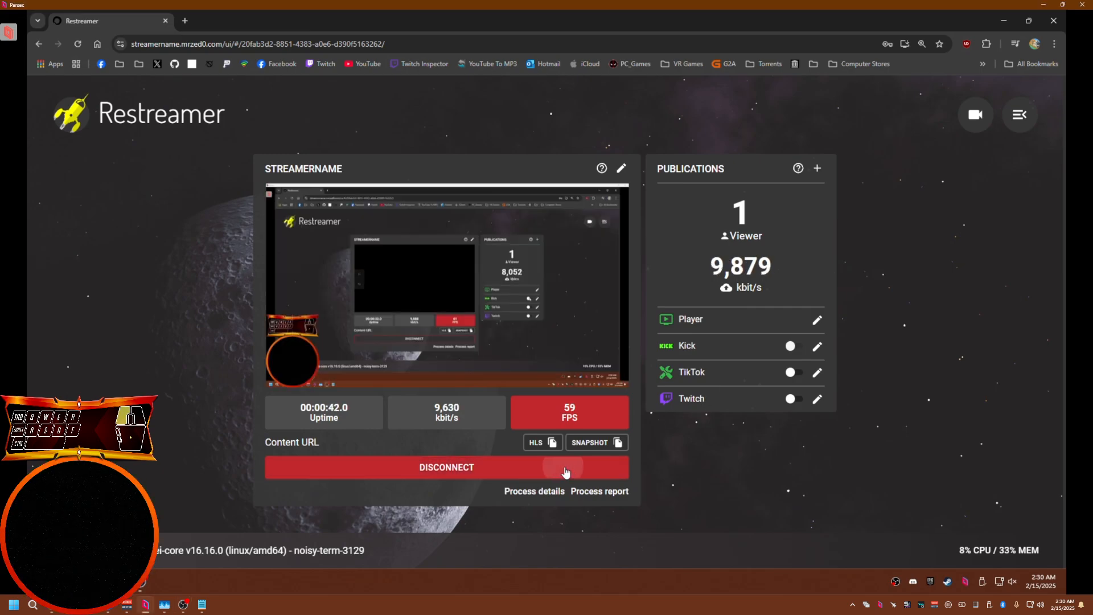
click(565, 472)
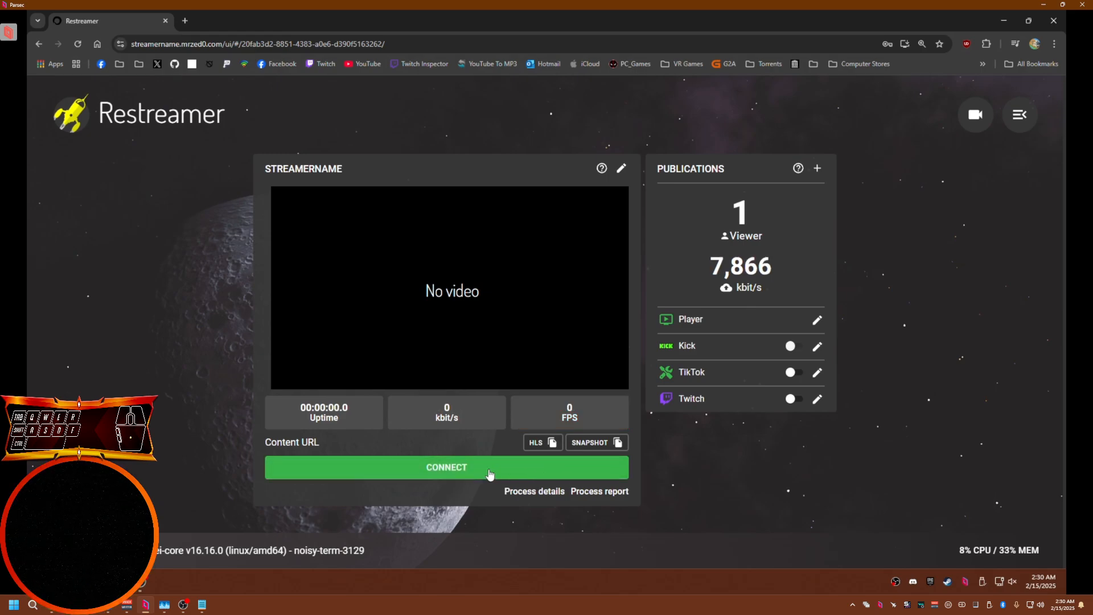
Enable the TikTok and Twitch publications and reconnect the channel
click(794, 373)
click(795, 398)
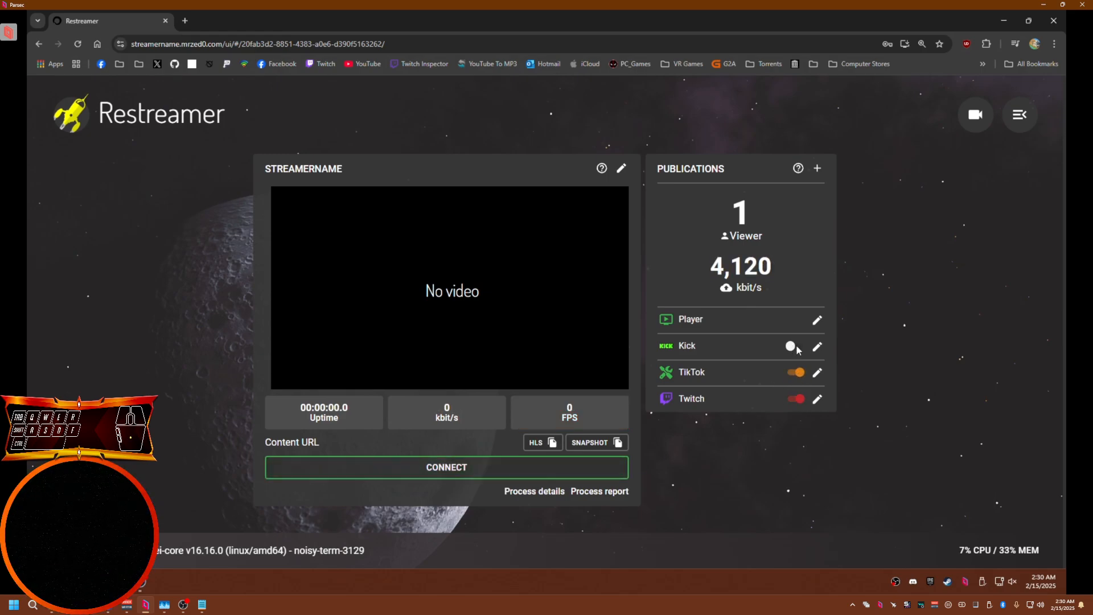
click(486, 470)
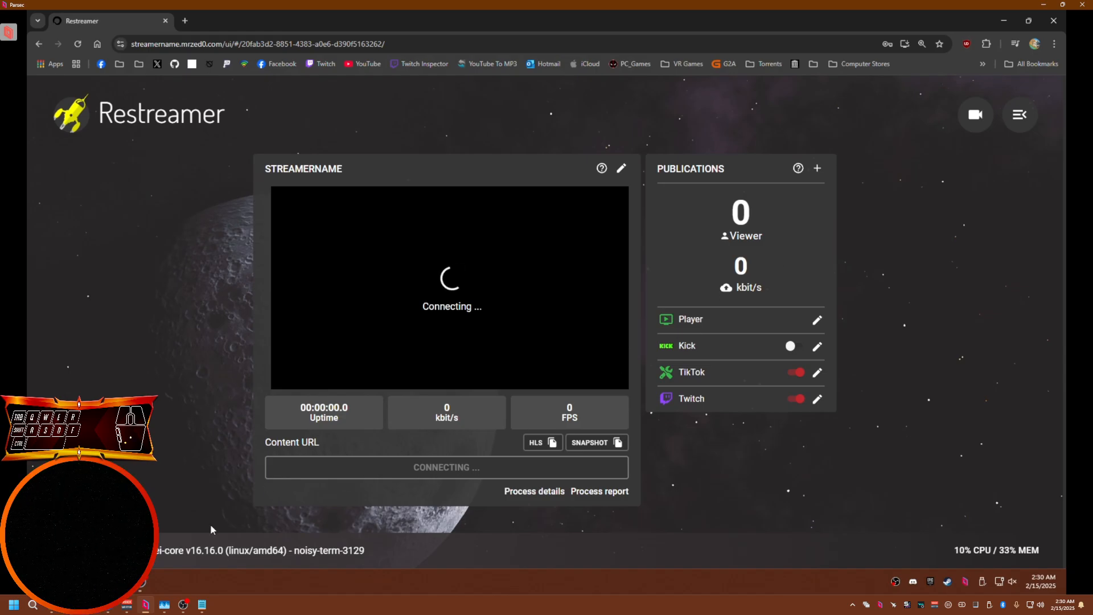
Switch to OBS and review the Stream settings page before closing Settings
key(alt+Tab)
click(101, 125)
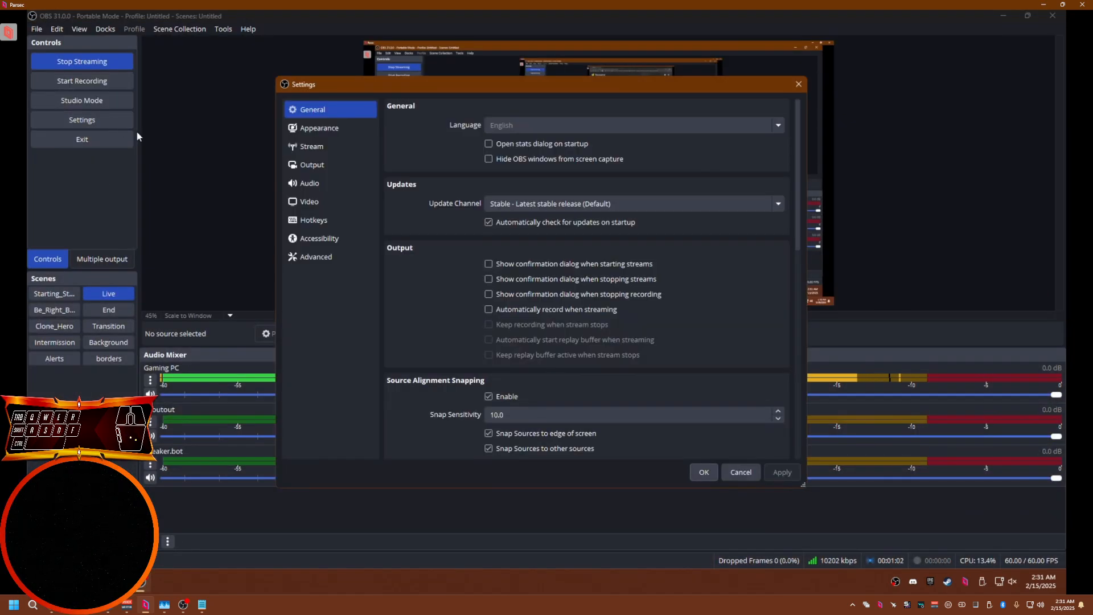
click(312, 146)
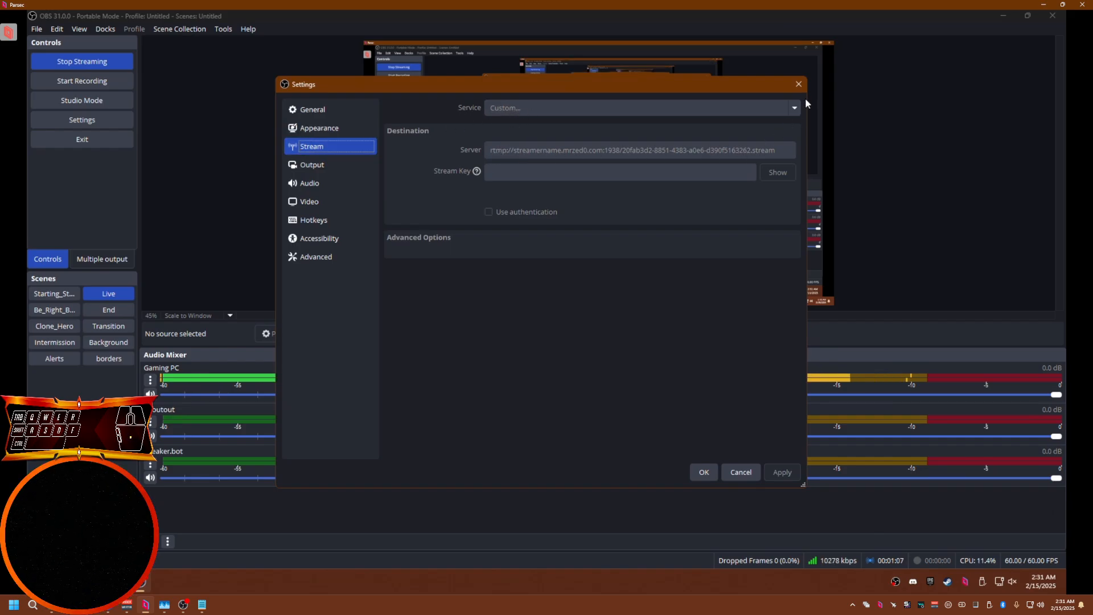
click(799, 84)
key(alt+Tab)
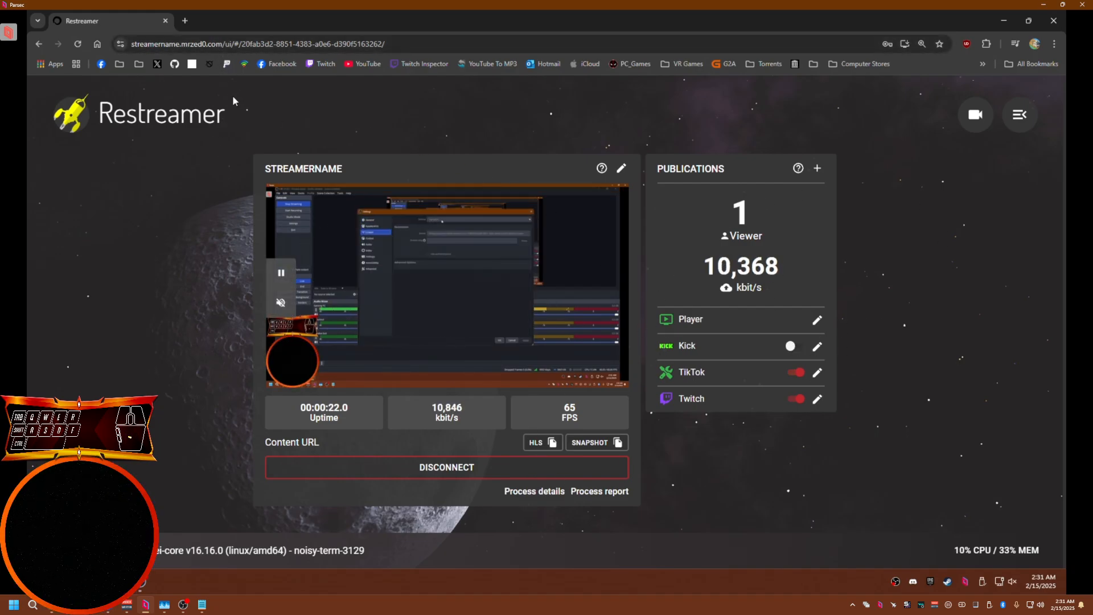
drag(247, 44, 140, 50)
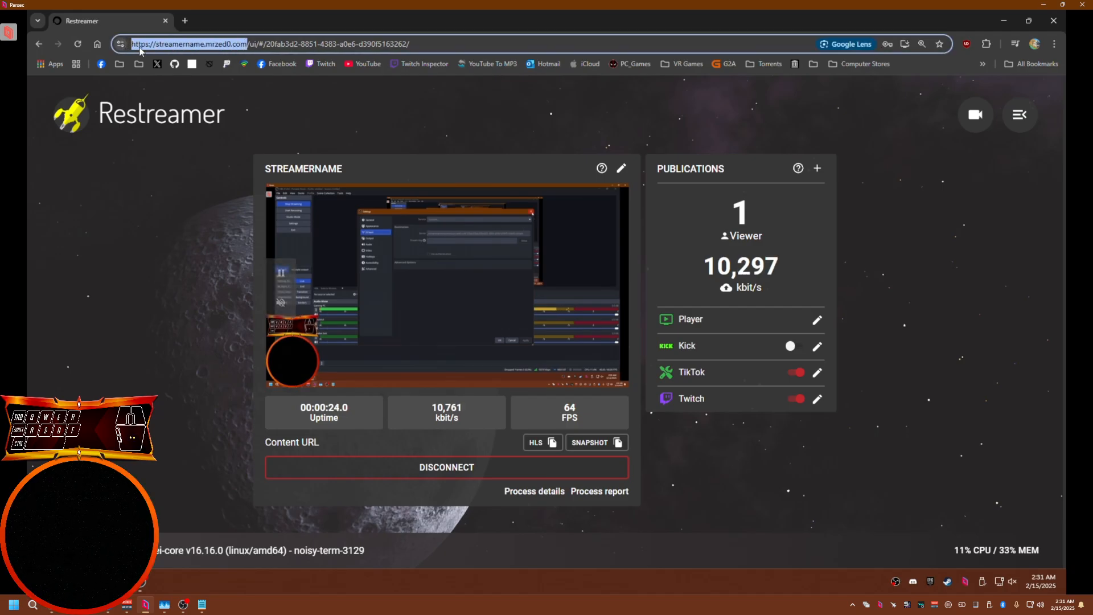
right_click(151, 45)
click(199, 142)
Open a new tab and load the copied Restreamer address to view the public player page
key(ctrl+t)
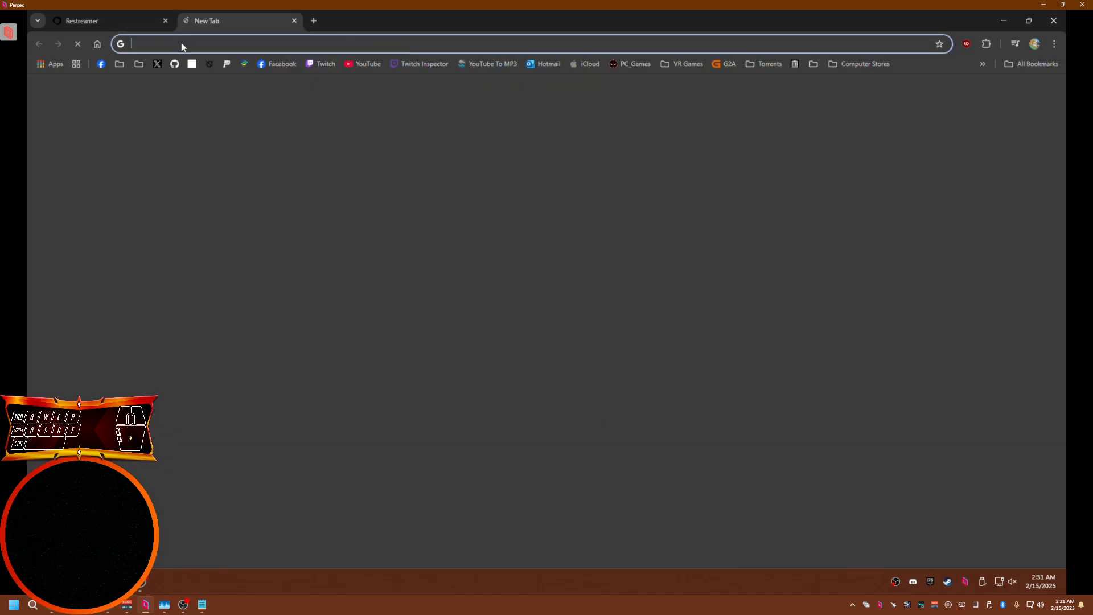
right_click(181, 46)
click(224, 128)
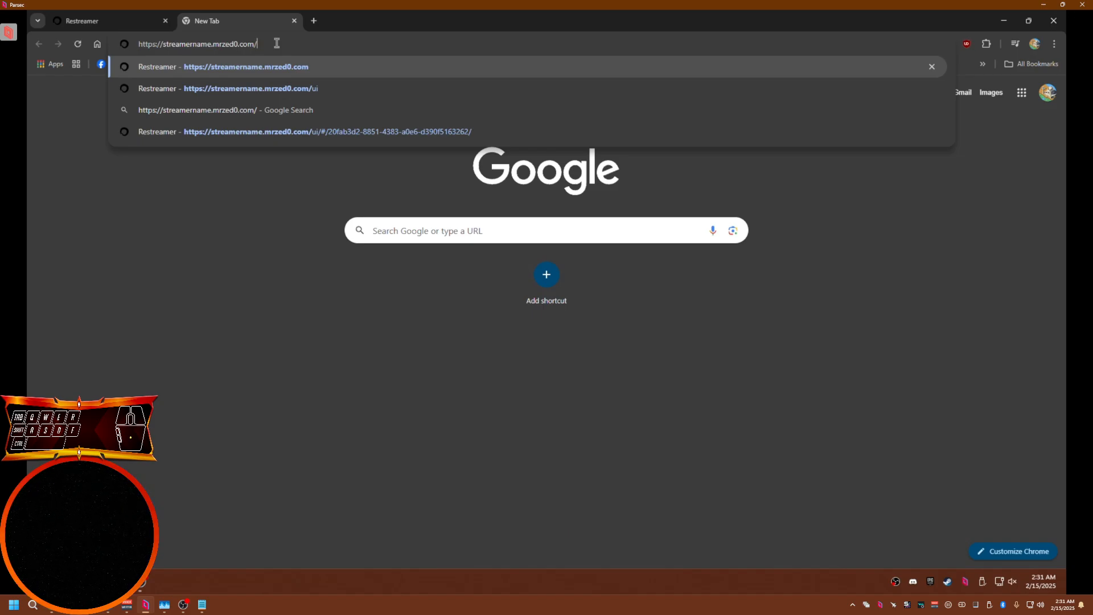
key(Return)
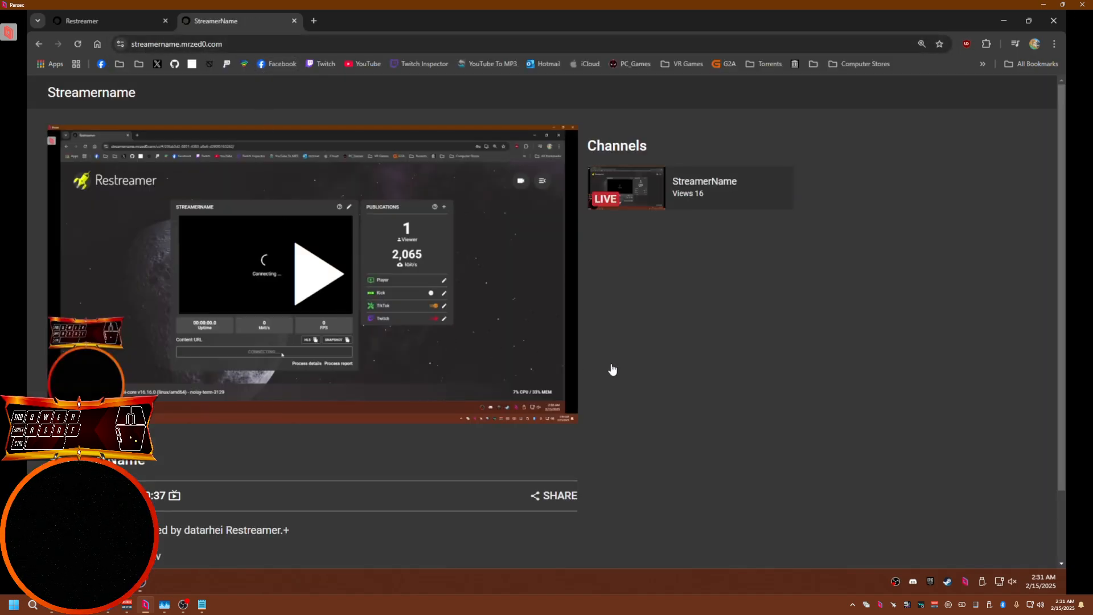
Scroll through the public player page, then close its tab
scroll(670, 376, down, 1)
scroll(670, 377, down, 1)
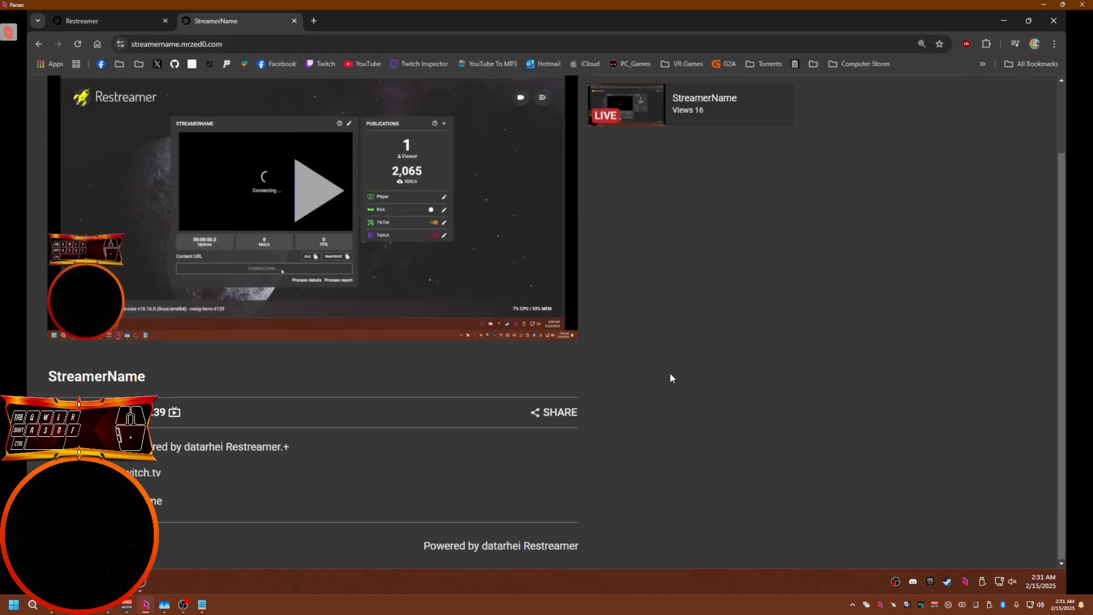
scroll(670, 375, up, 2)
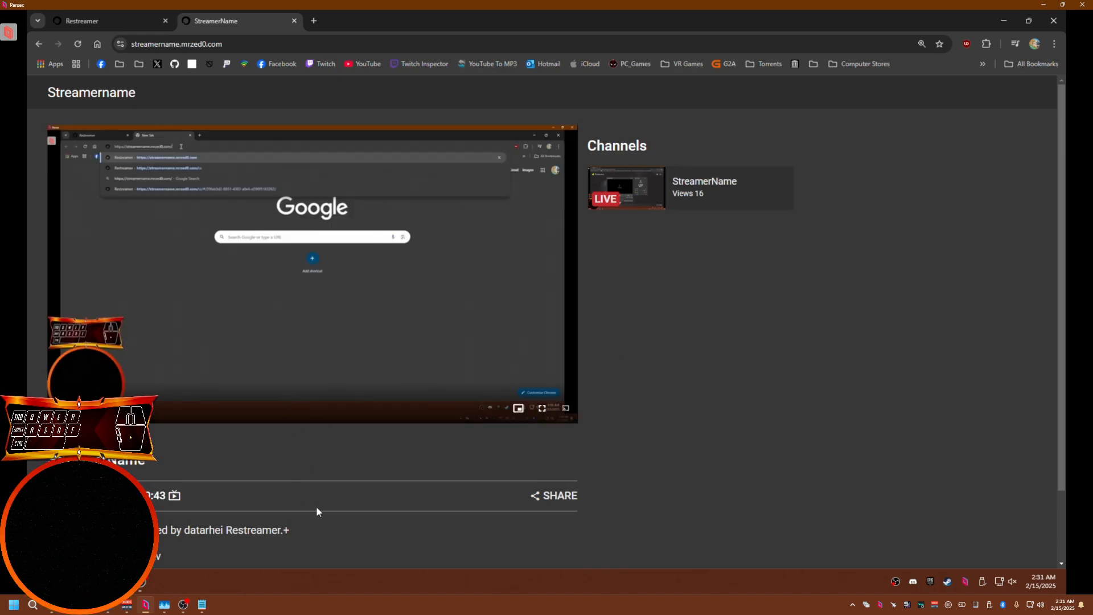
key(ctrl+w)
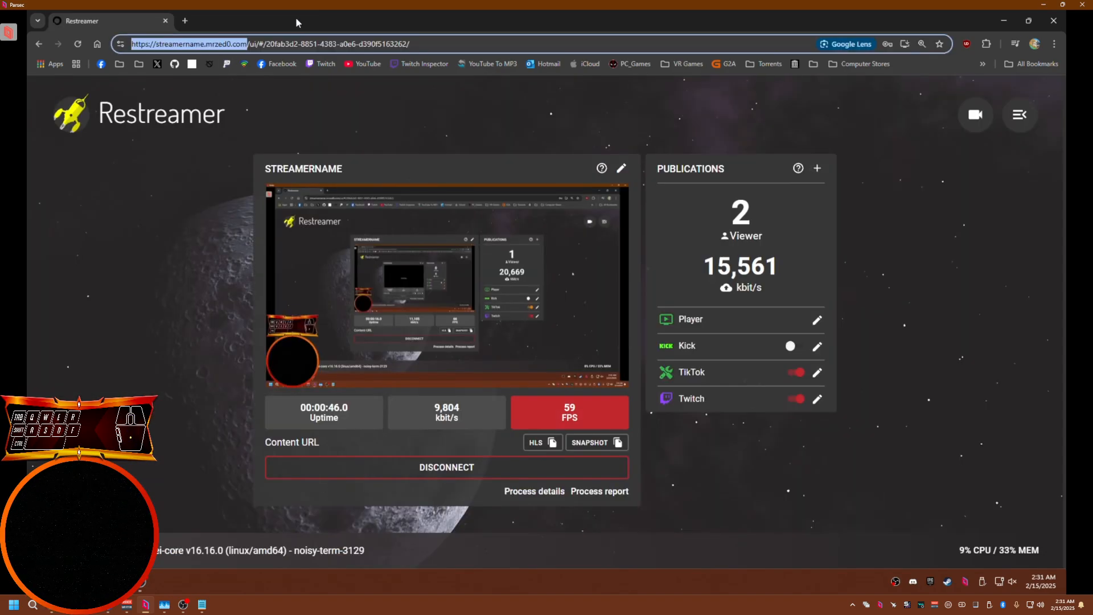